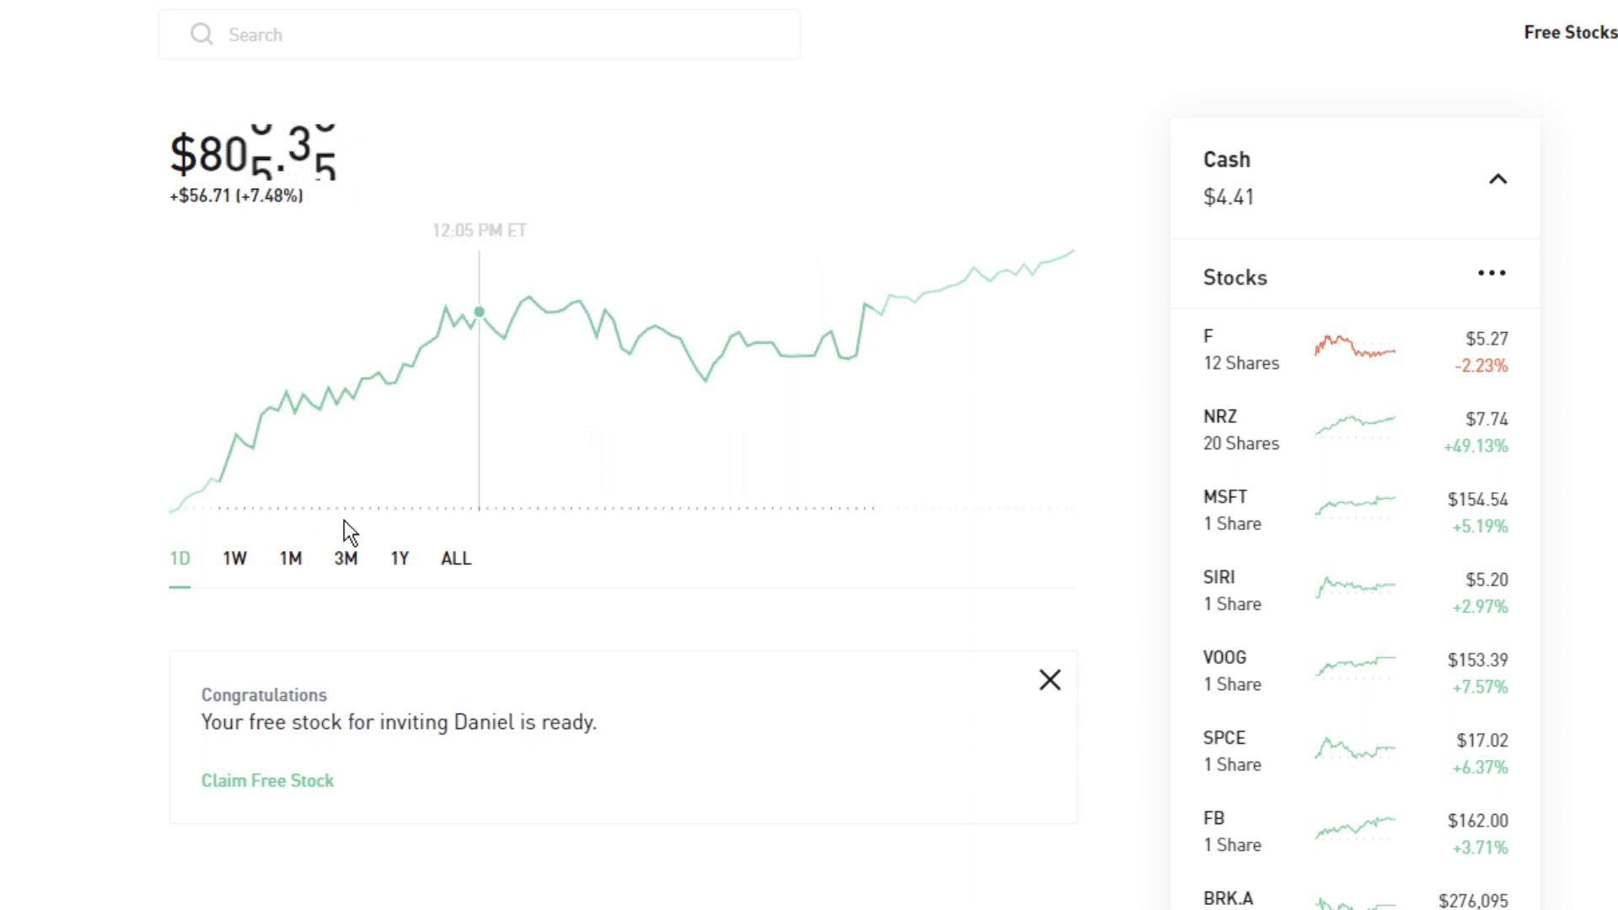
pyautogui.click(235, 566)
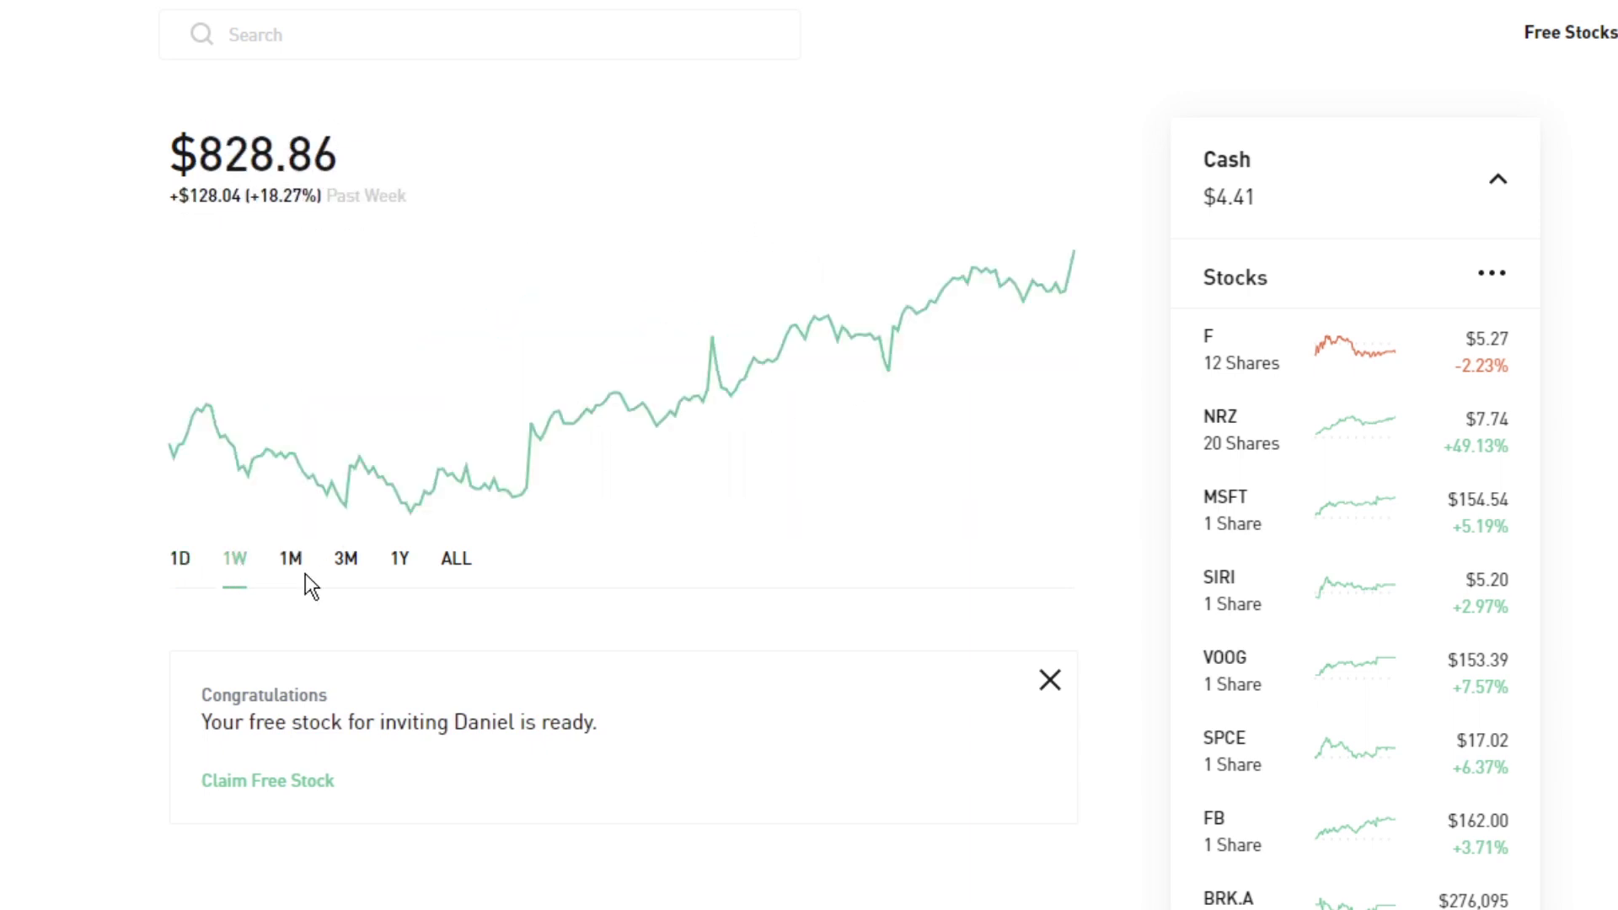
pyautogui.click(293, 566)
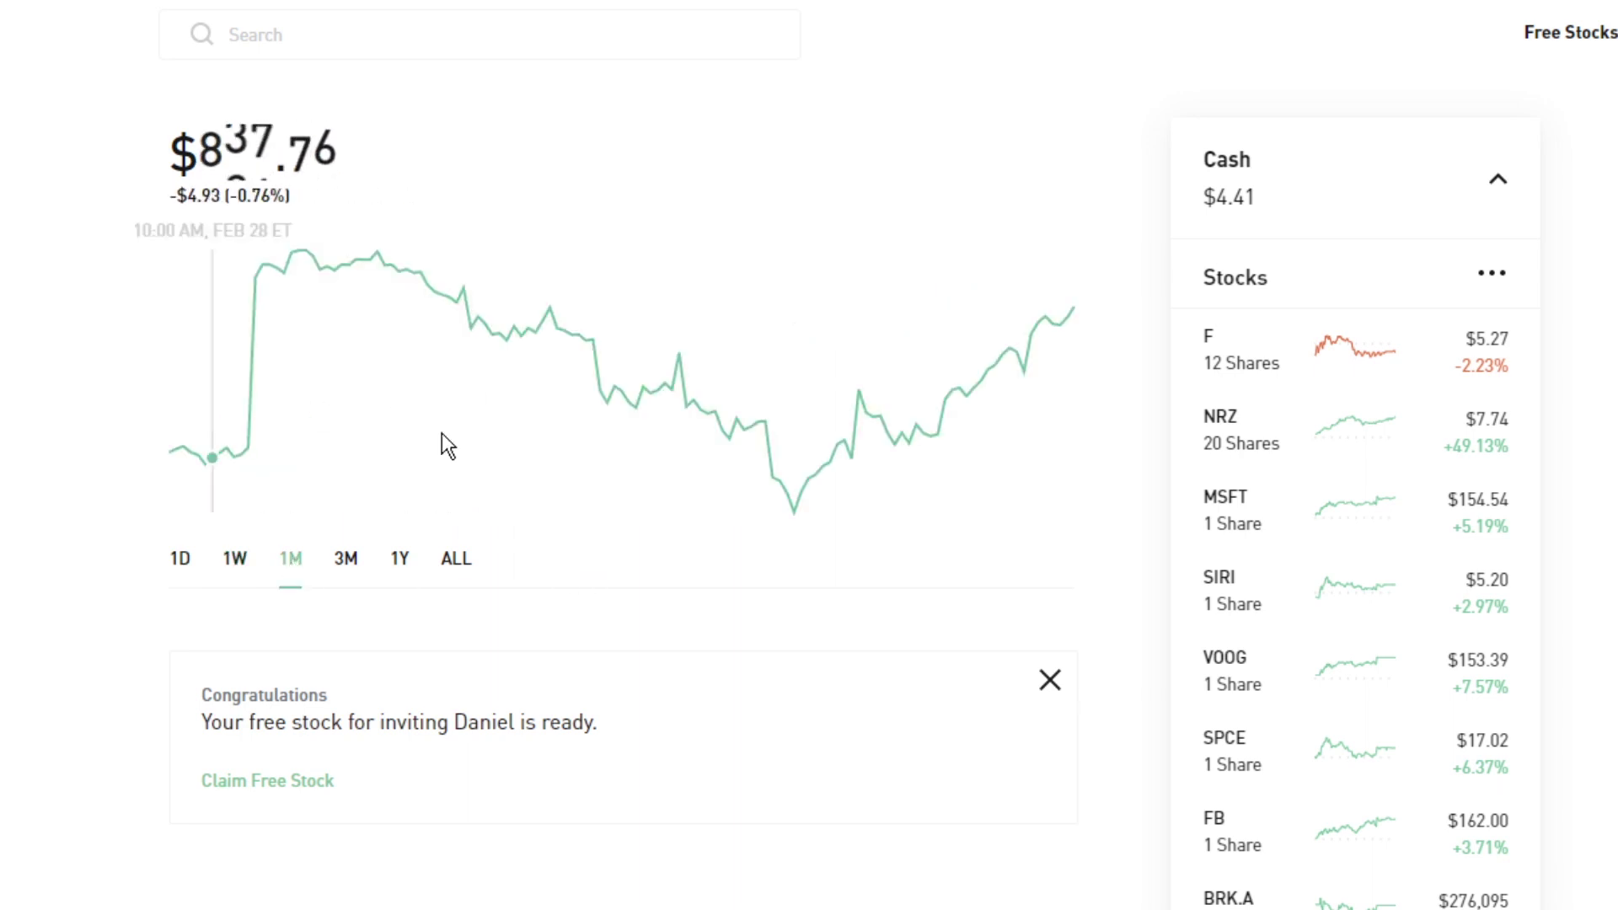
pyautogui.click(183, 566)
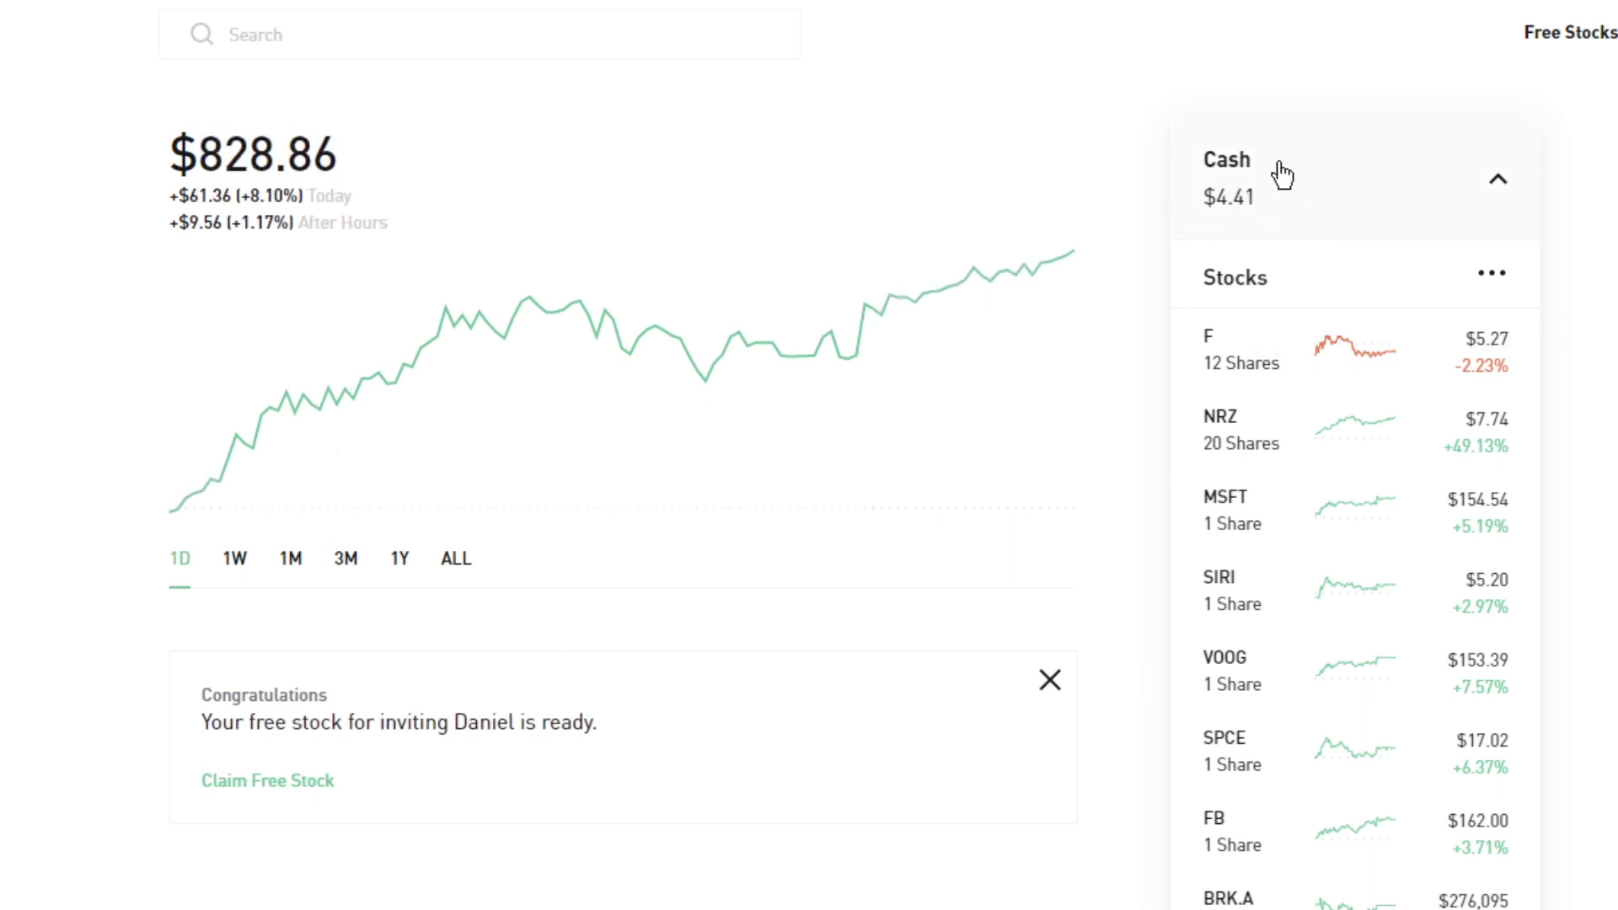
pyautogui.click(1498, 190)
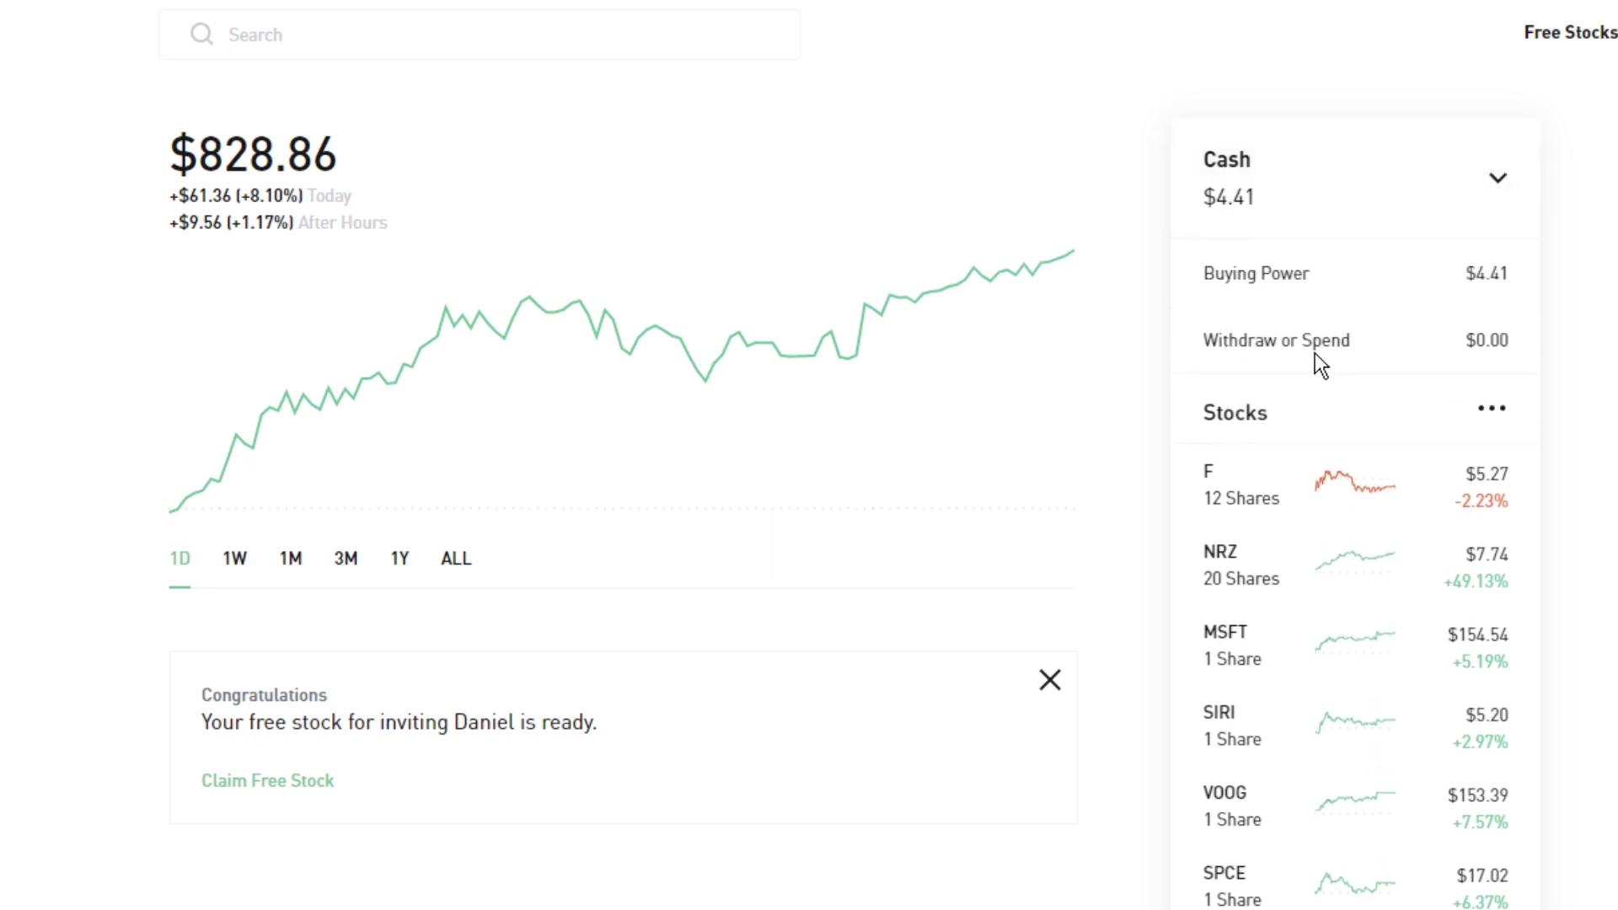
pyautogui.click(1497, 174)
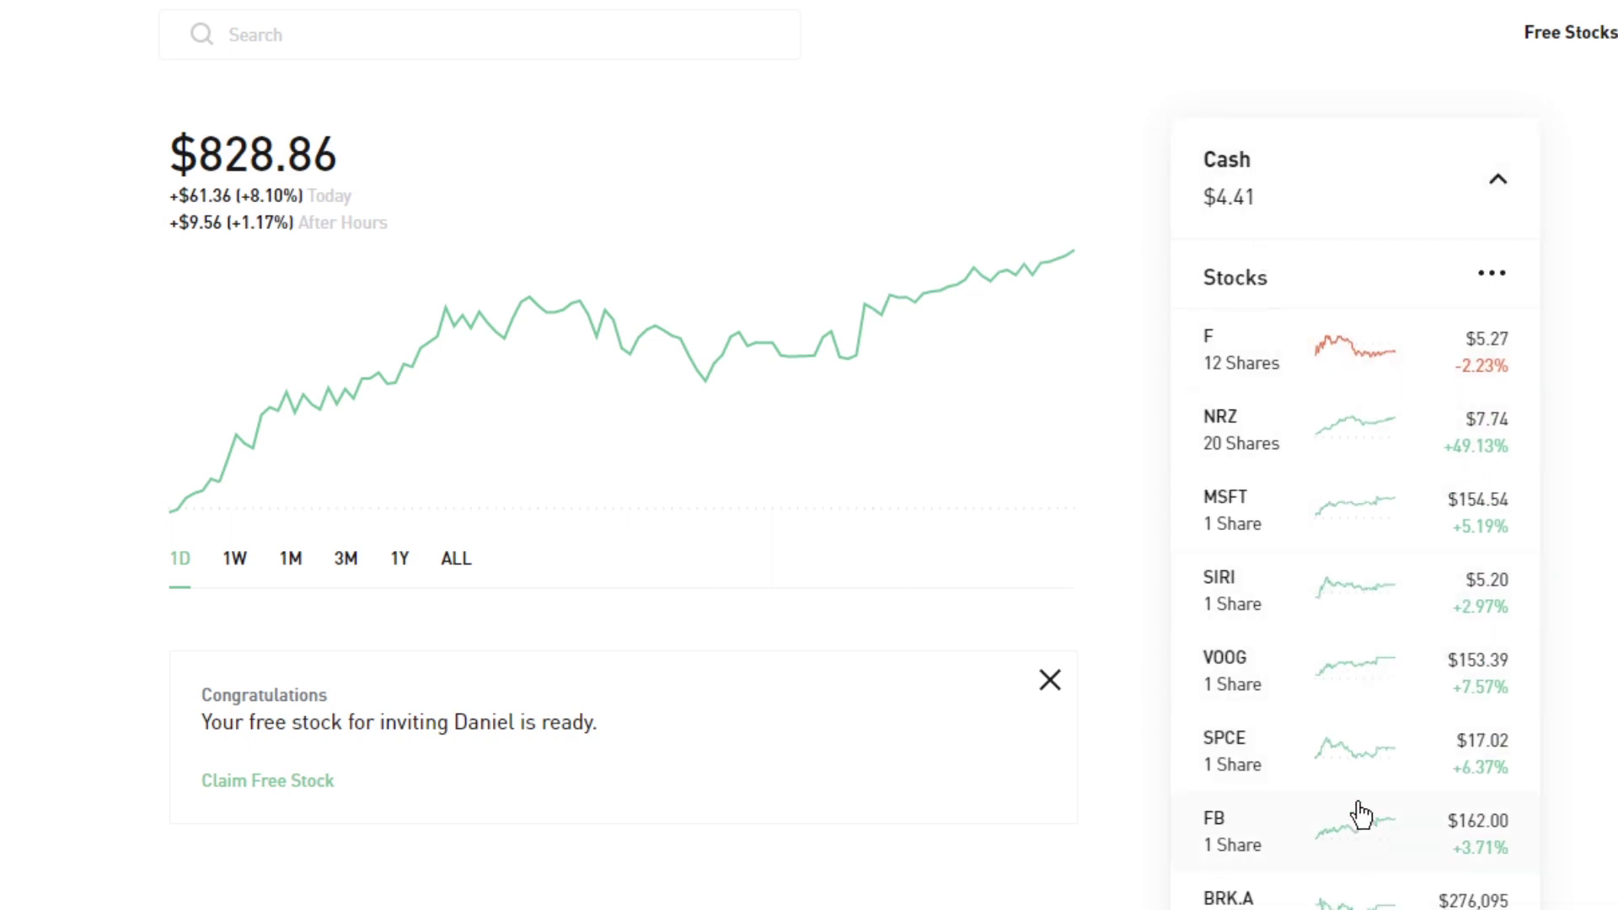
pyautogui.scroll(-9, 1361, 815)
pyautogui.scroll(-5, 1340, 822)
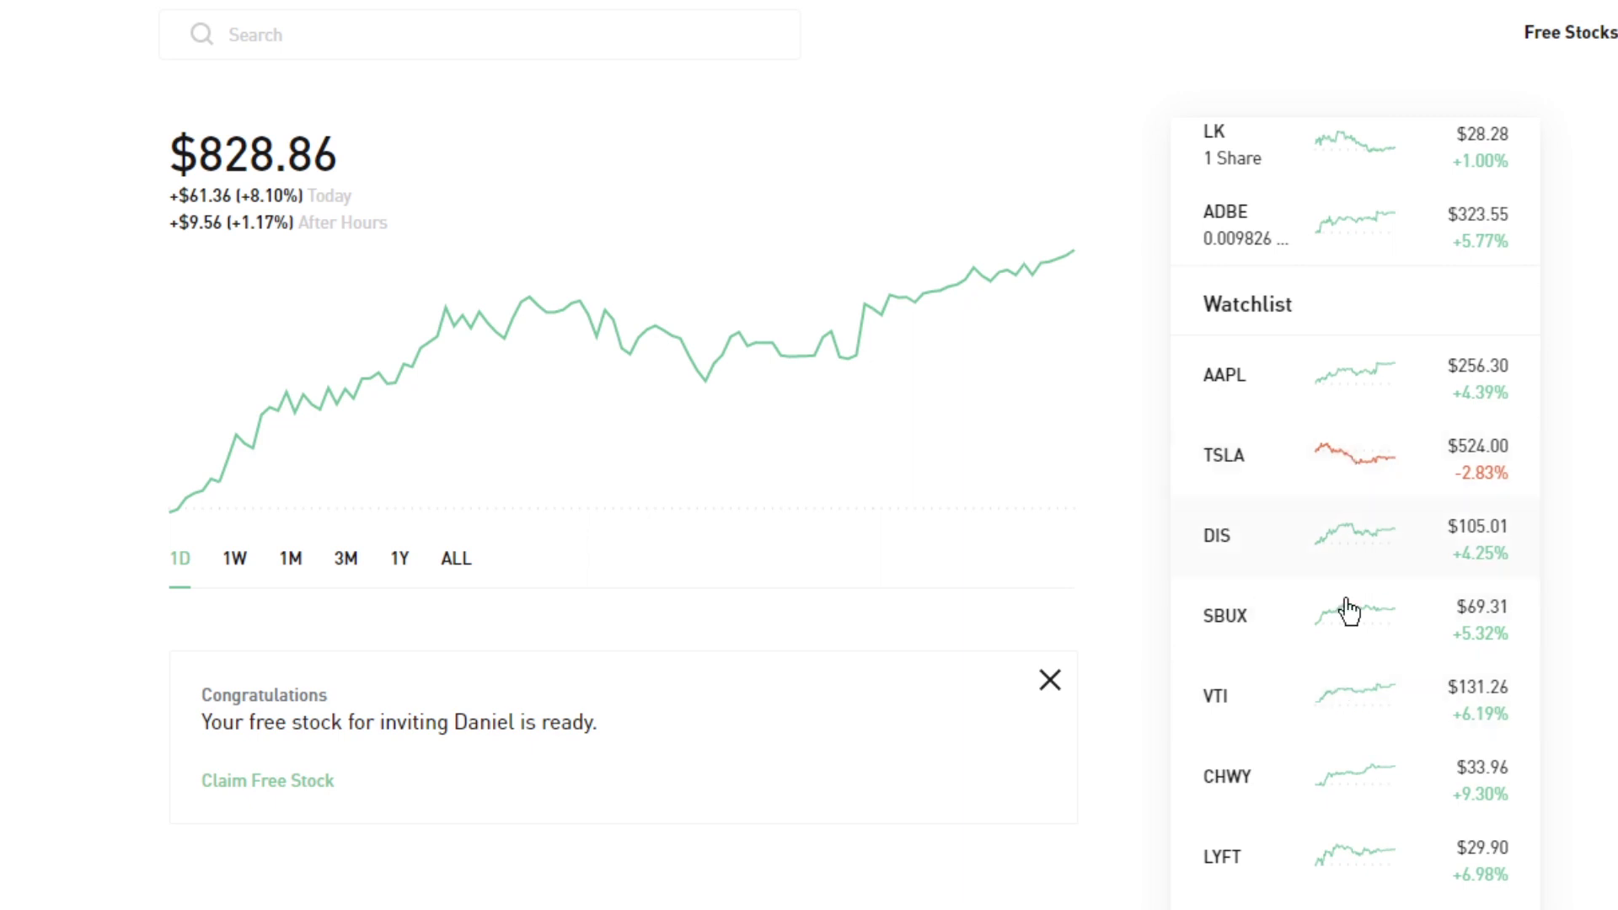
pyautogui.scroll(4, 1327, 896)
pyautogui.scroll(-1, 1323, 842)
pyautogui.scroll(11, 1307, 705)
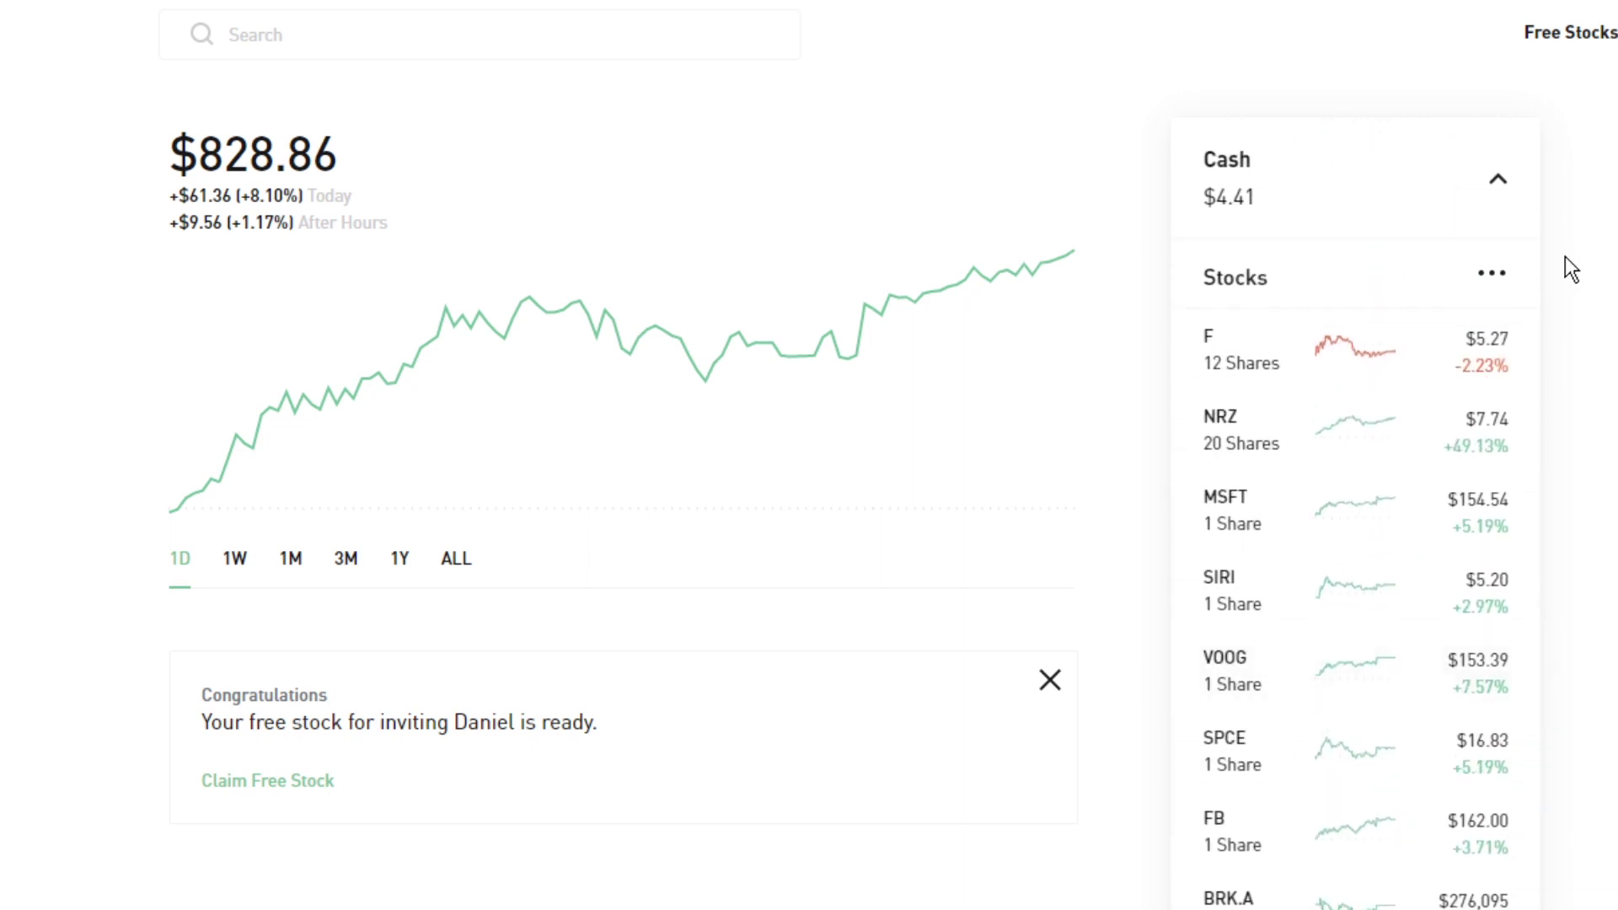
pyautogui.click(1493, 277)
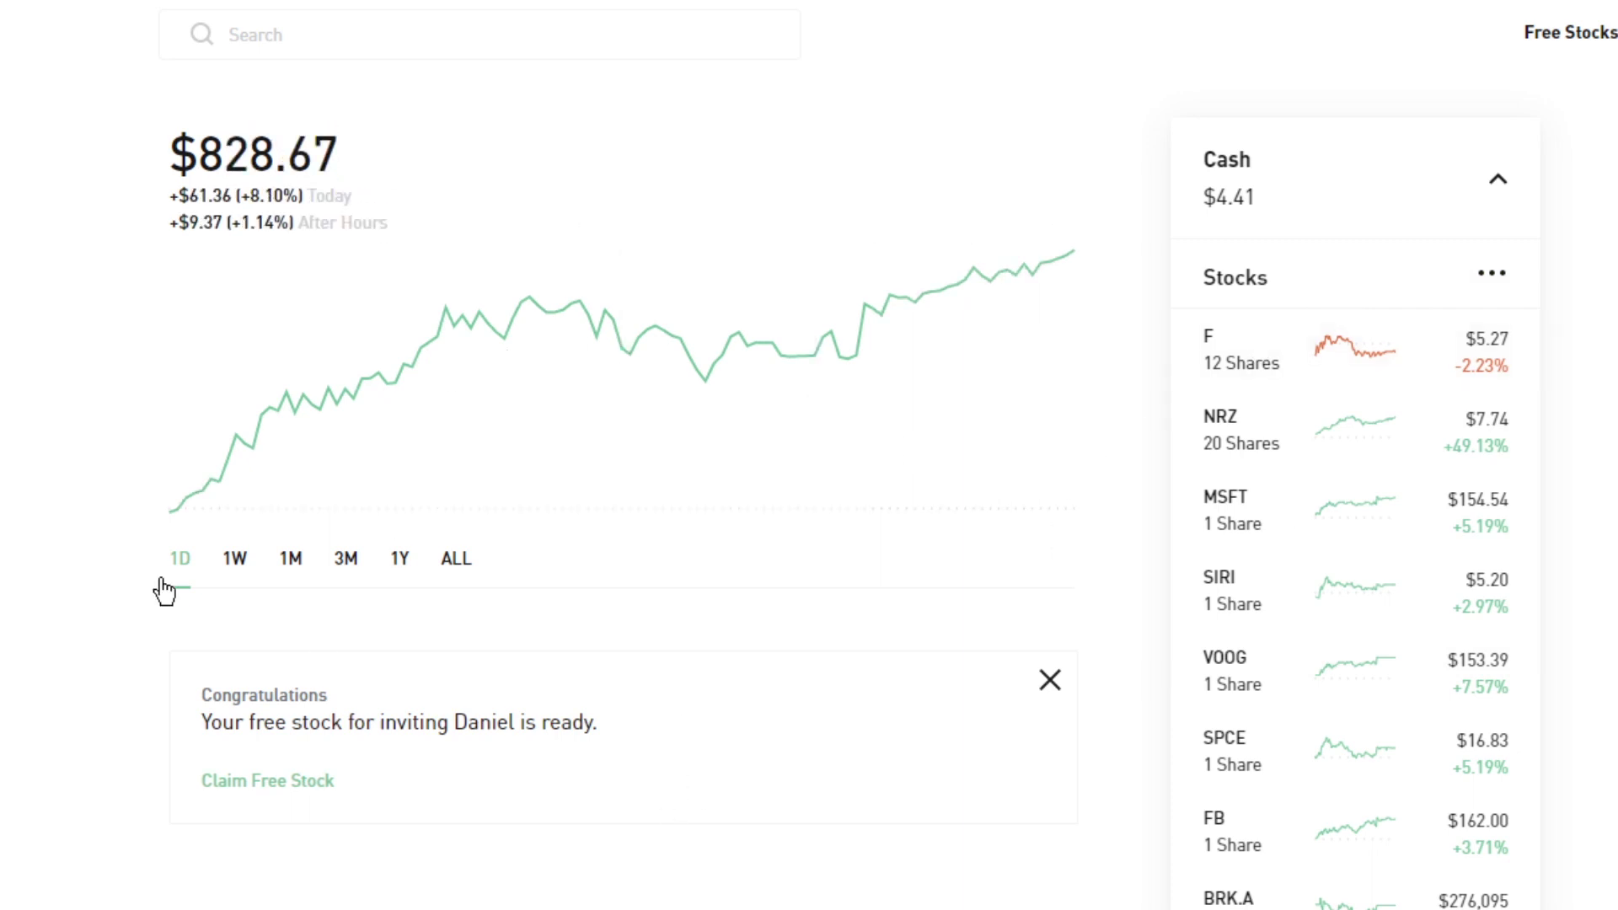
# Claim the referral reward by picking and flipping a card, revealing one Schlumberger share worth $15.62.
pyautogui.click(260, 786)
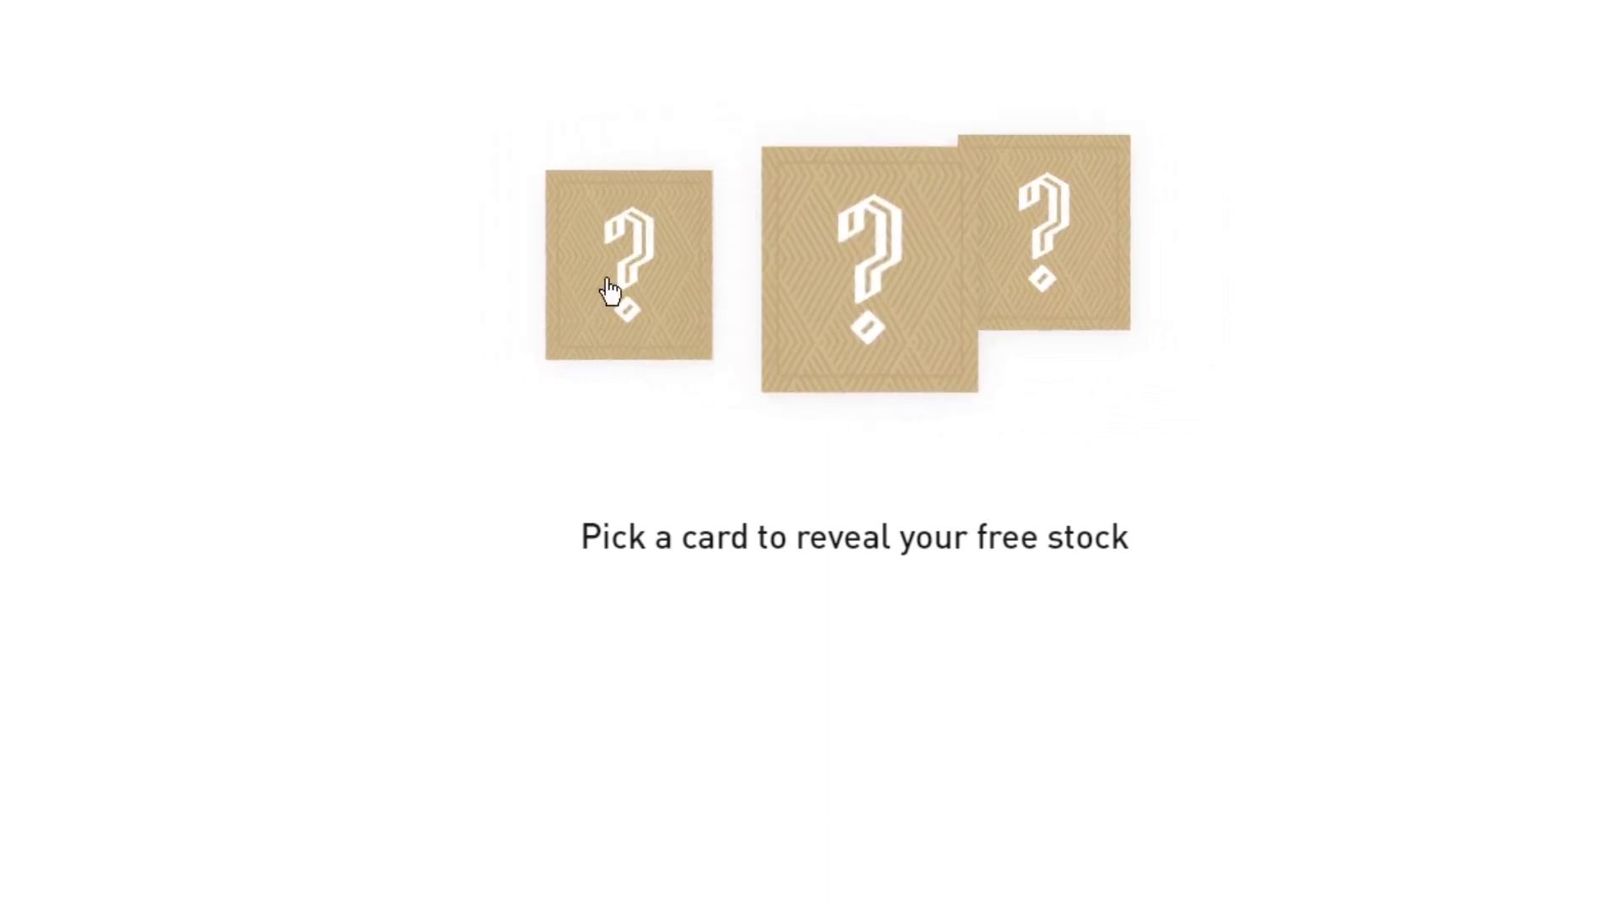
pyautogui.click(568, 245)
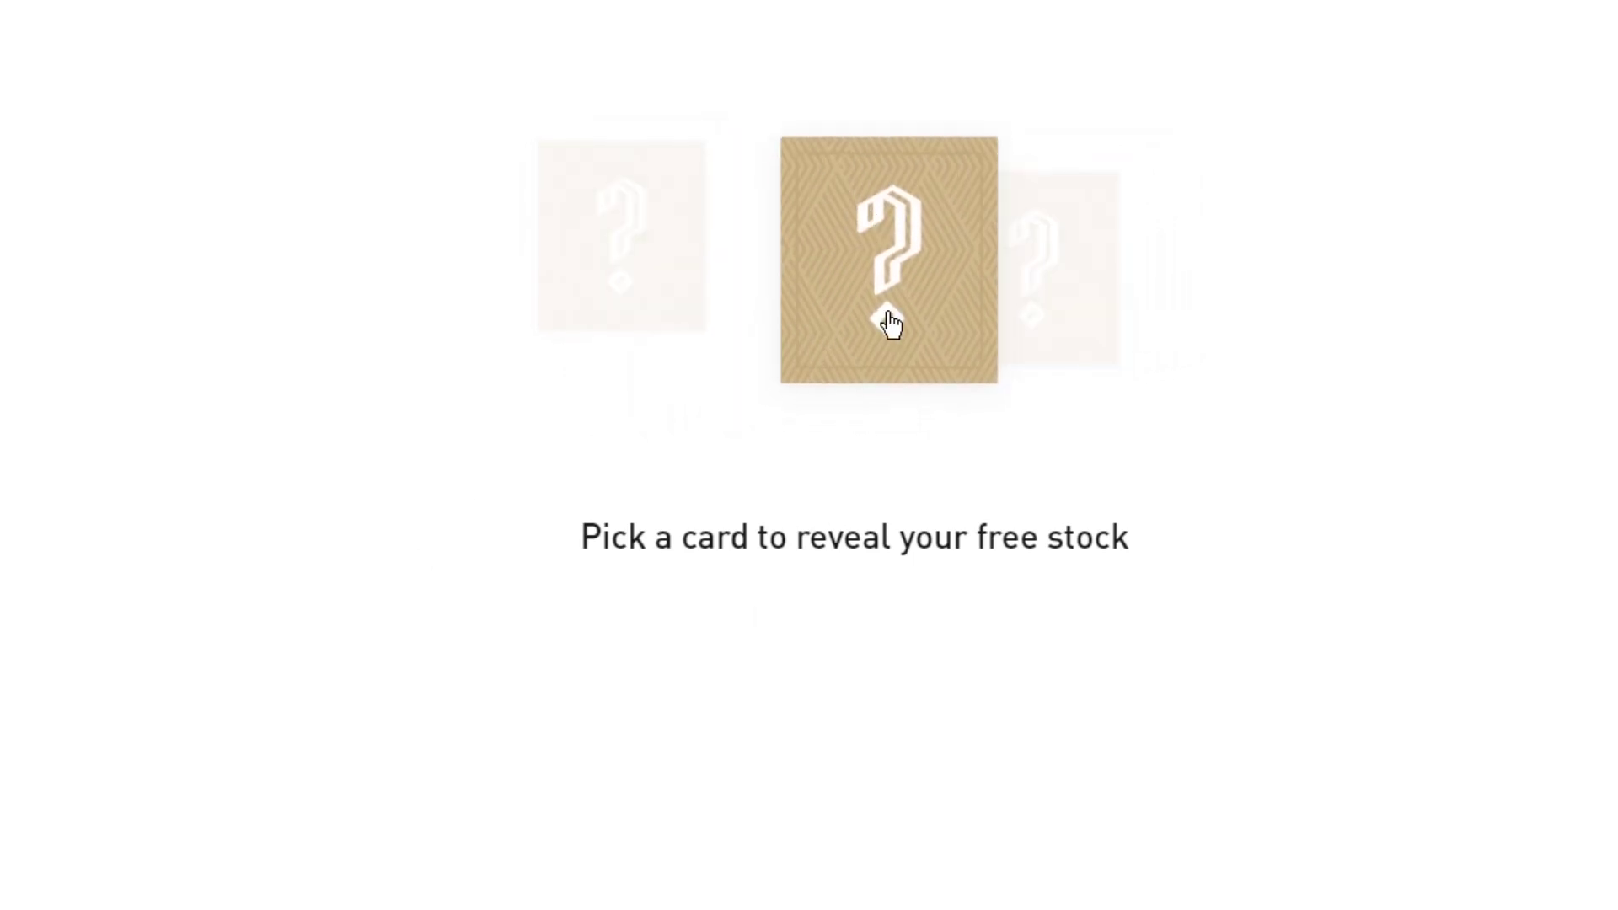
pyautogui.click(890, 295)
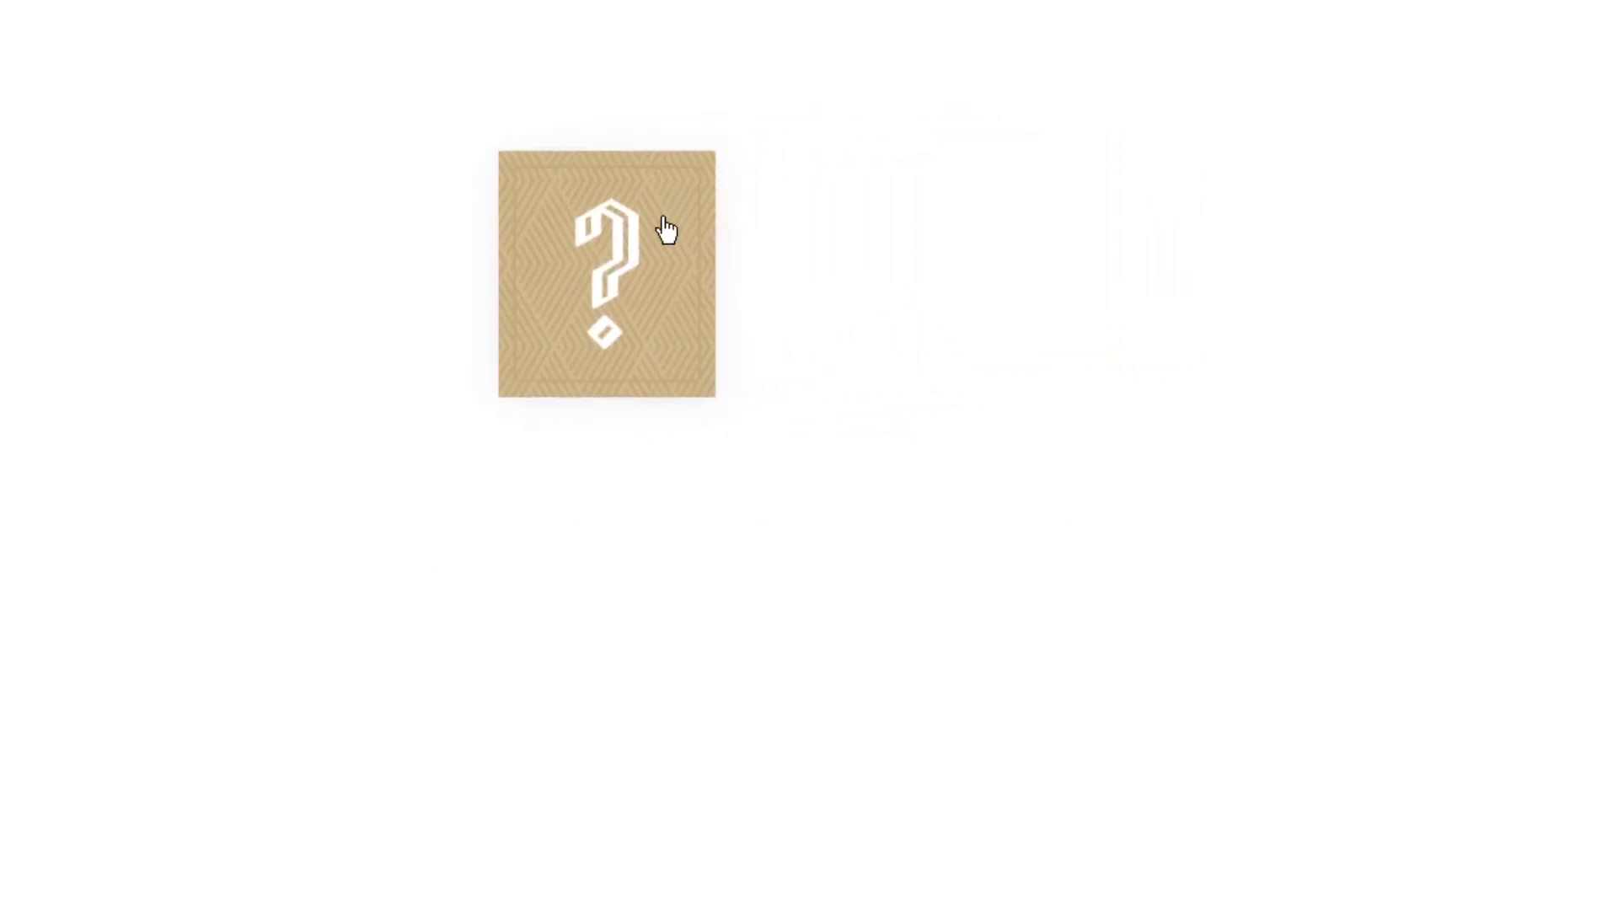
pyautogui.click(625, 277)
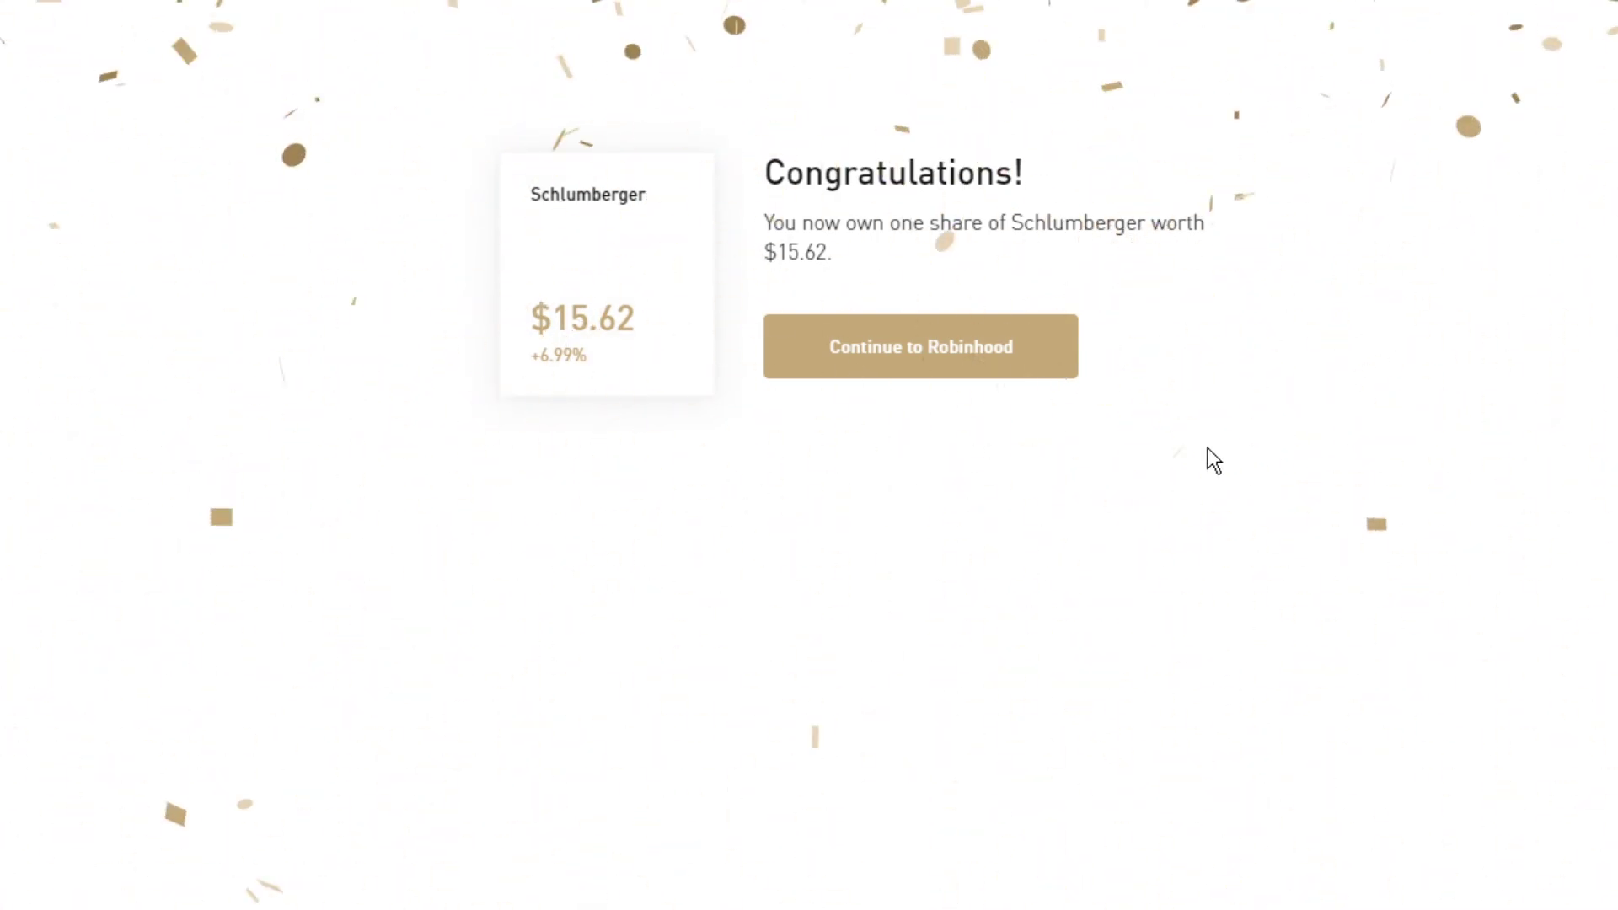
pyautogui.click(987, 368)
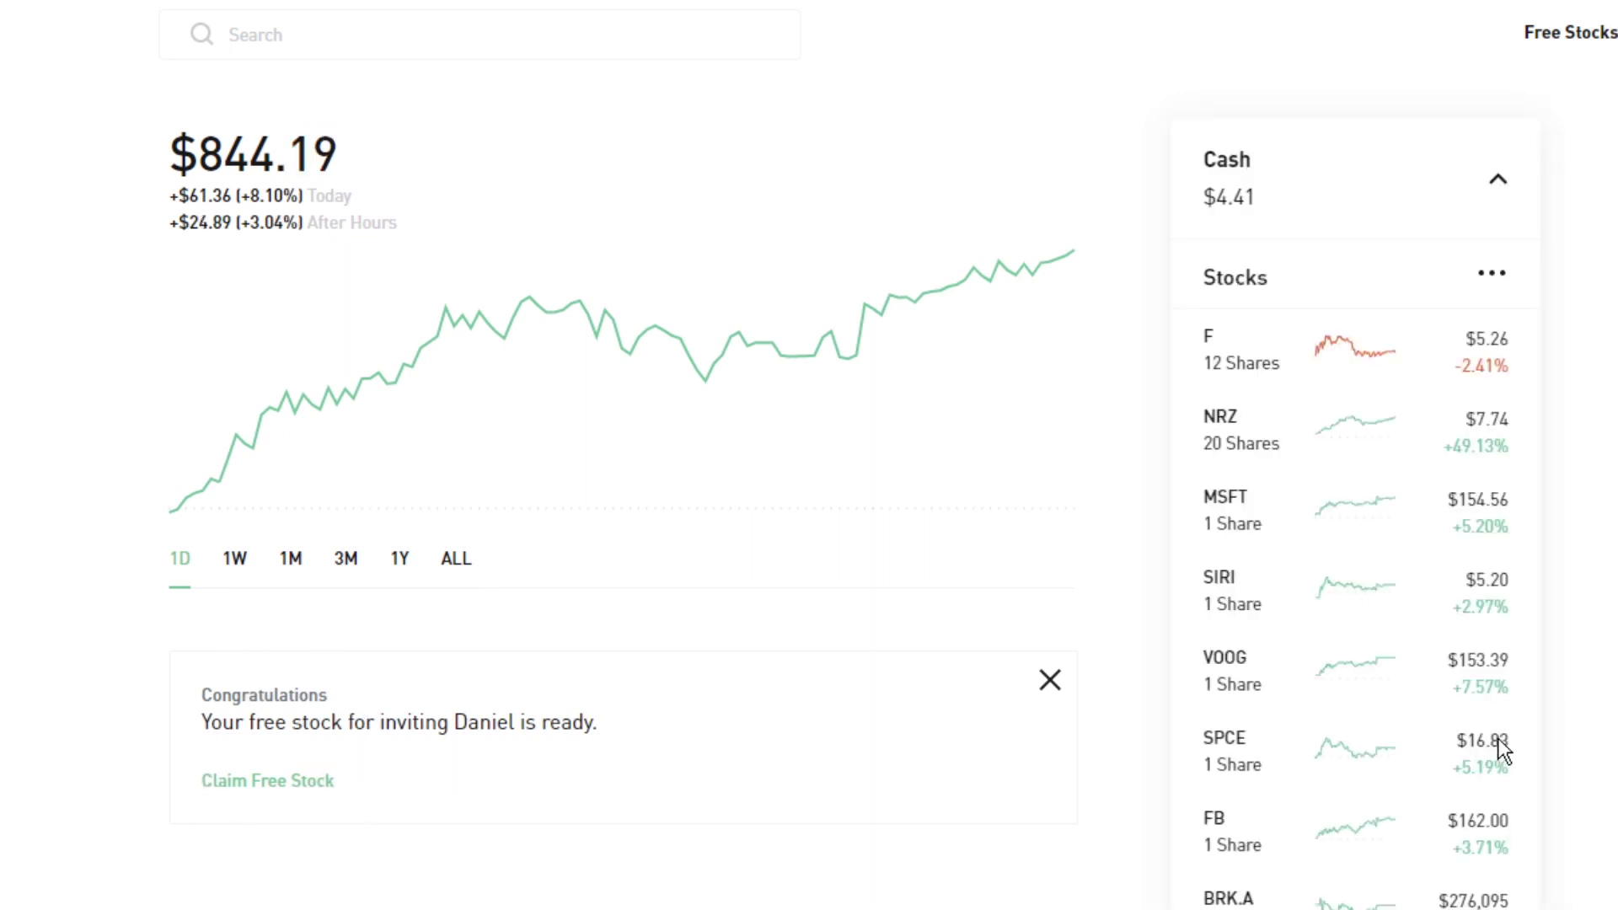
# Open the SLB holding's page and check its 77% Buy rating and 9,928 badges.
pyautogui.scroll(-8, 1391, 776)
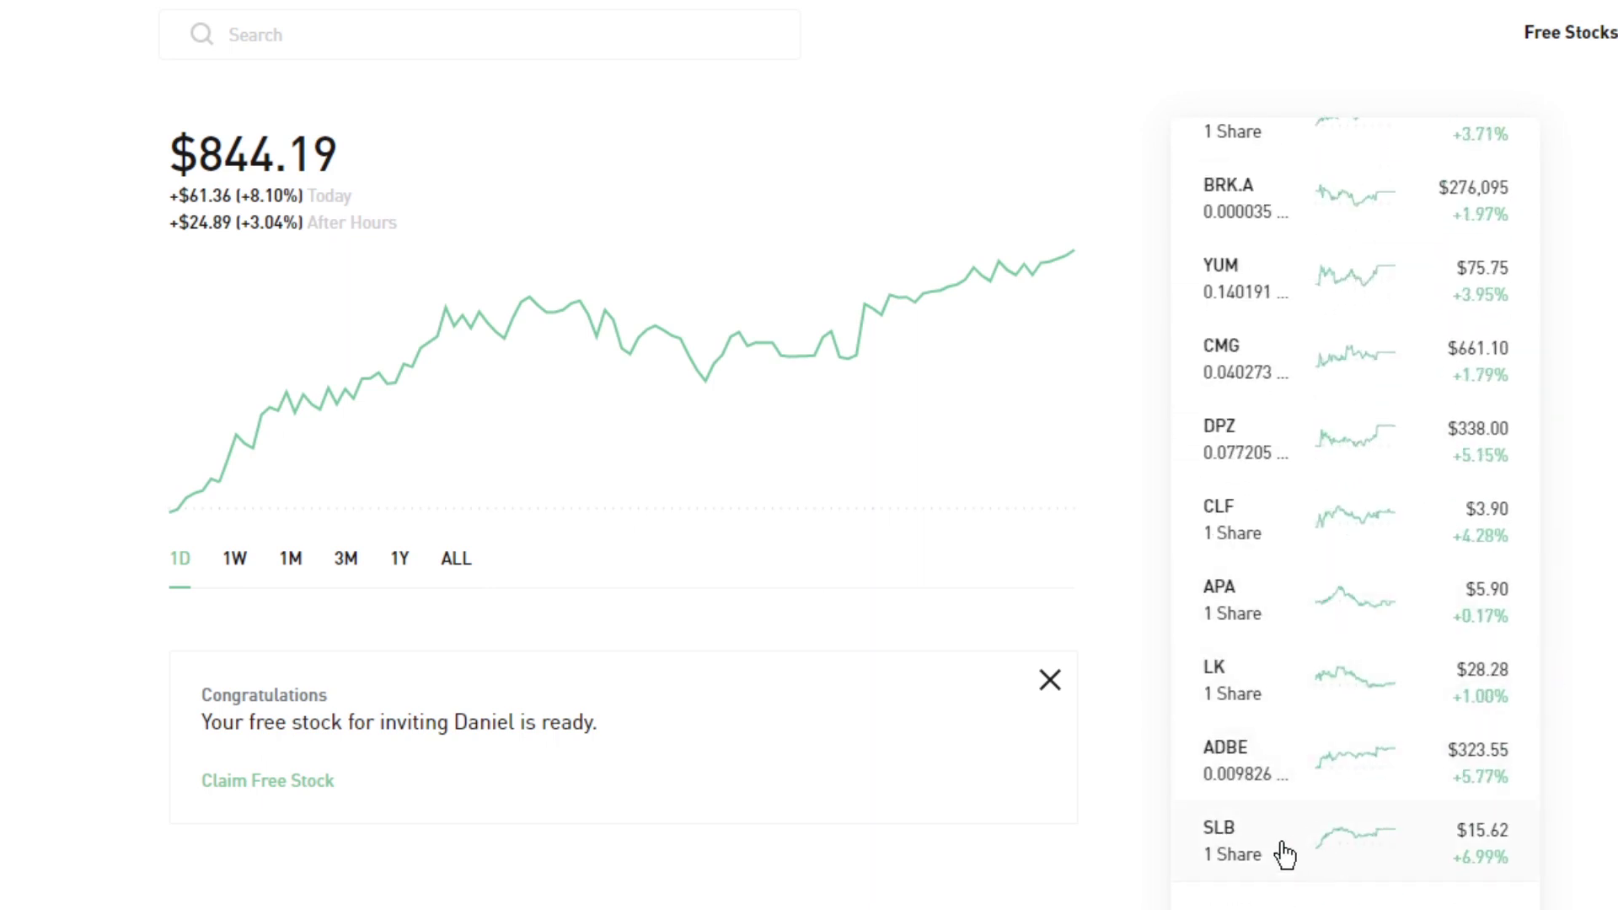
pyautogui.click(1281, 853)
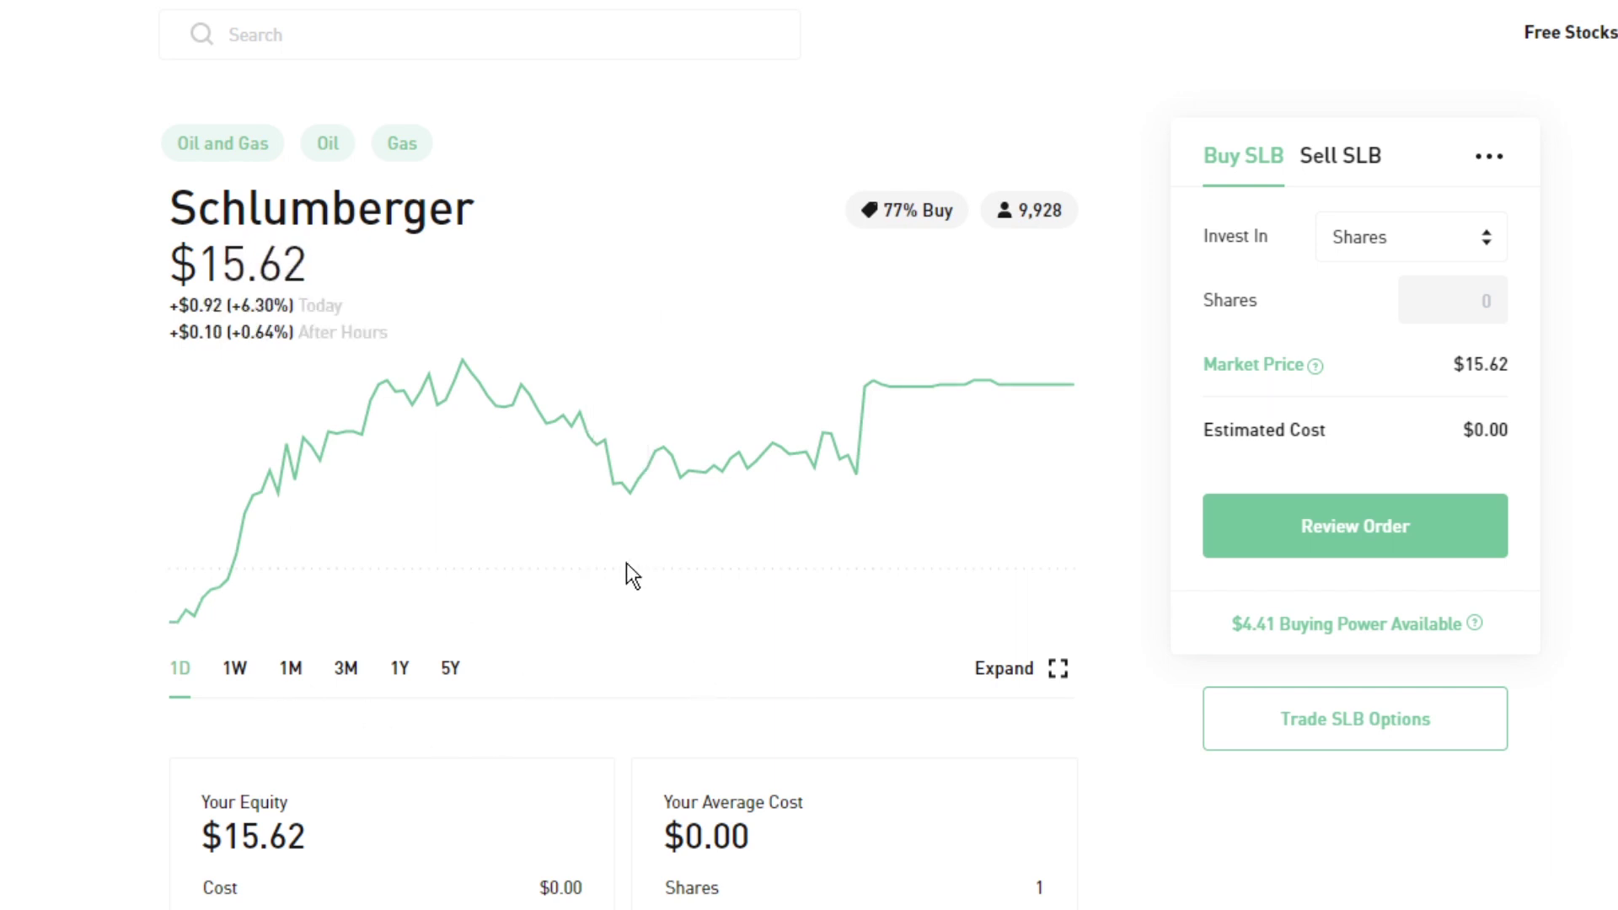
pyautogui.scroll(-2, 512, 519)
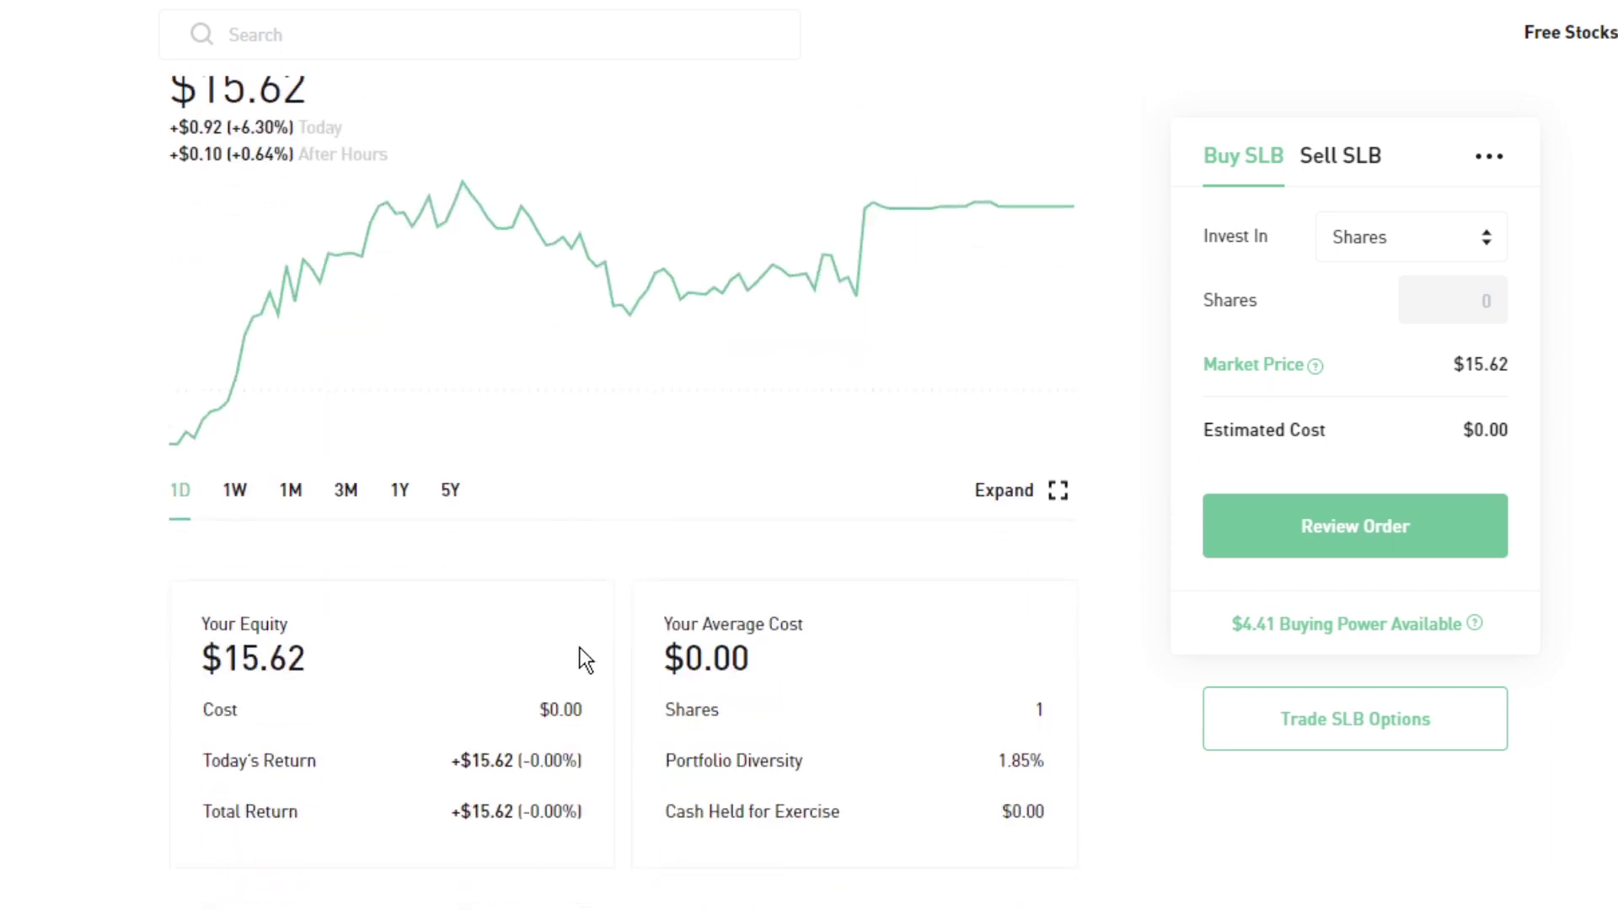
pyautogui.scroll(2, 580, 647)
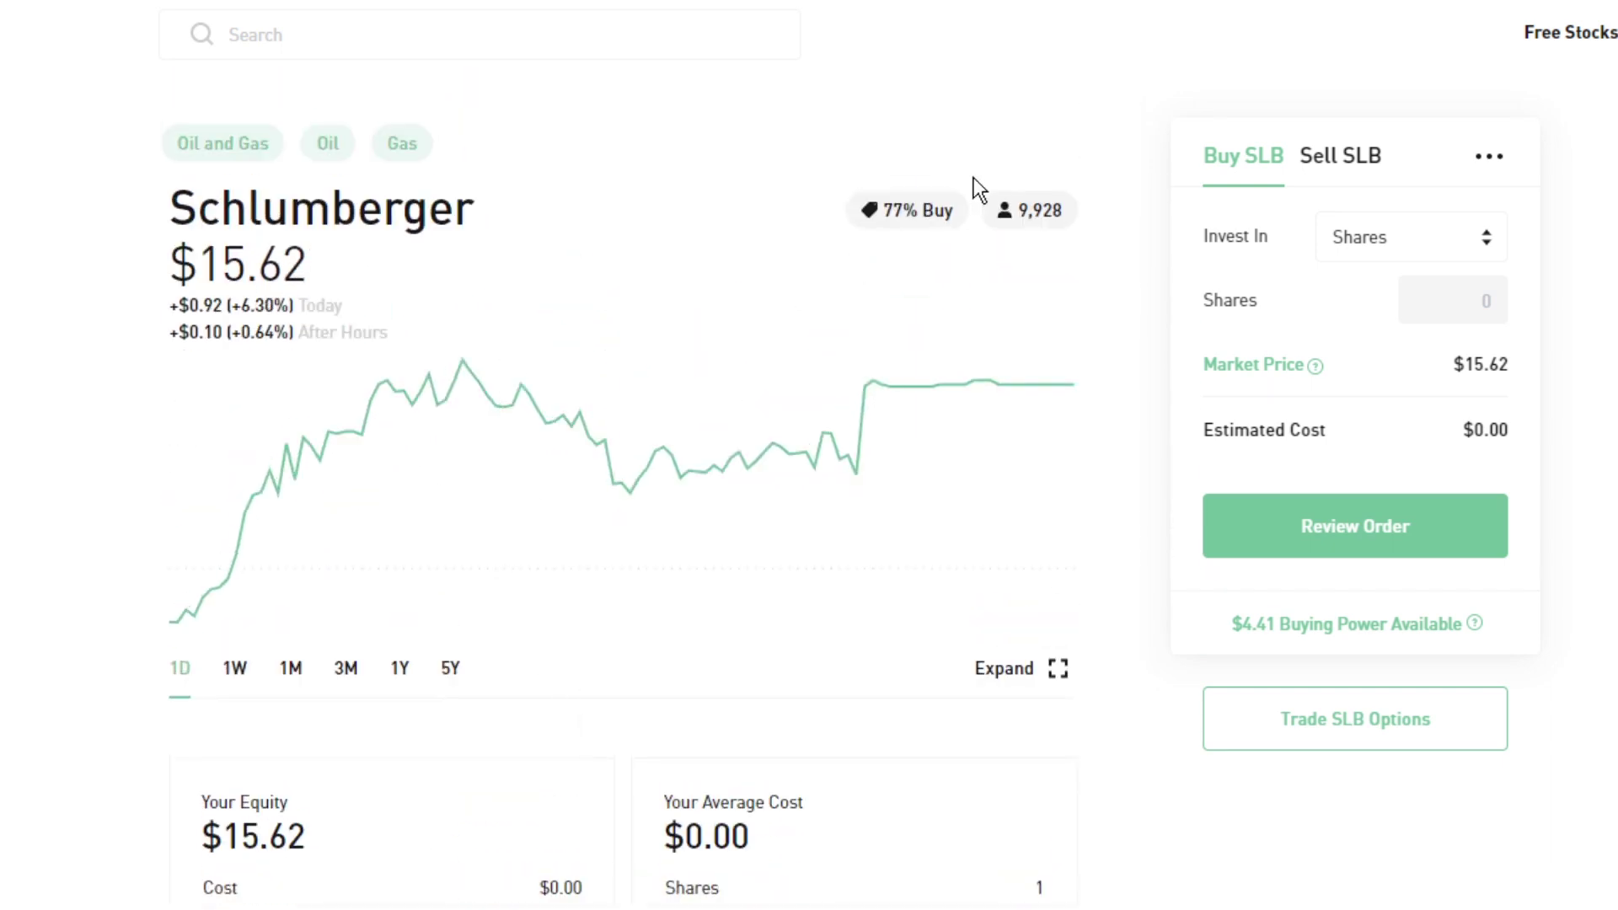
pyautogui.moveTo(914, 224)
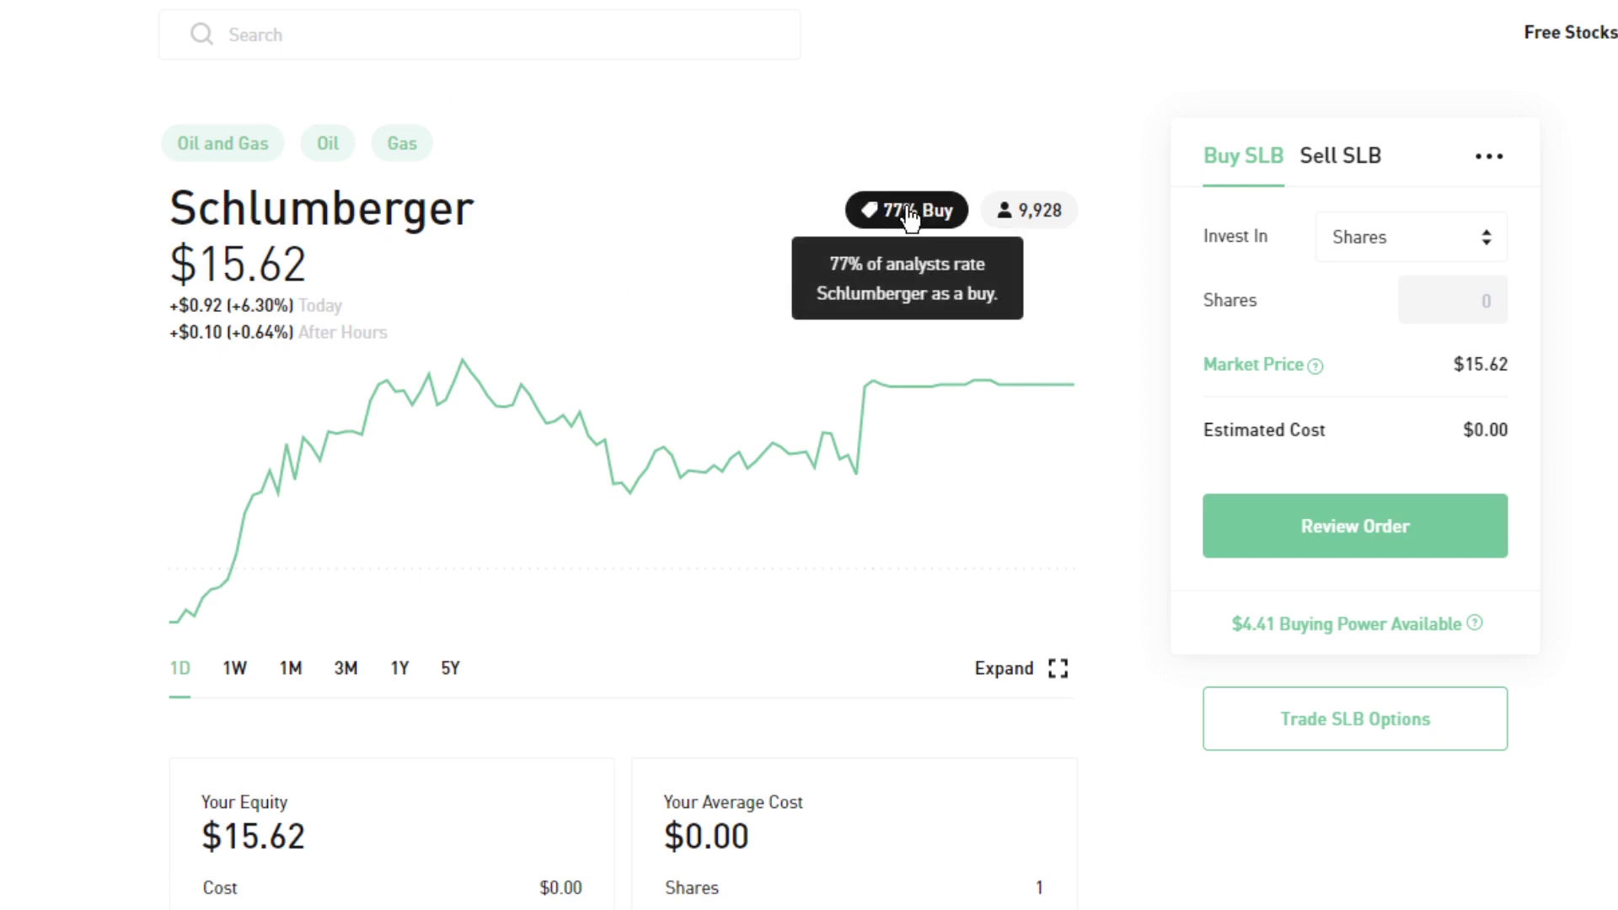
pyautogui.moveTo(1063, 214)
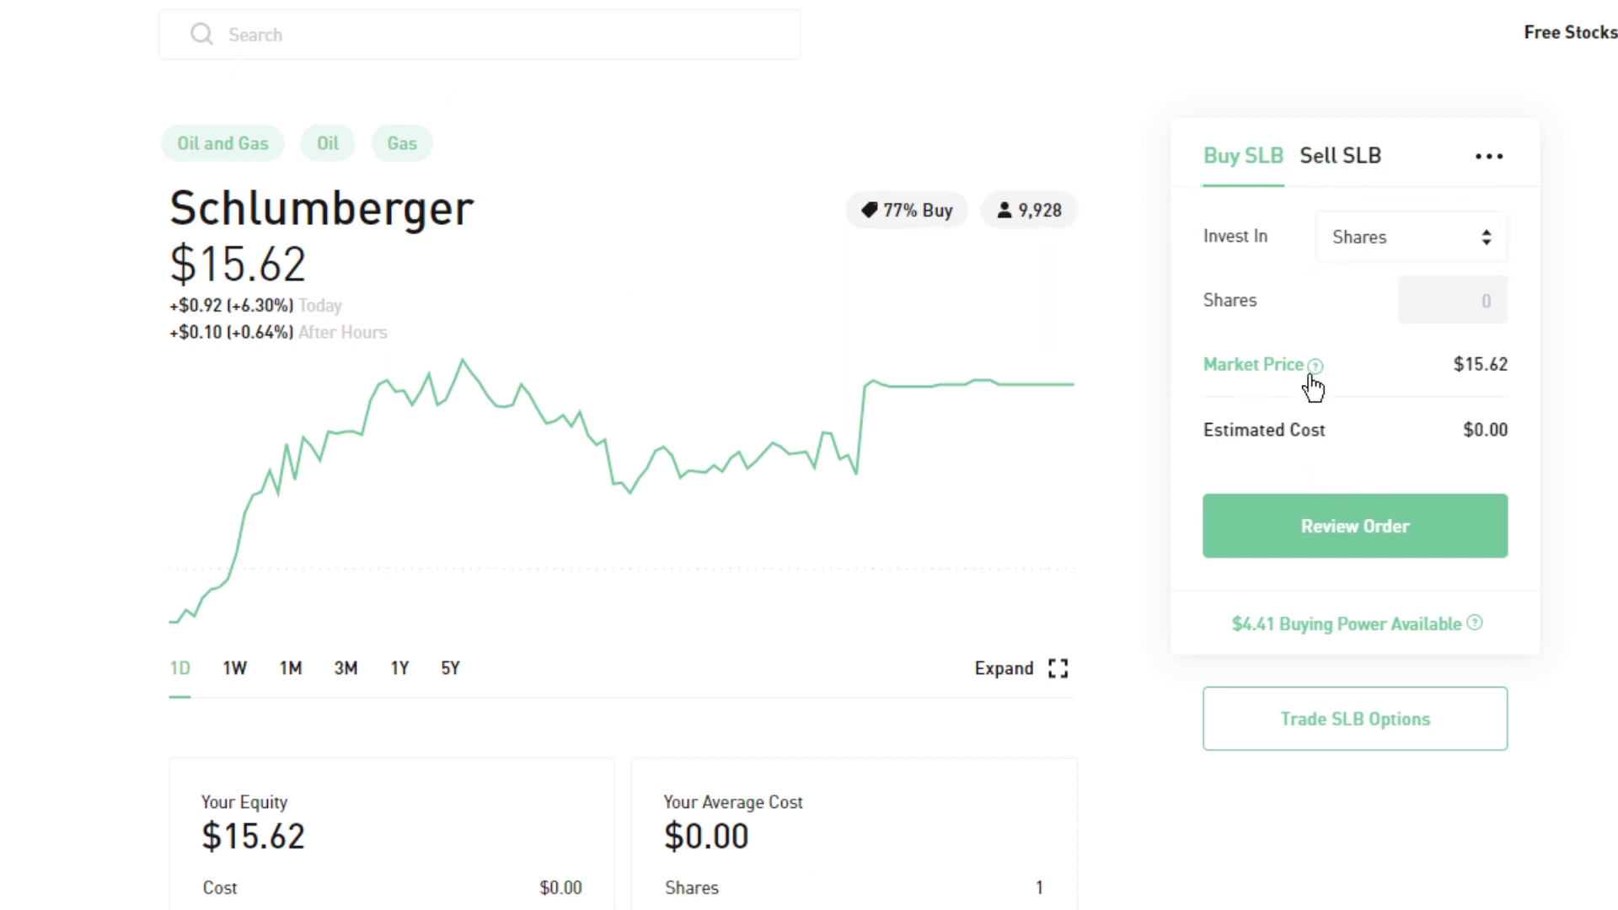
pyautogui.click(1475, 287)
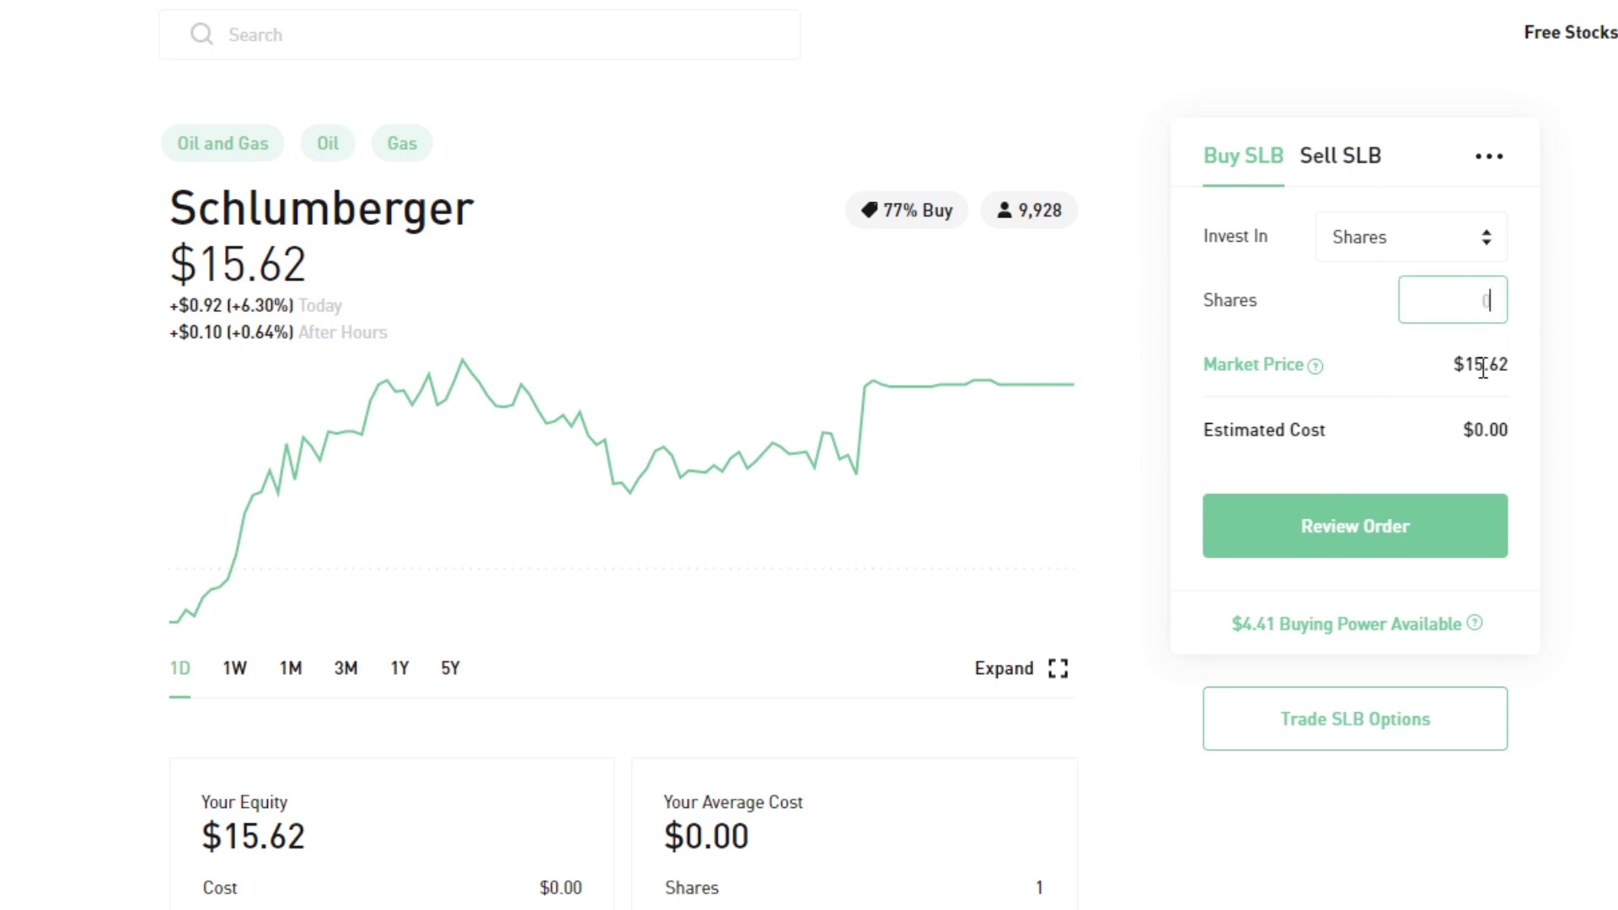
pyautogui.click(1386, 229)
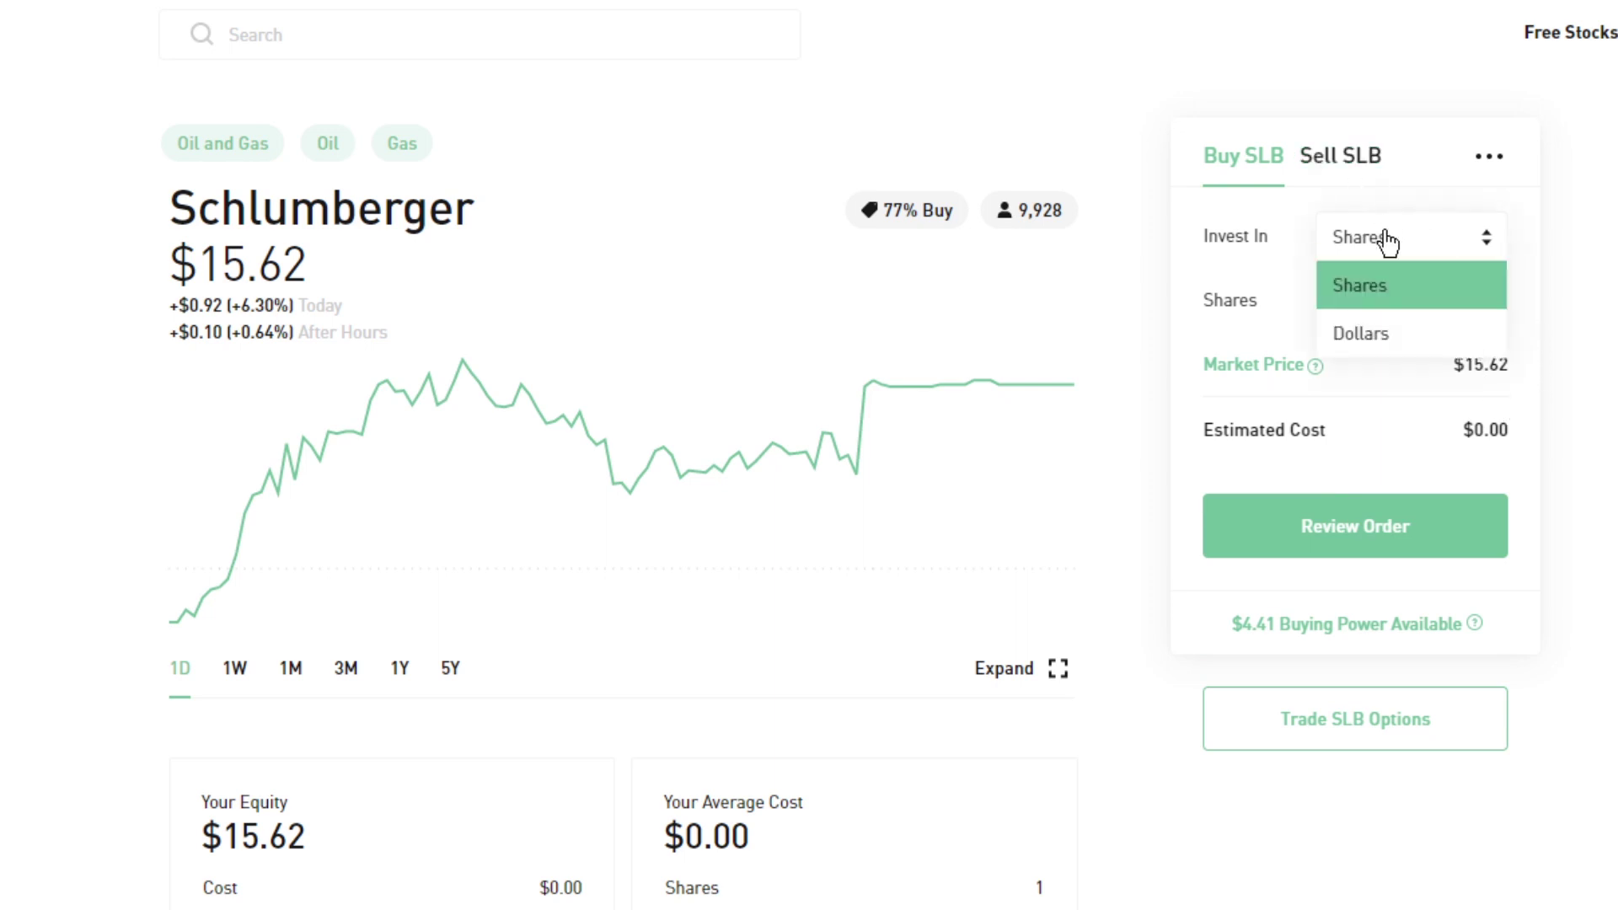
pyautogui.click(1392, 337)
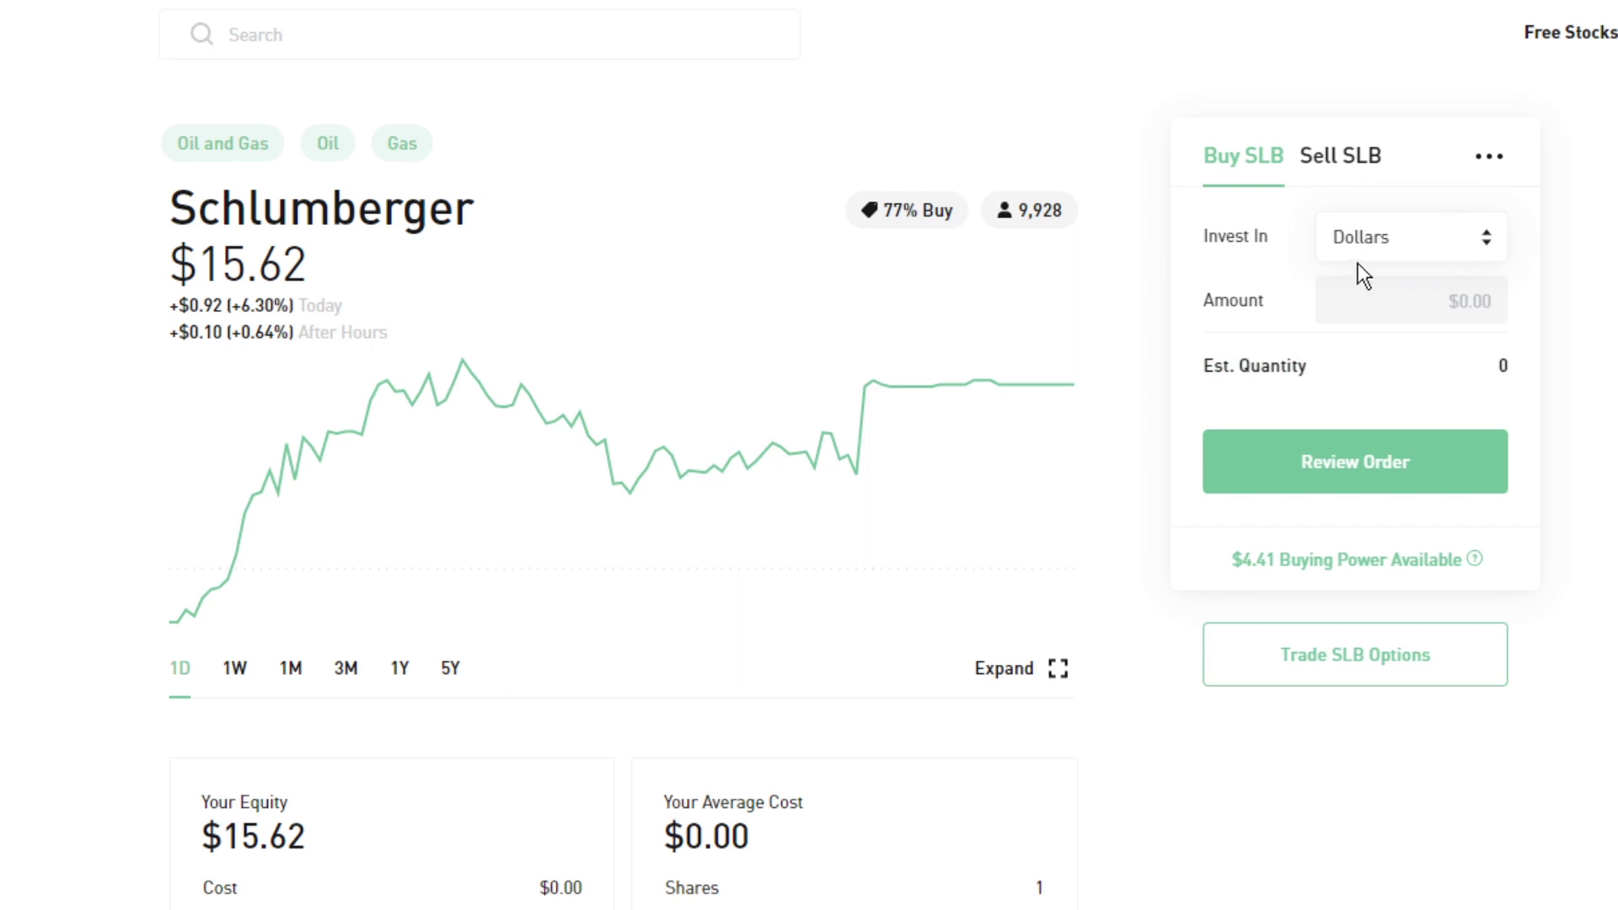
pyautogui.click(1415, 264)
pyautogui.click(1376, 281)
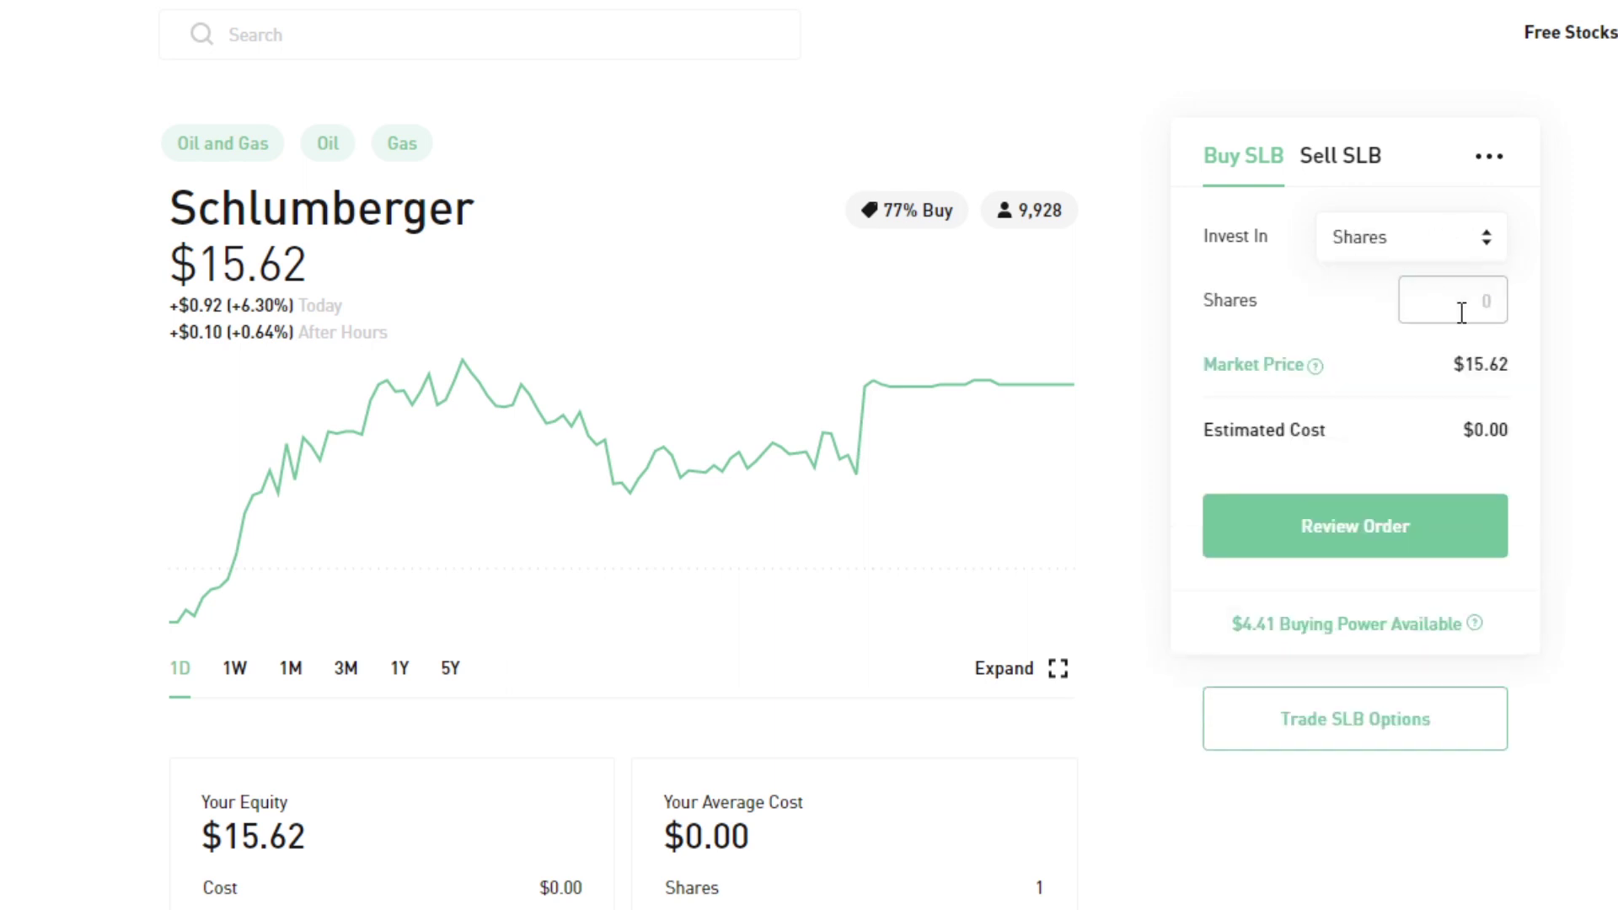
pyautogui.click(1499, 174)
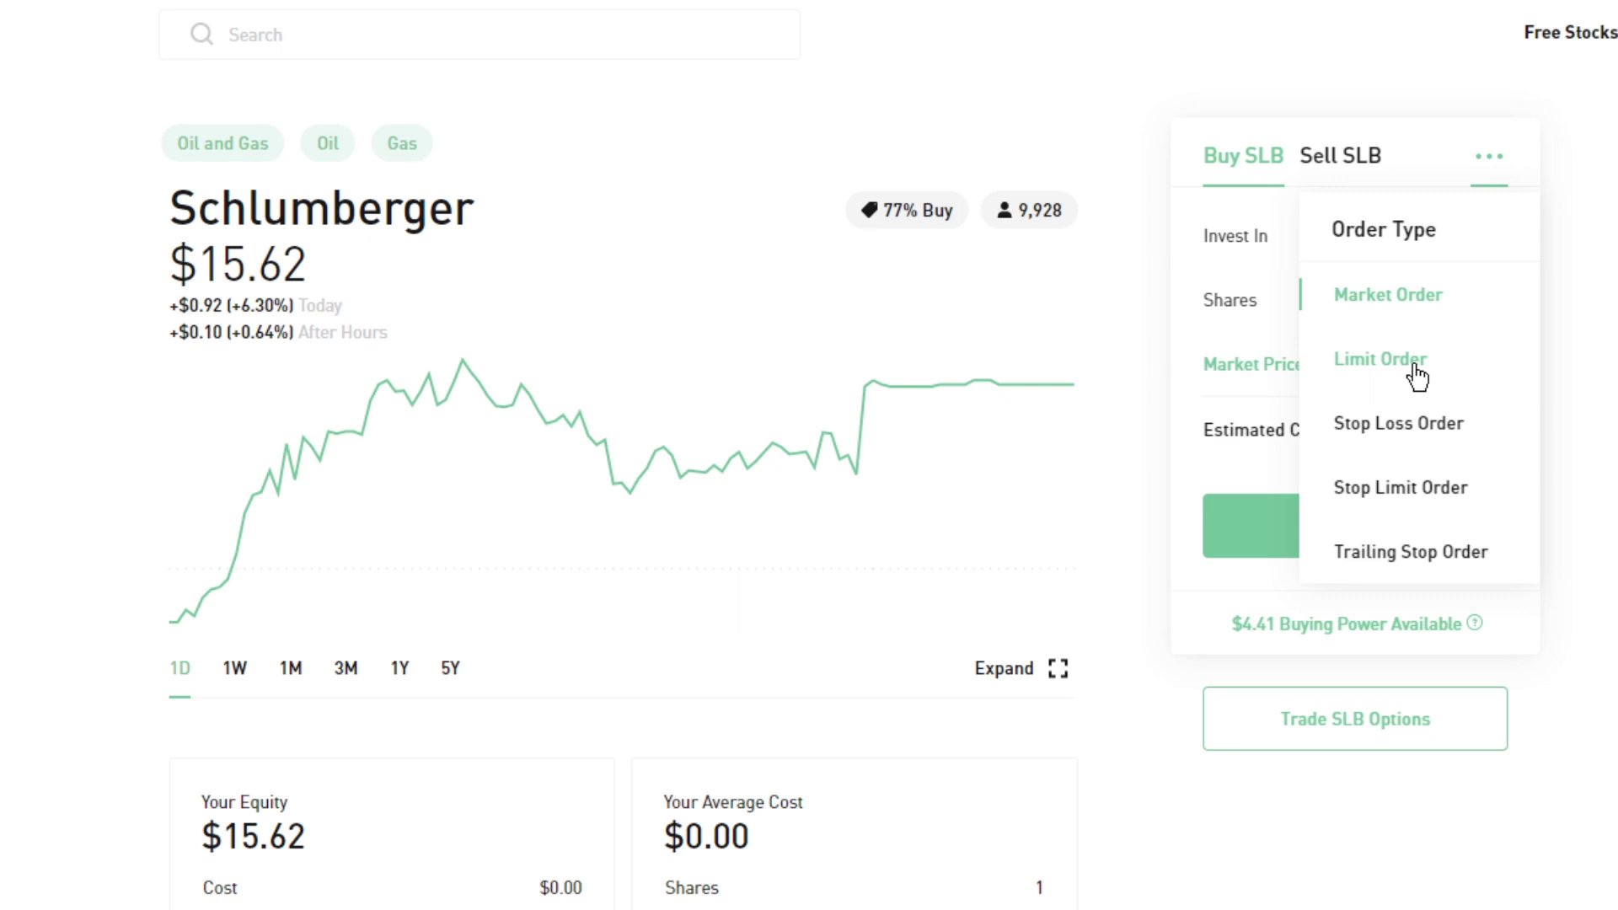
pyautogui.click(1491, 167)
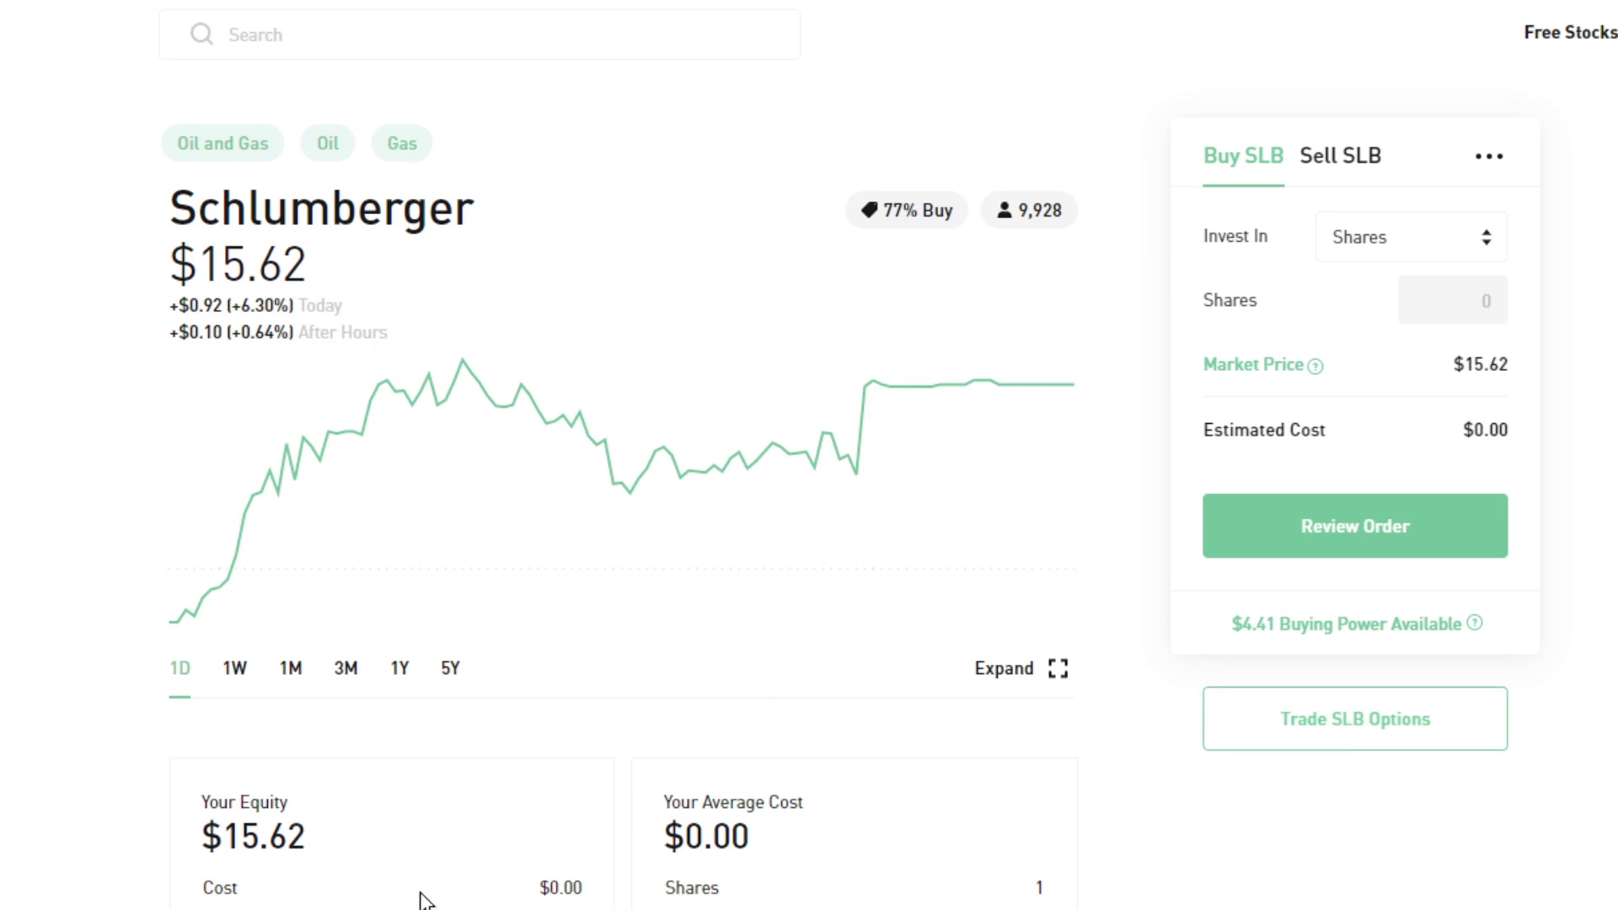
# Scroll through the SLB page's About, Collections, News, Analyst Ratings and Earnings sections.
pyautogui.scroll(-2, 305, 764)
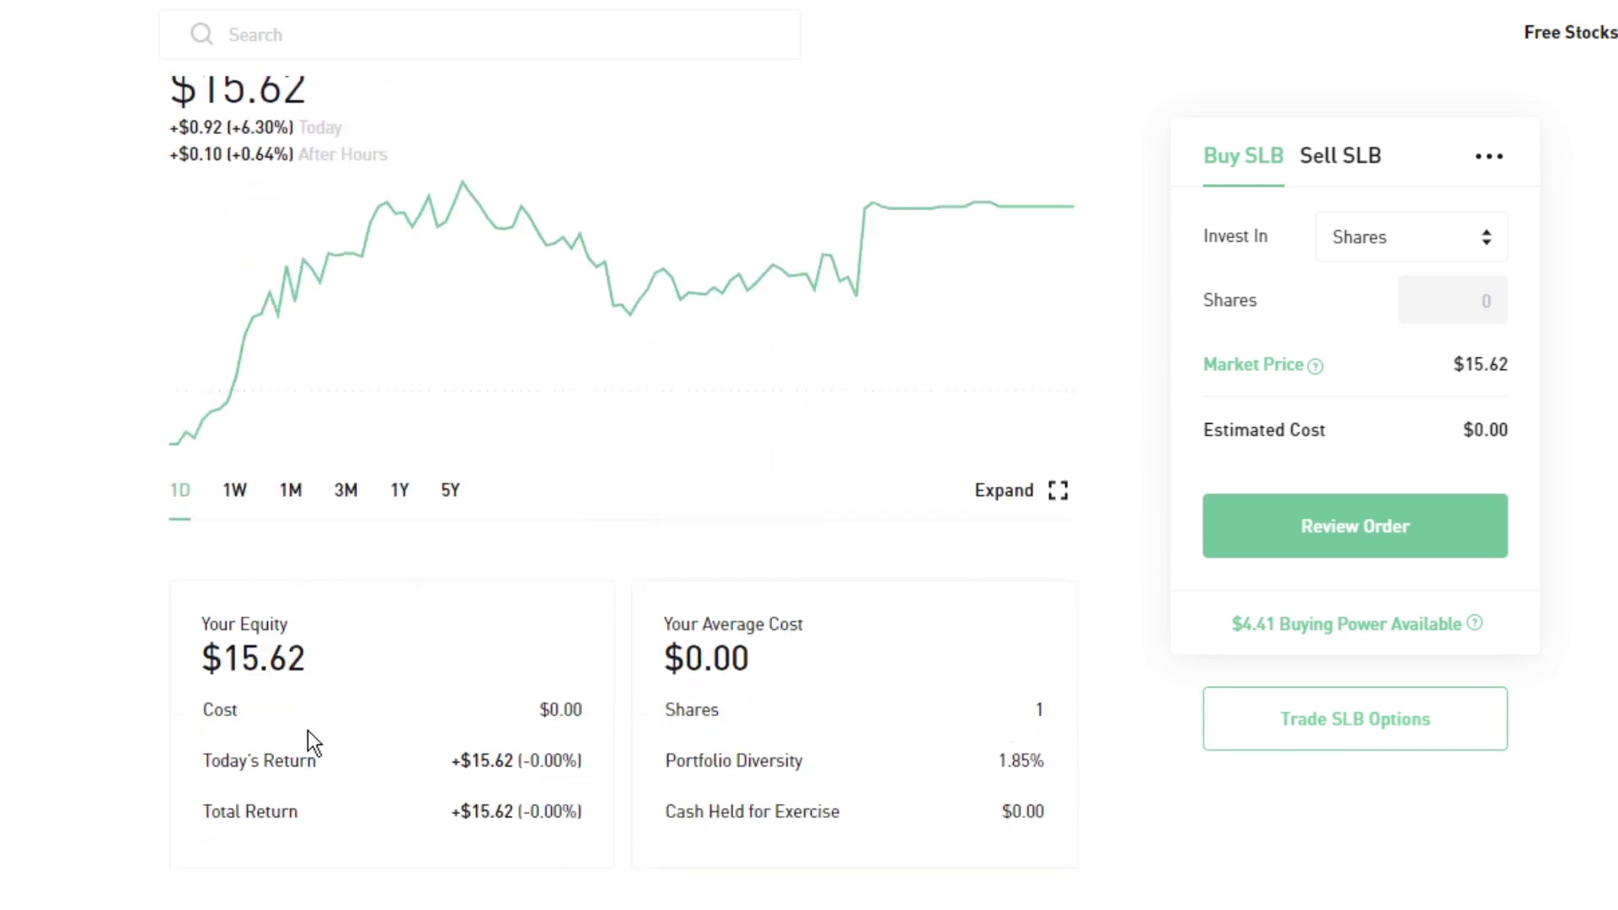
pyautogui.scroll(-2, 260, 708)
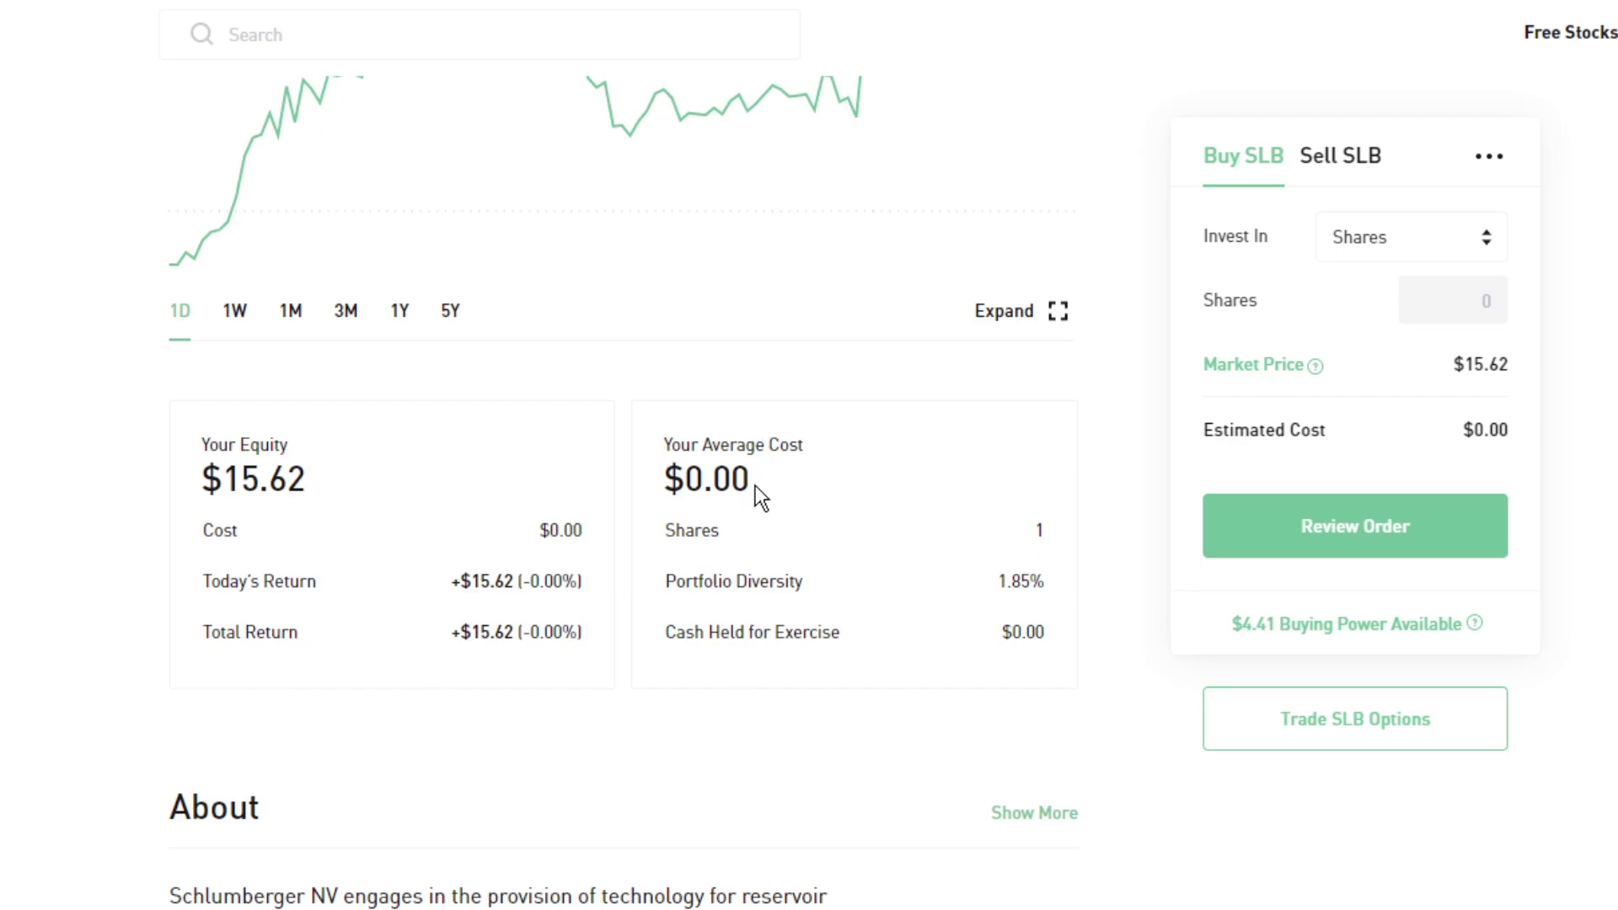
pyautogui.scroll(-2, 814, 549)
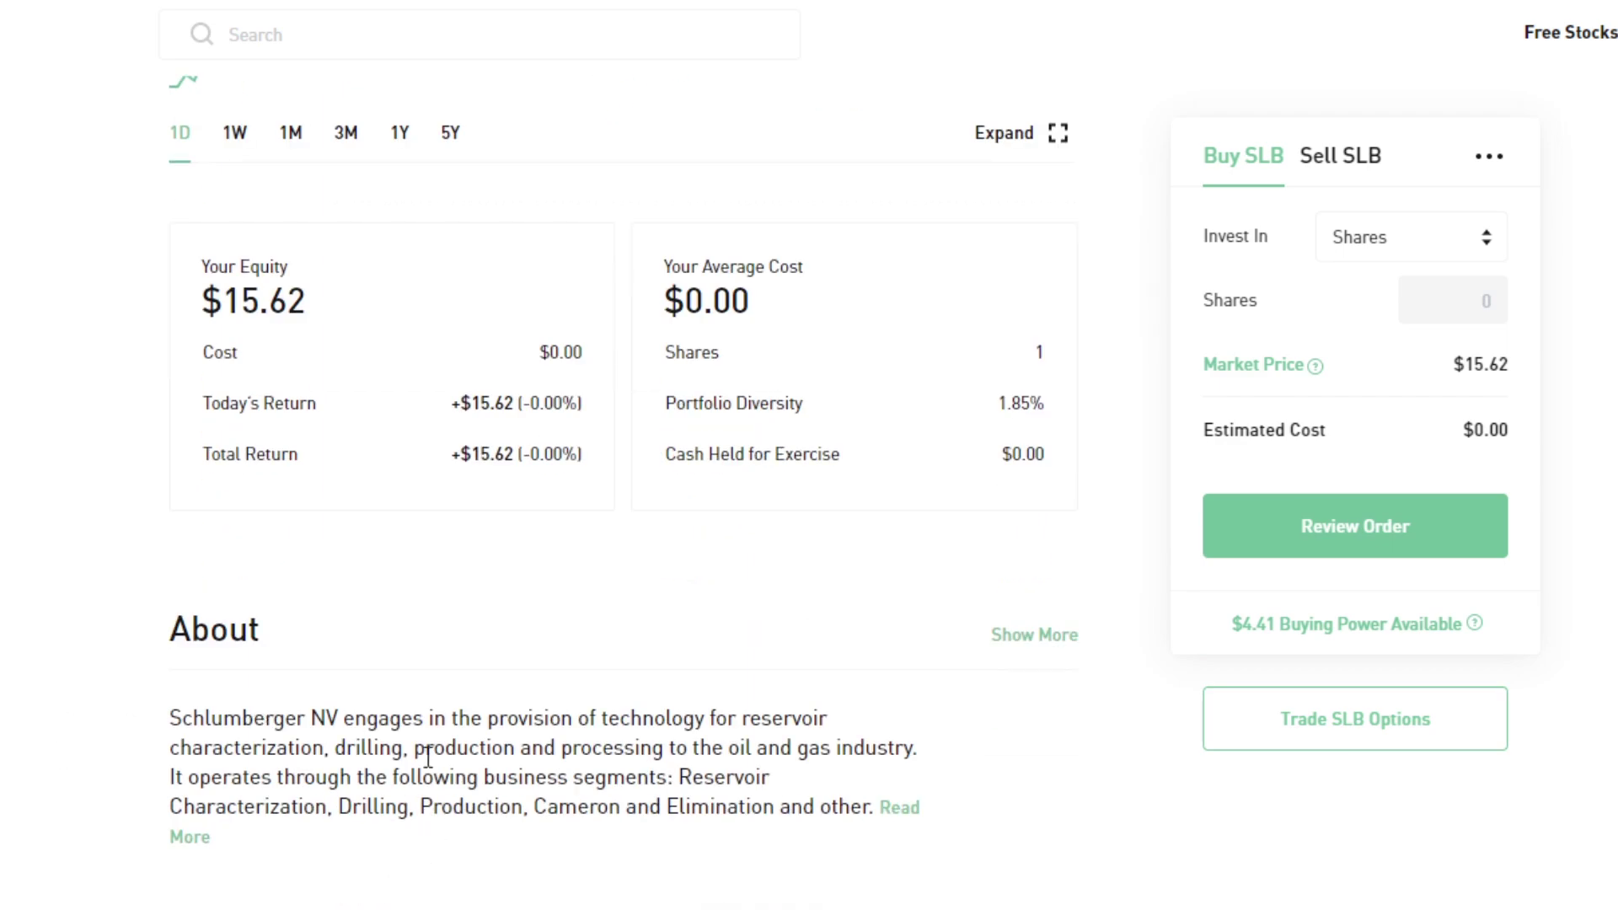
pyautogui.scroll(-8, 429, 813)
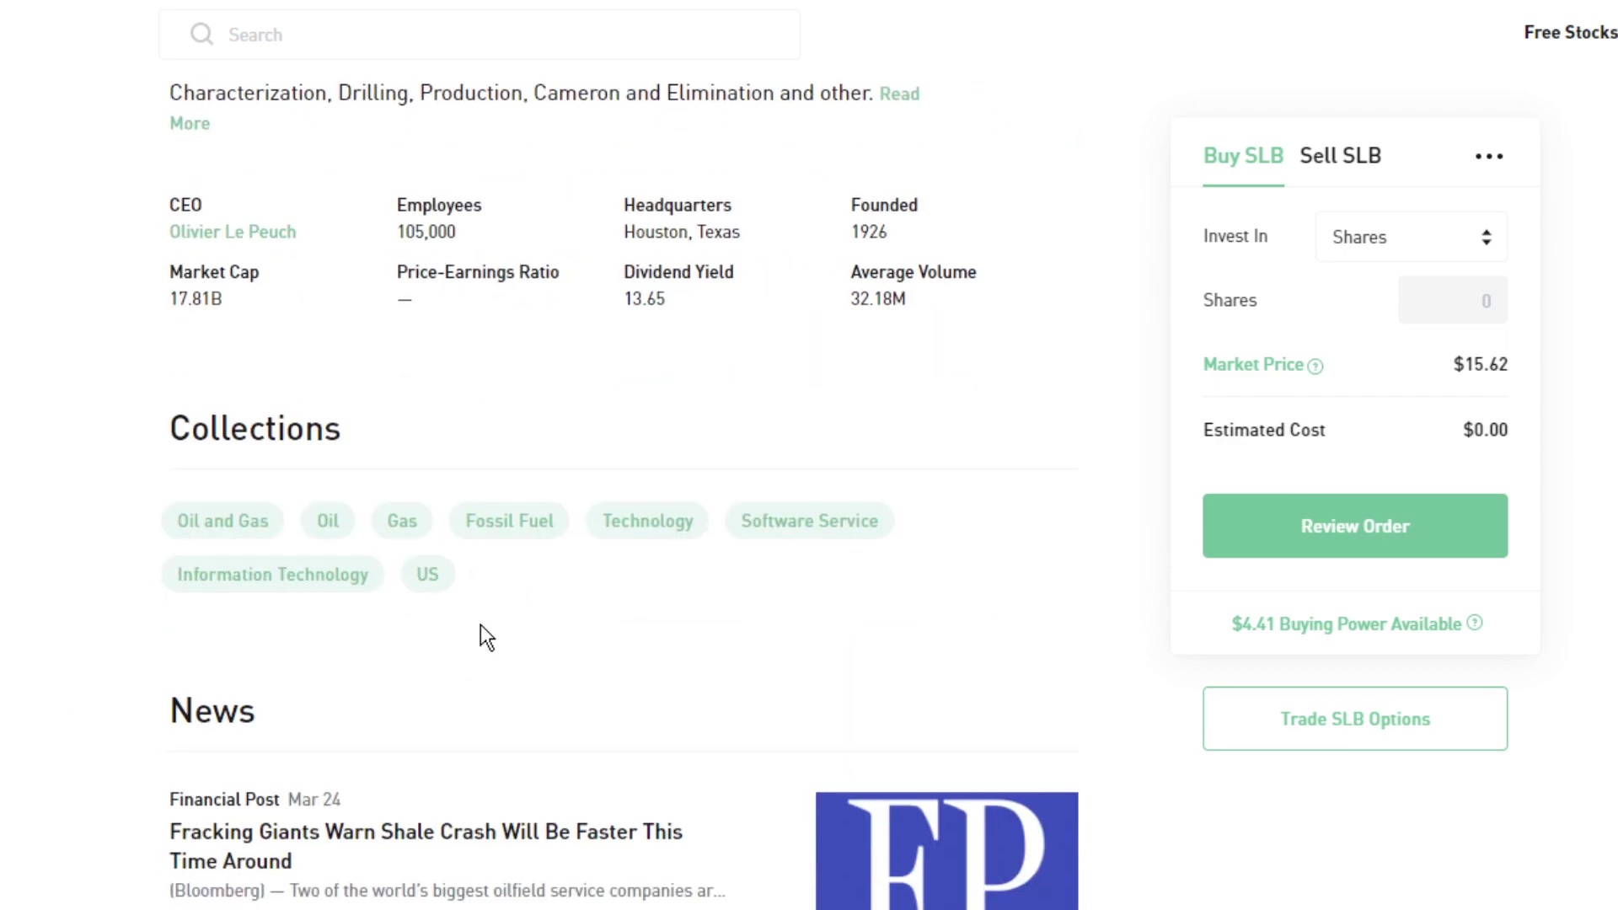
pyautogui.scroll(-2, 624, 564)
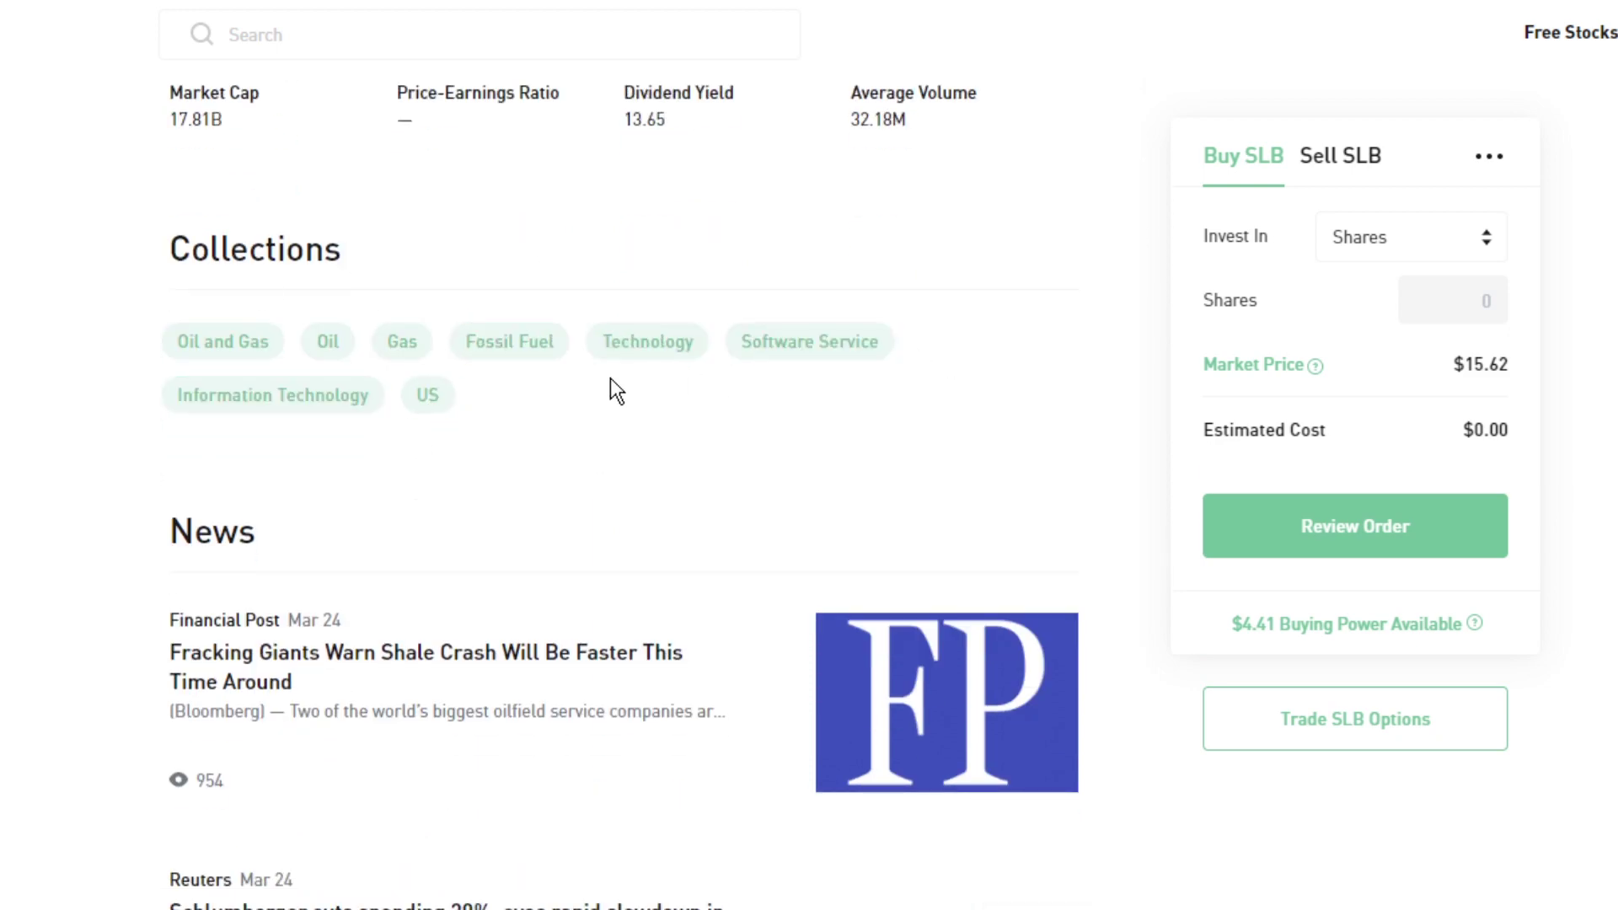
pyautogui.scroll(-4, 540, 446)
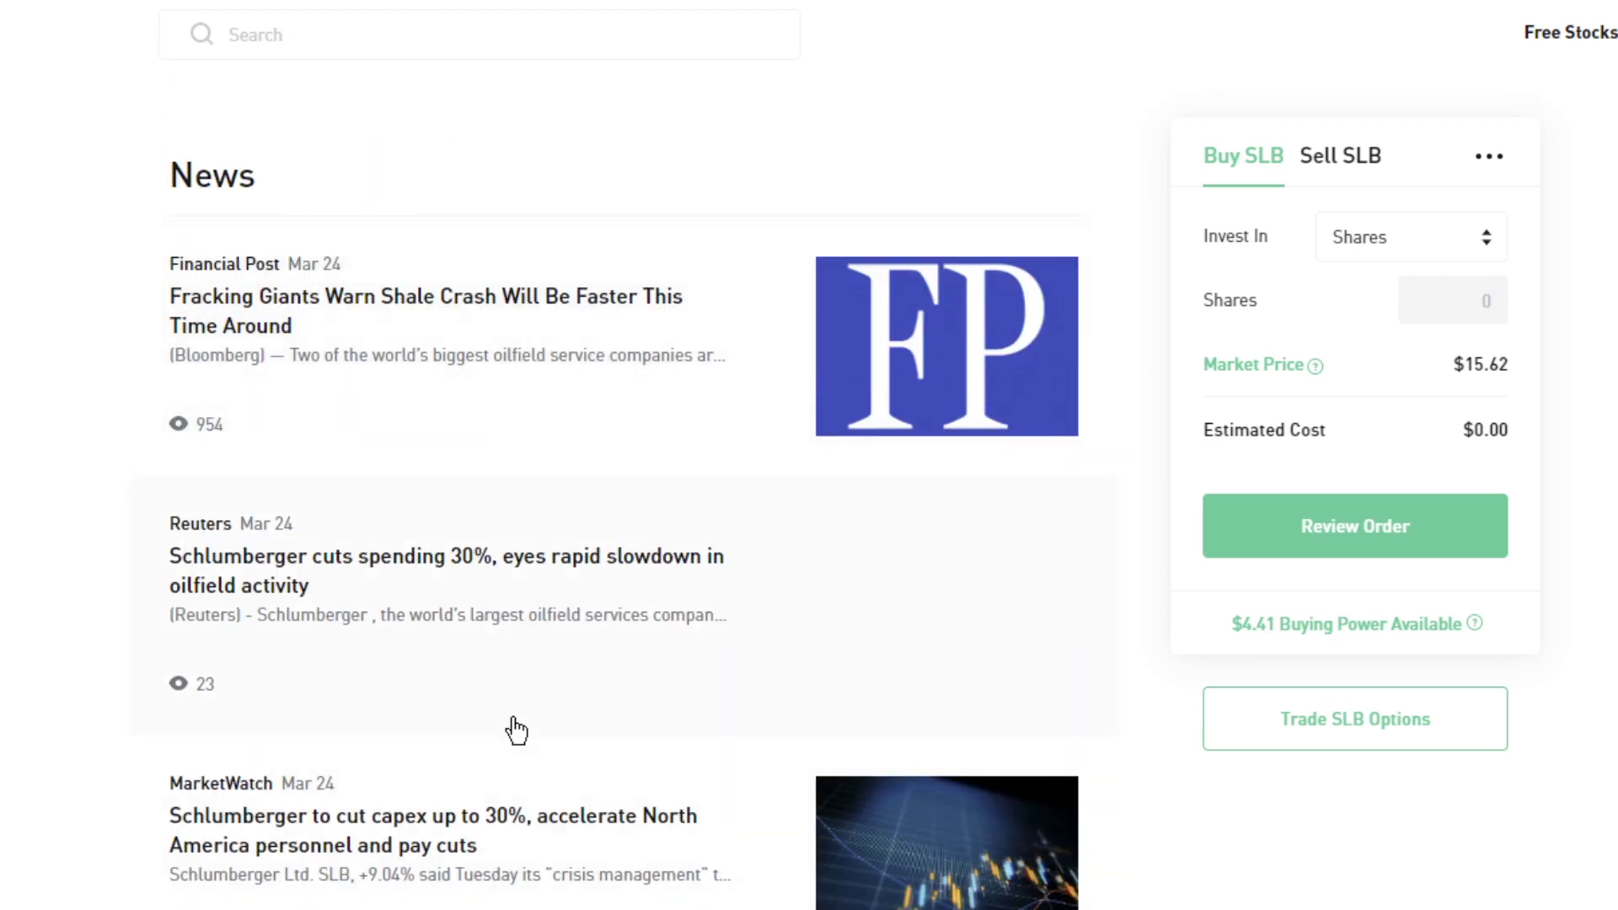
pyautogui.scroll(-9, 515, 730)
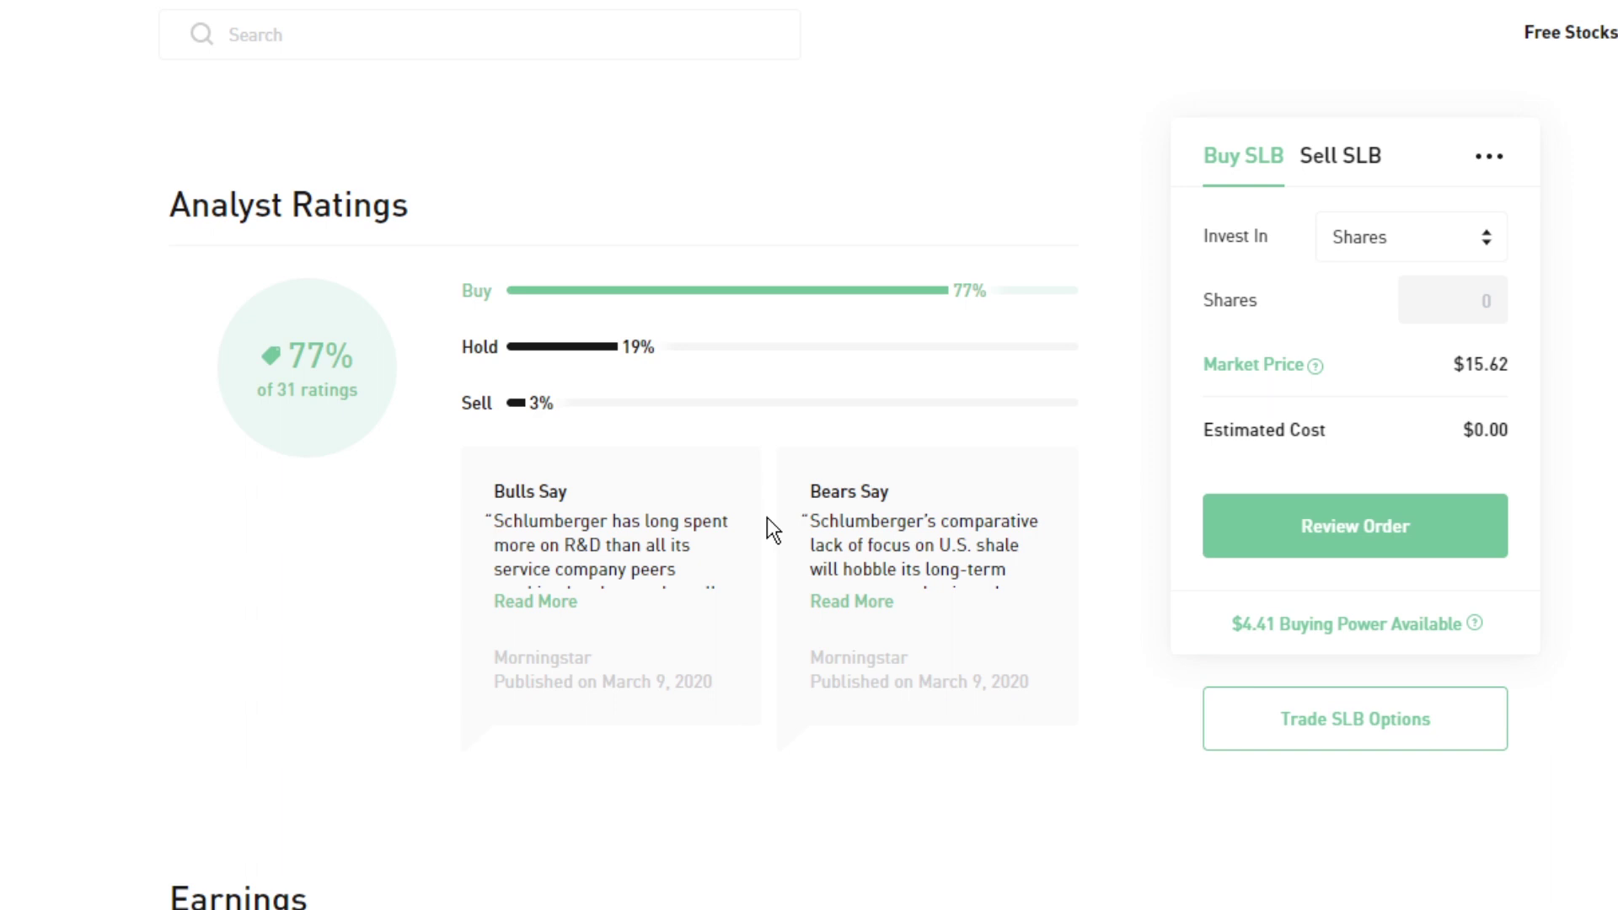
pyautogui.scroll(-5, 793, 646)
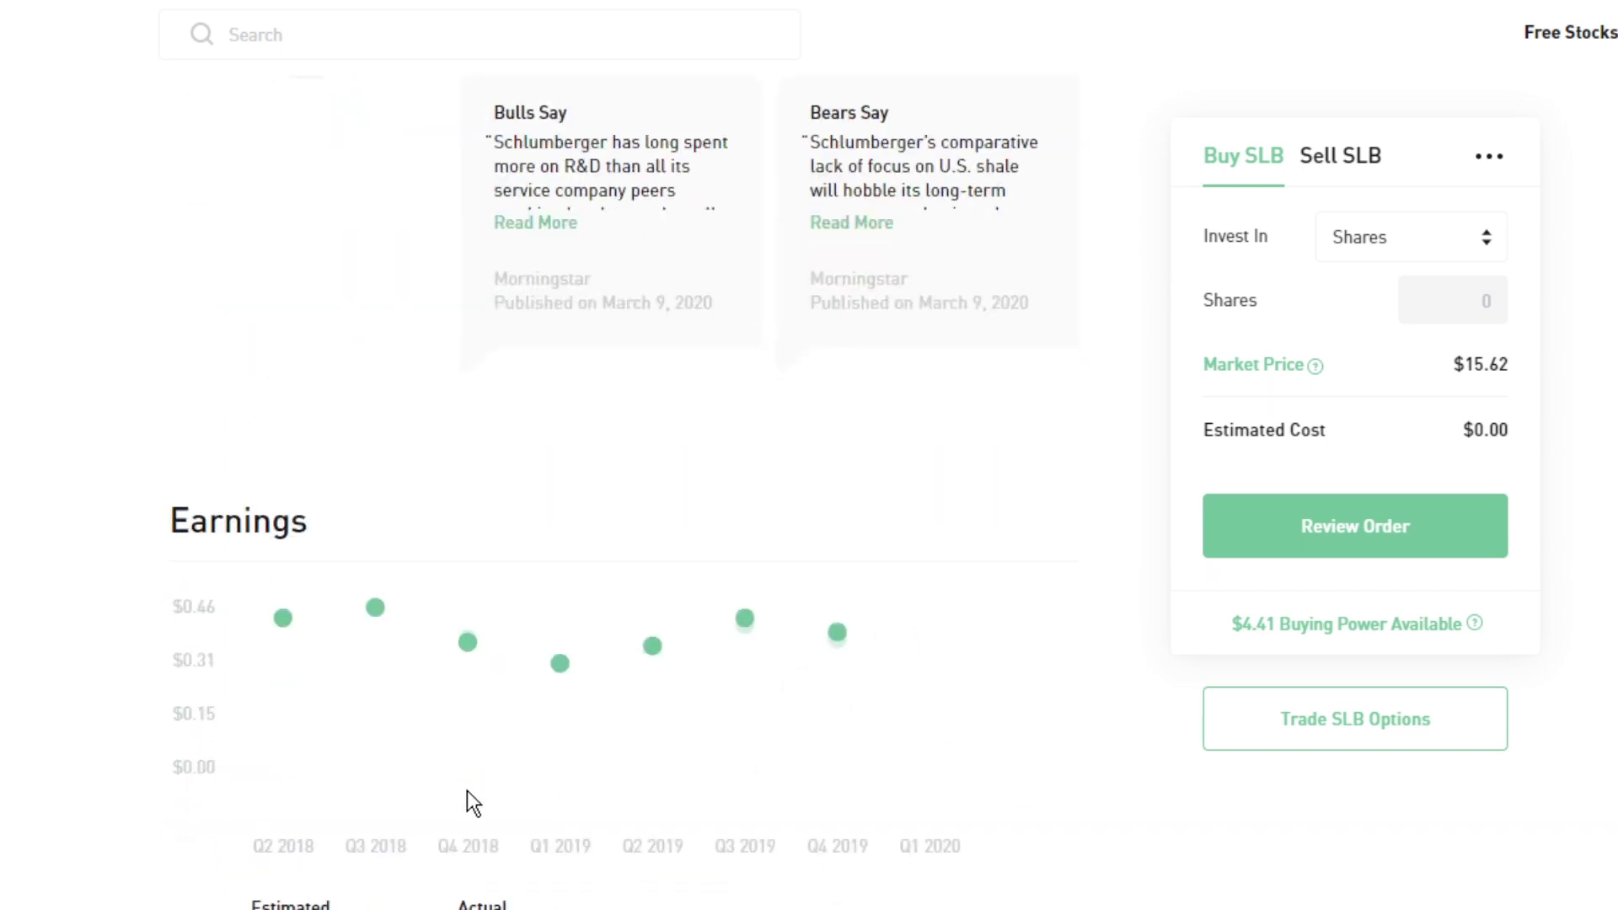
pyautogui.scroll(-6, 467, 790)
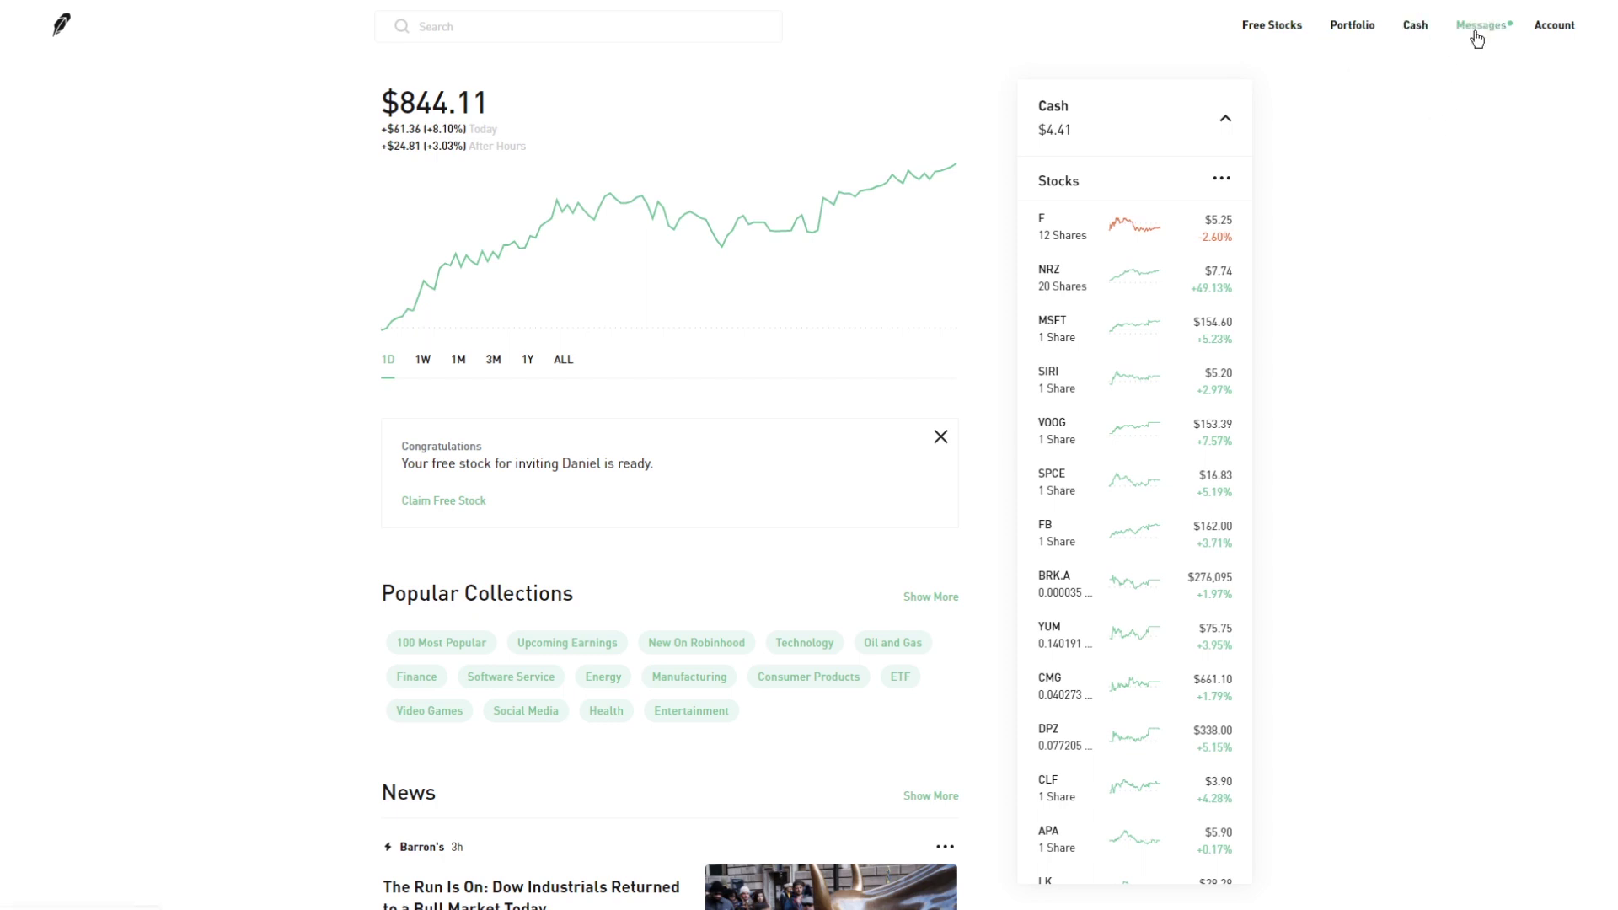
# Go to the Cash page from the Account menu and review buying power, interest and debit card details.
pyautogui.click(1566, 31)
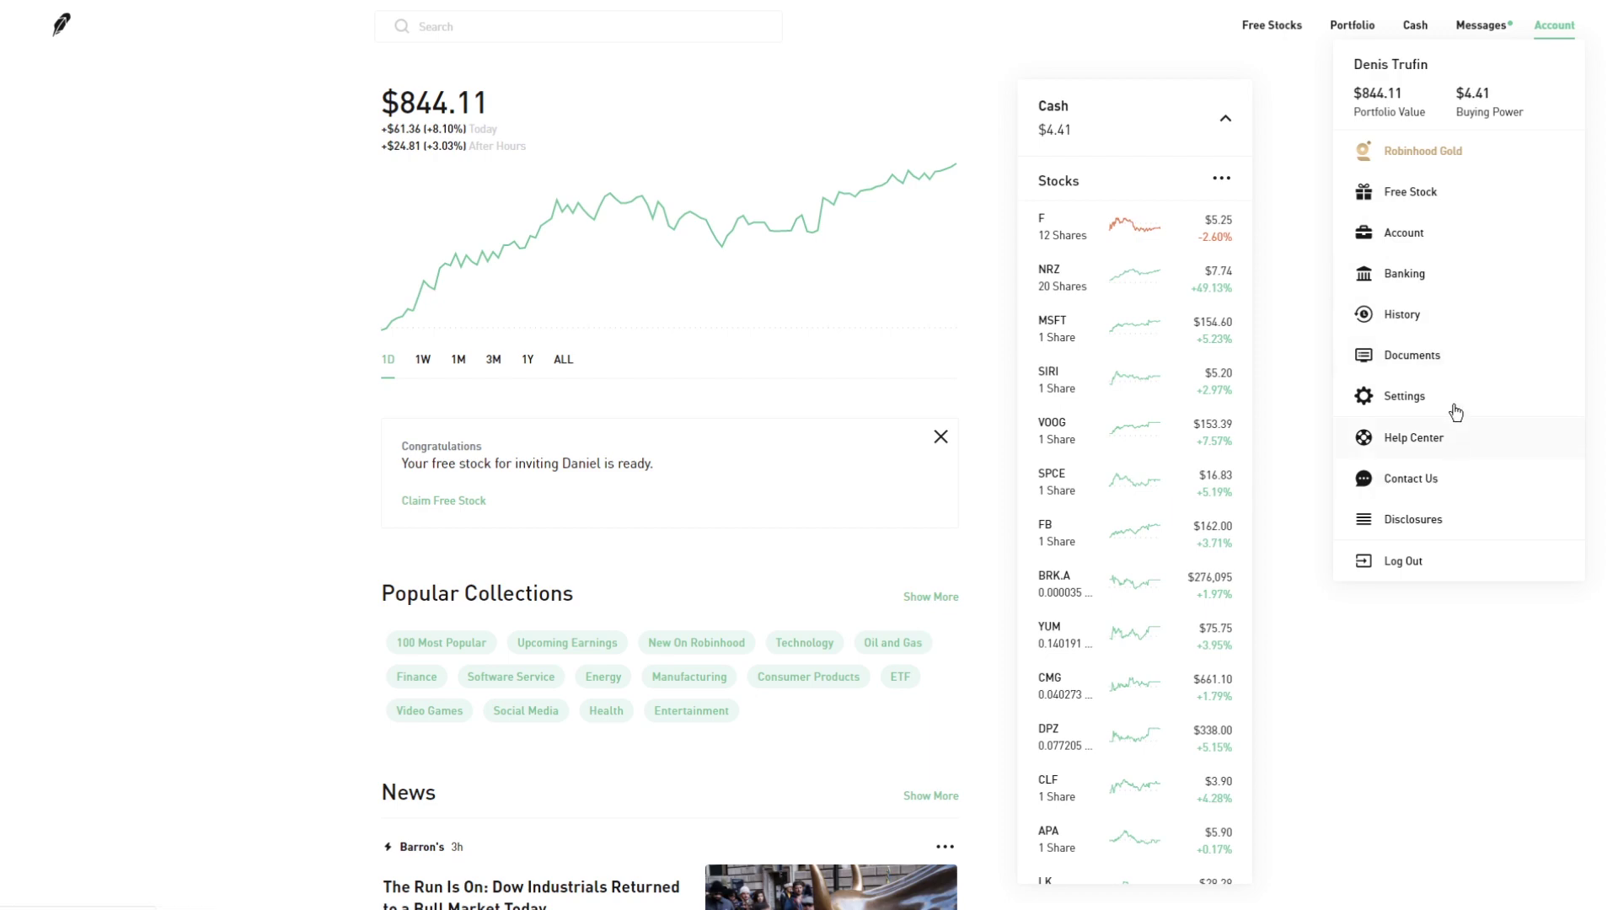
pyautogui.click(1417, 26)
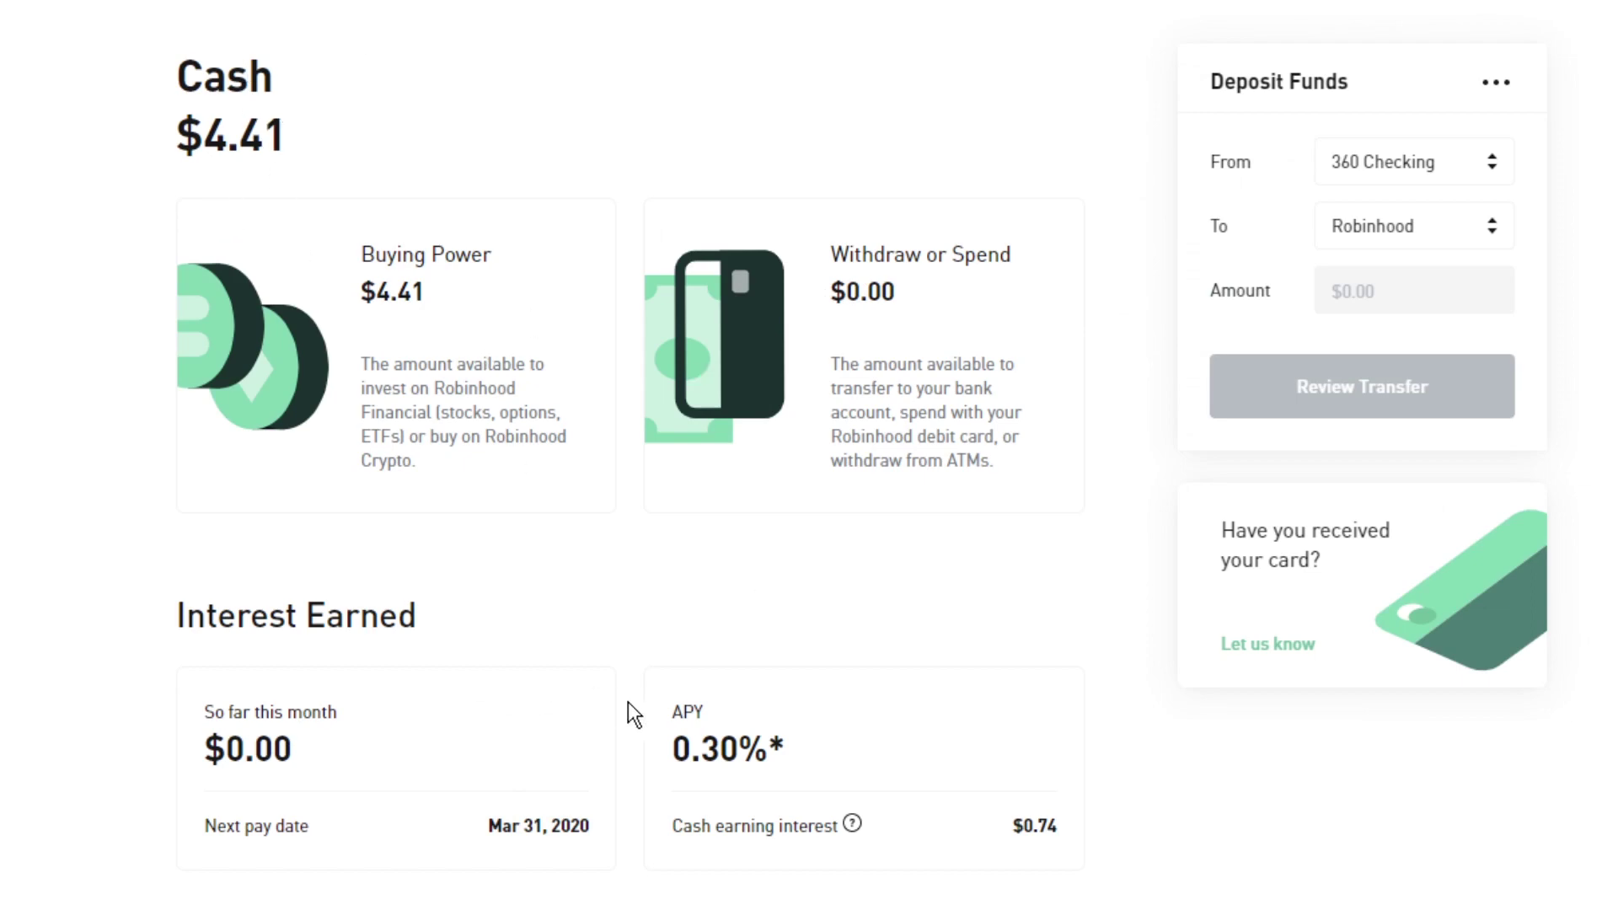
pyautogui.scroll(-2, 629, 701)
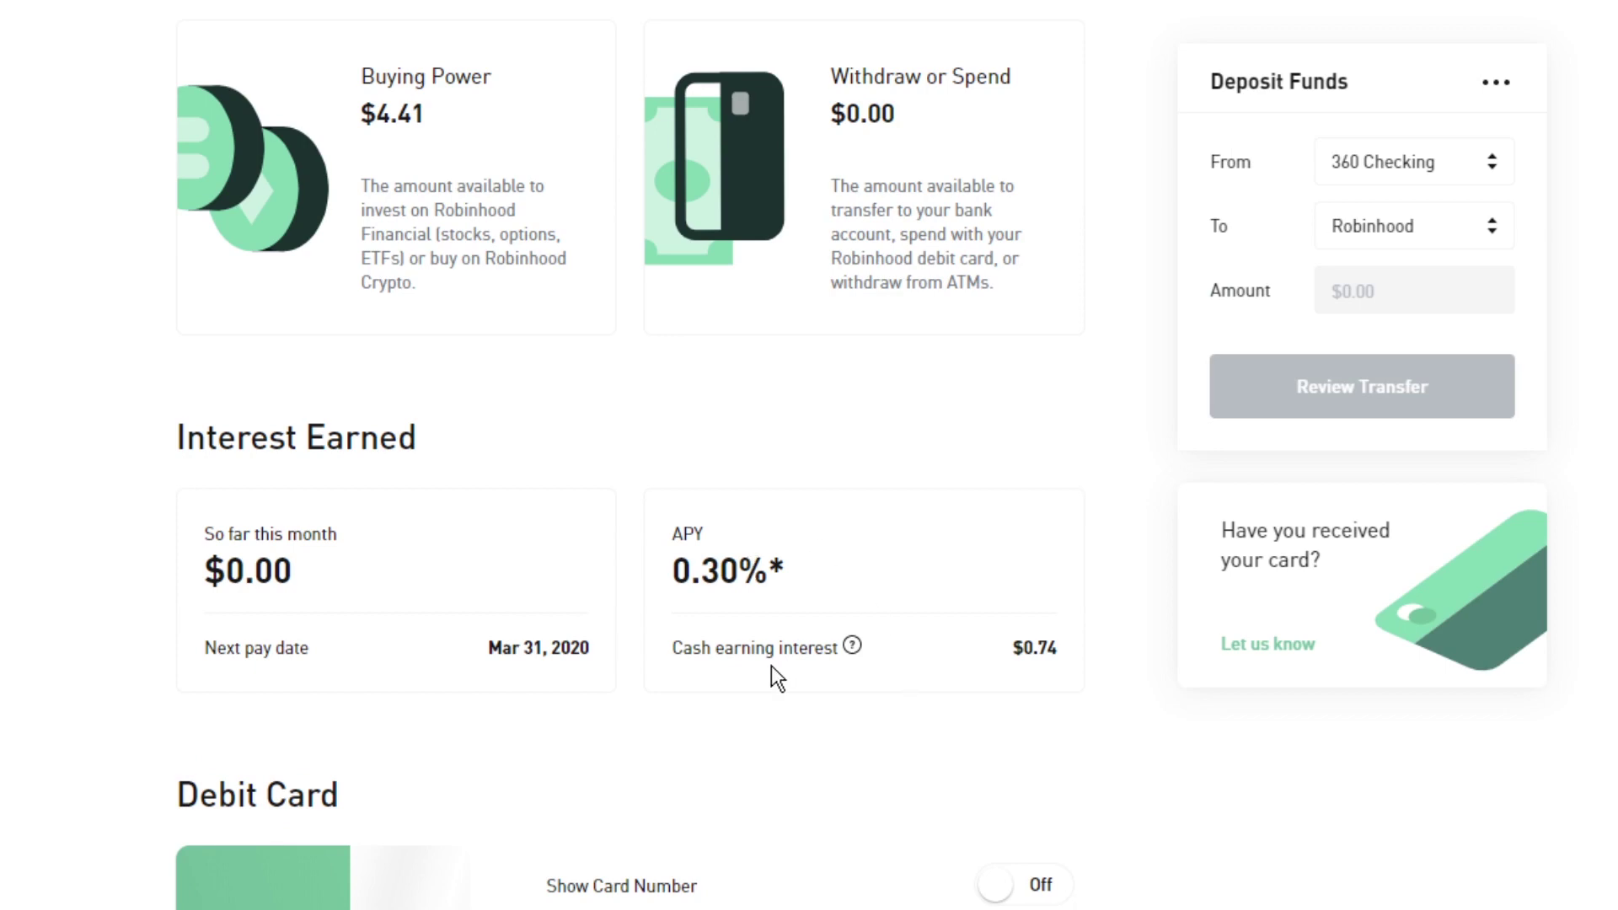
pyautogui.scroll(-2, 821, 604)
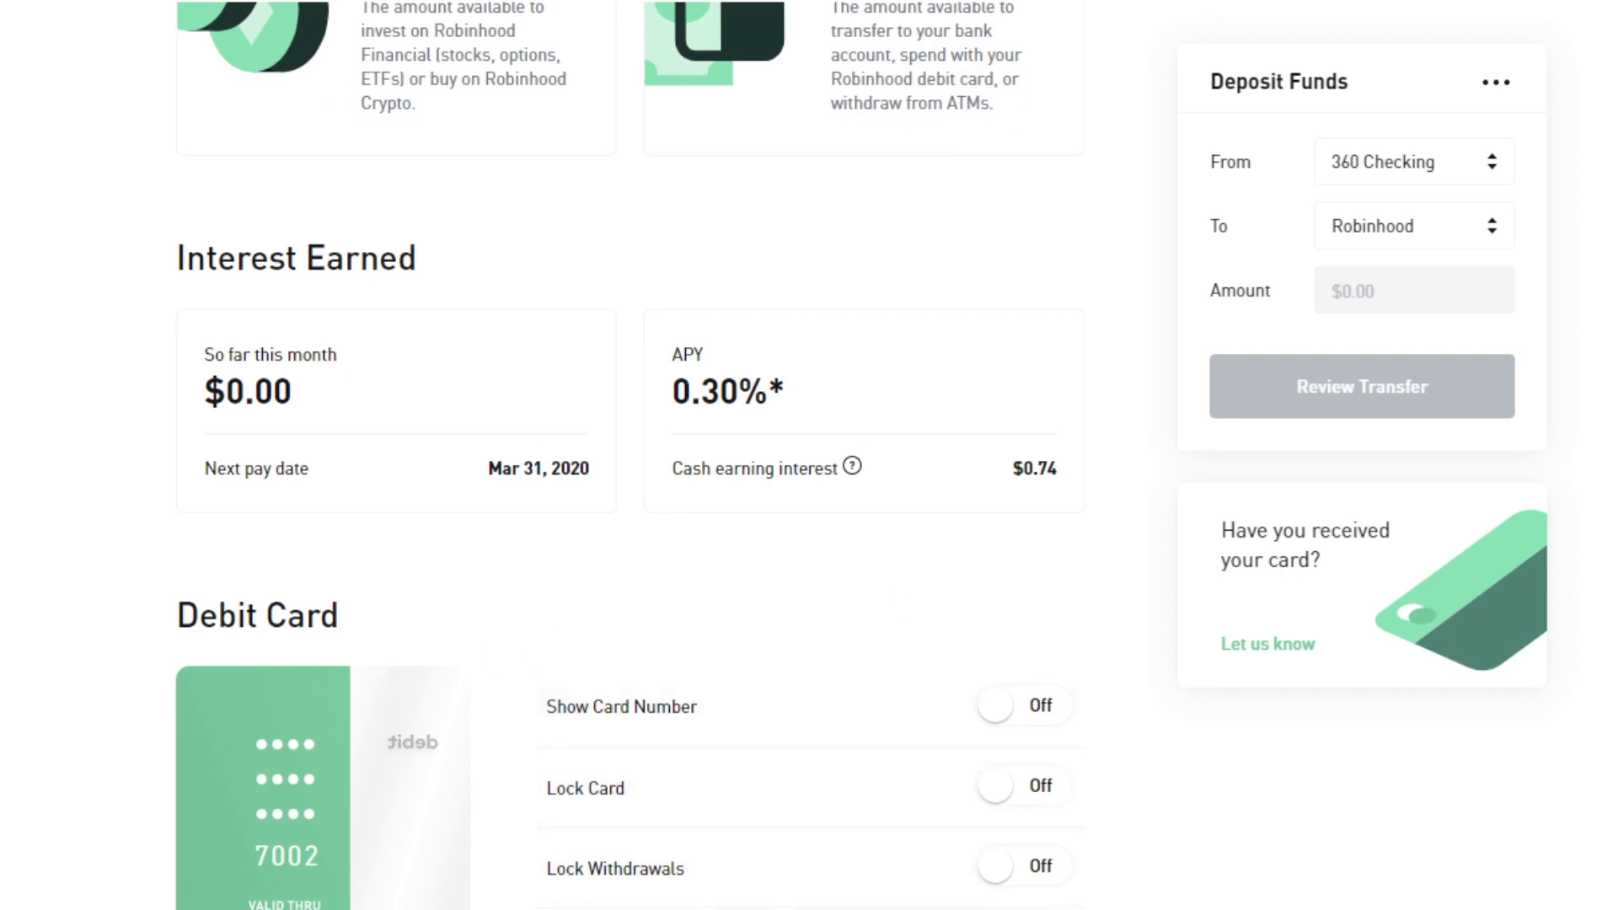
pyautogui.scroll(4, 616, 455)
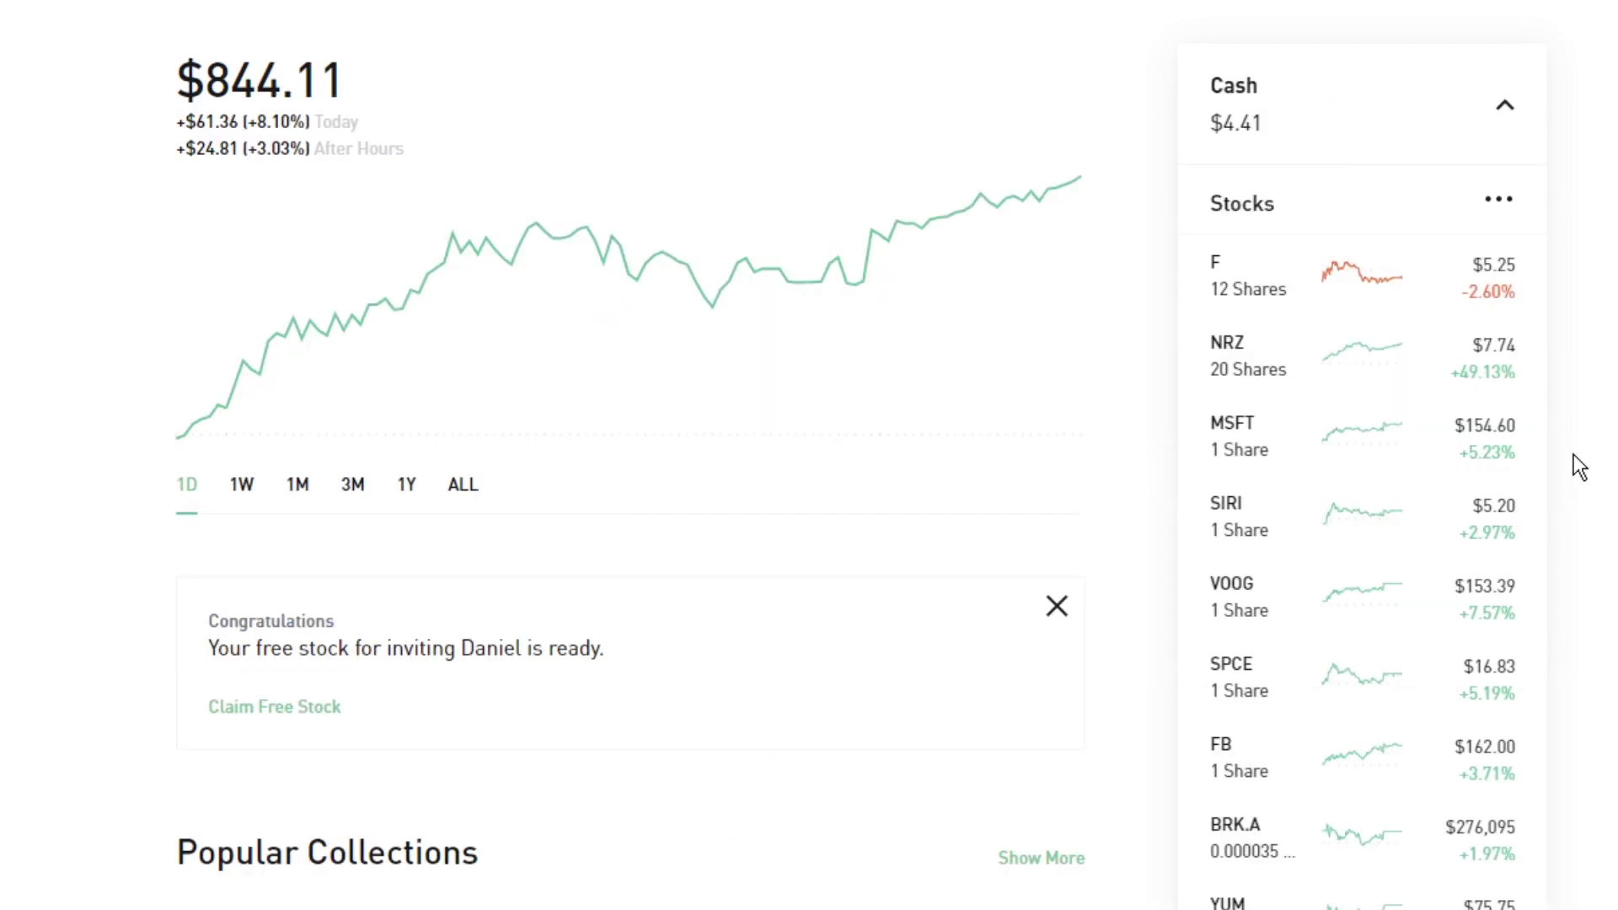
# Open Microsoft's stock page and expand its chart into the one-year advanced view.
pyautogui.click(1289, 469)
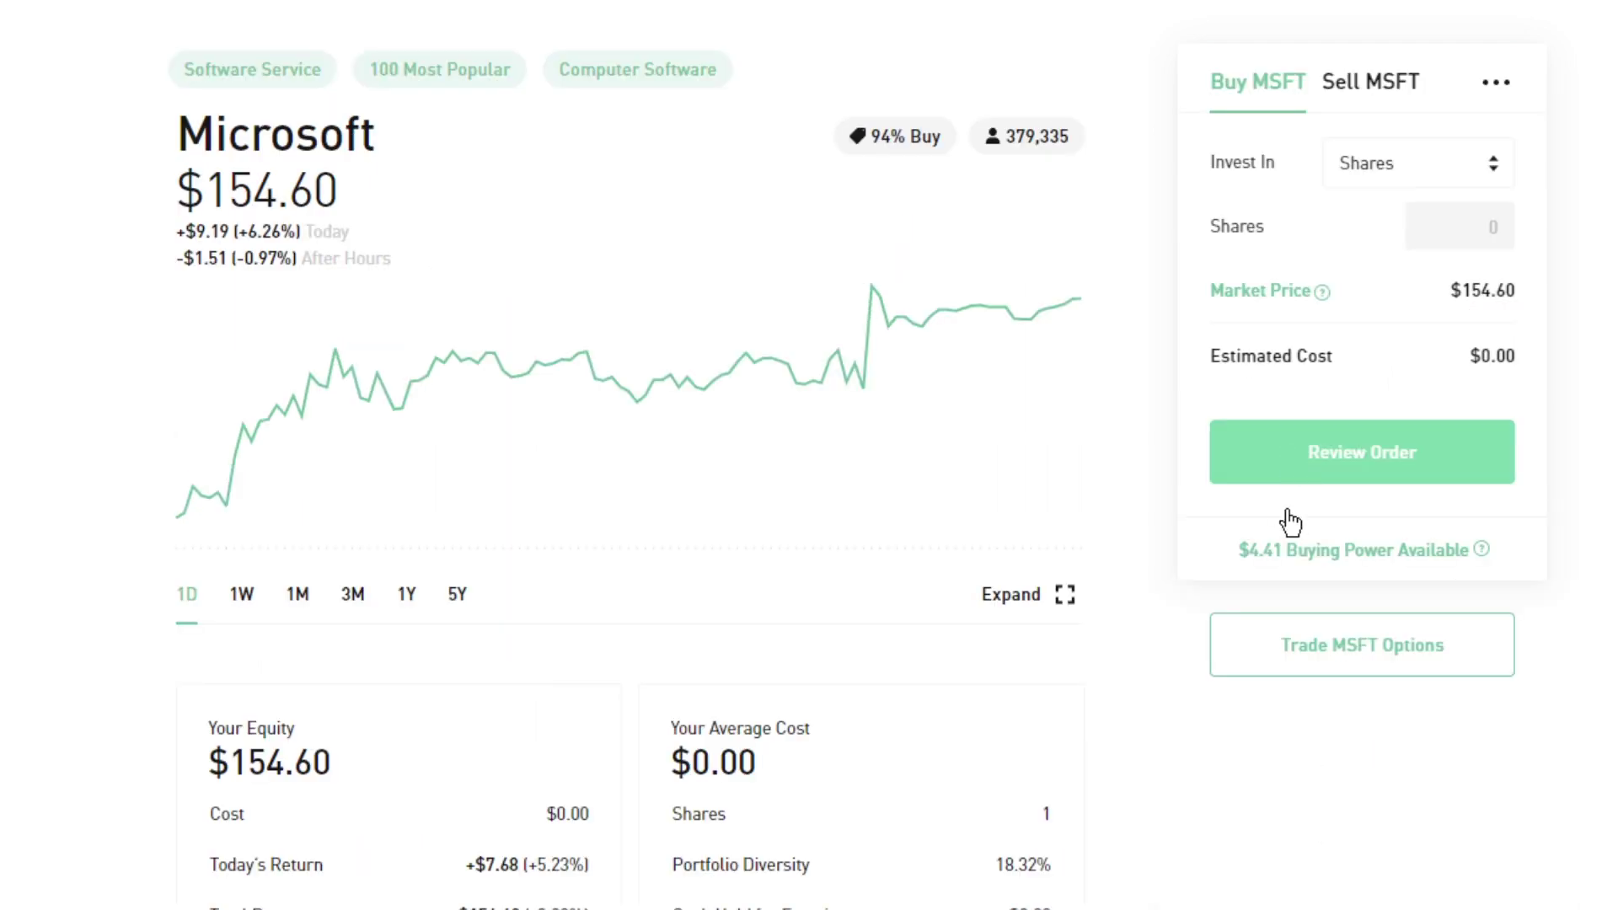
pyautogui.click(1040, 600)
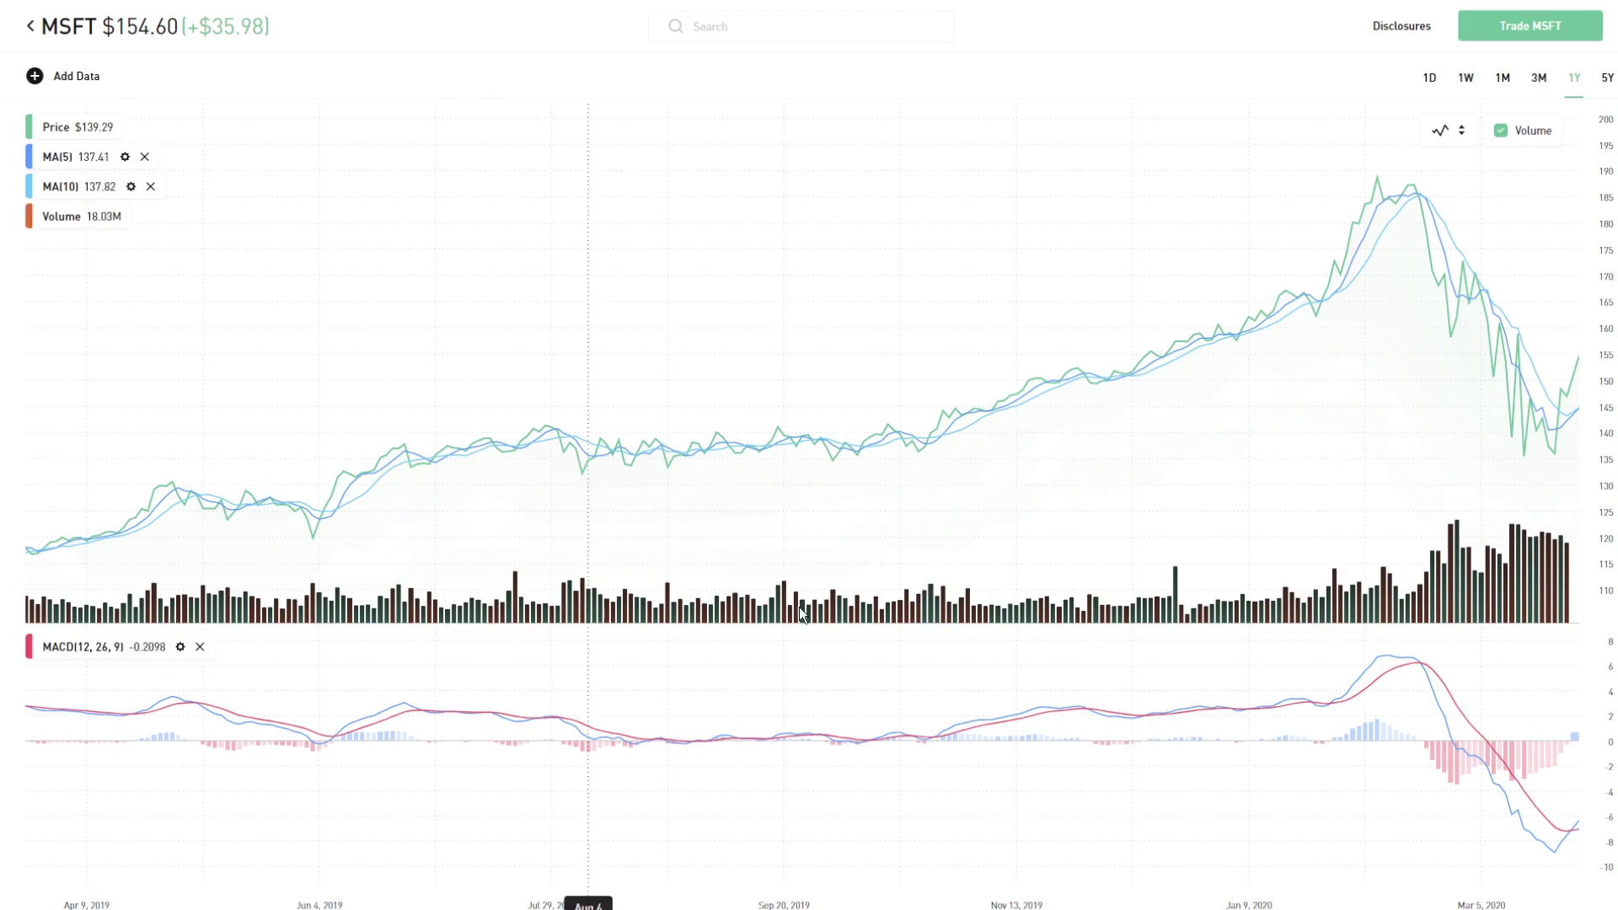
# Show Microsoft's last month of prices as candlesticks.
pyautogui.click(1504, 80)
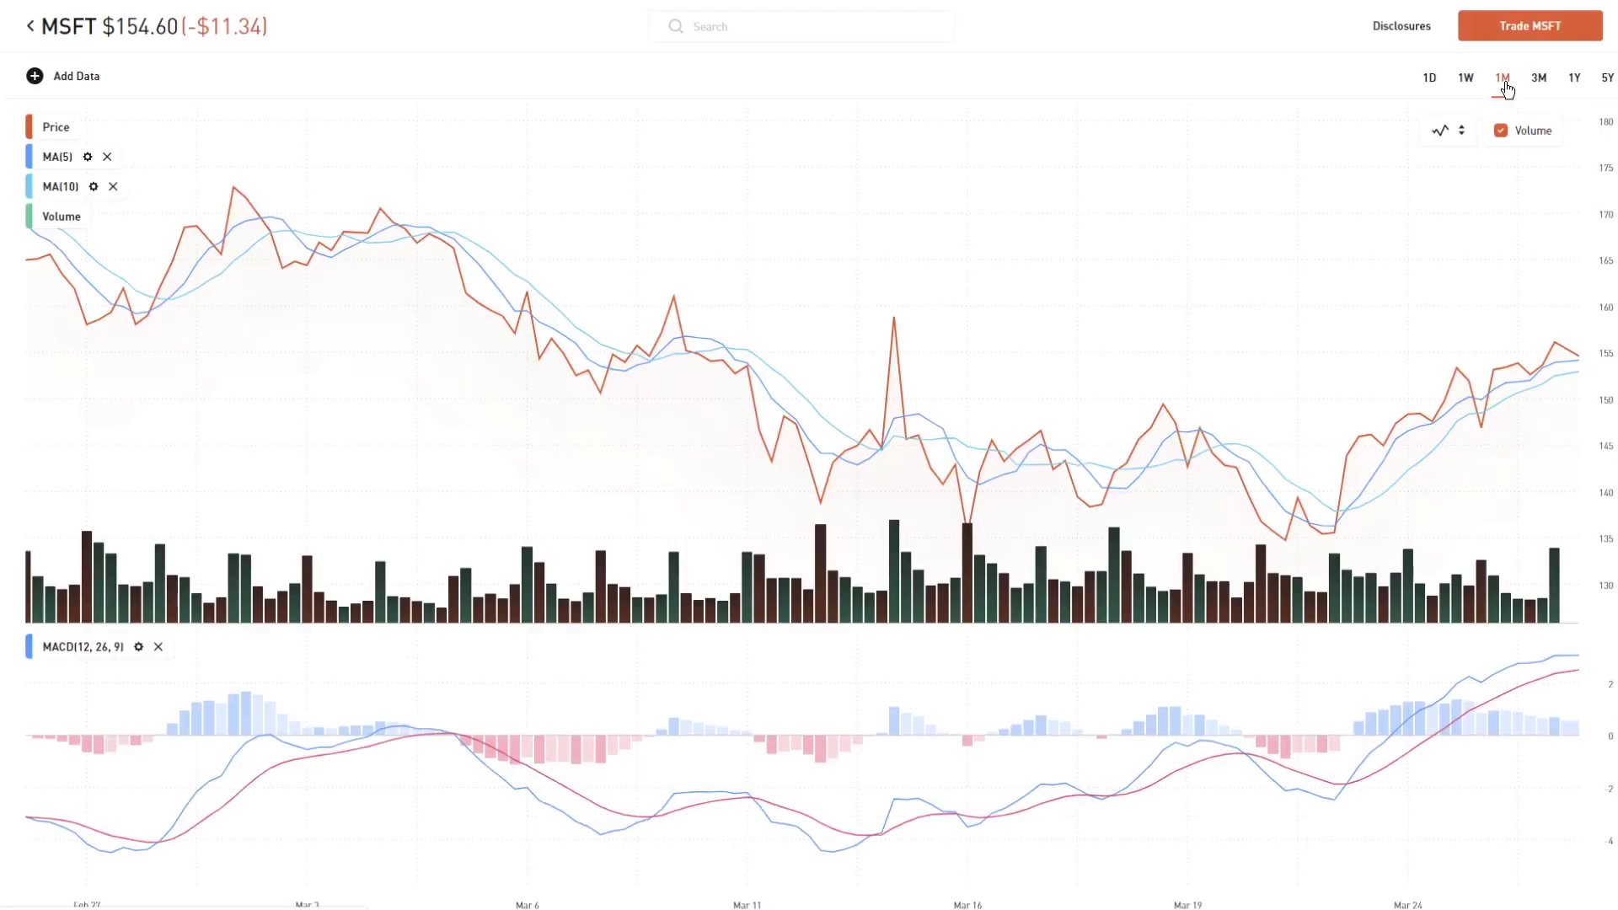
pyautogui.click(1460, 133)
pyautogui.click(1429, 198)
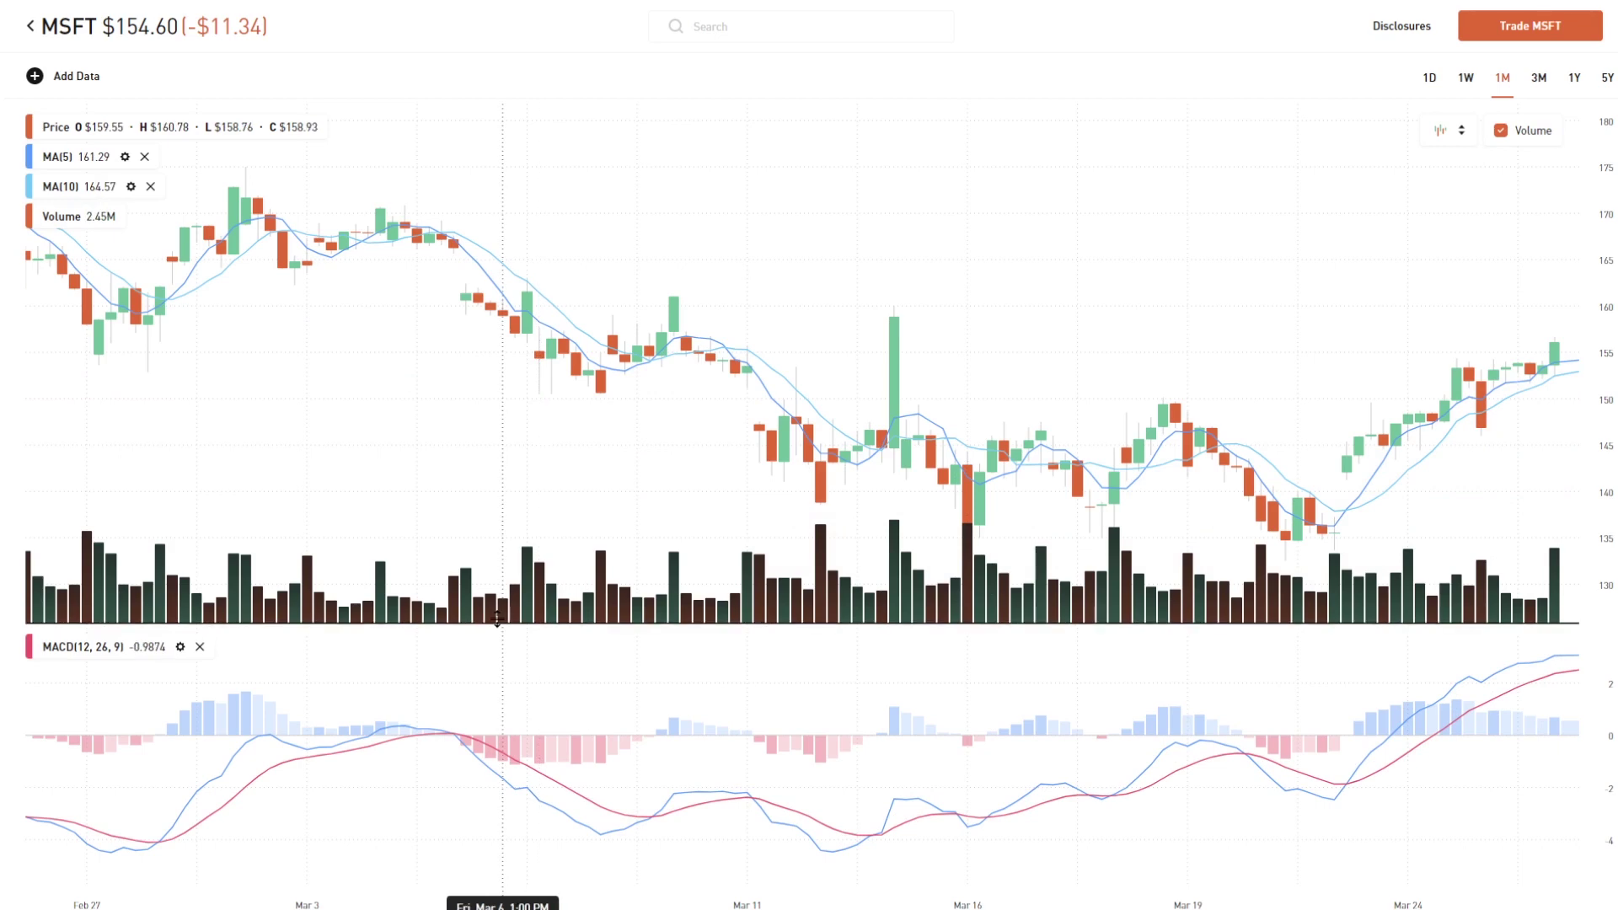
# Browse the Add Data indicator list, then toggle the volume bars off and back on.
pyautogui.click(84, 78)
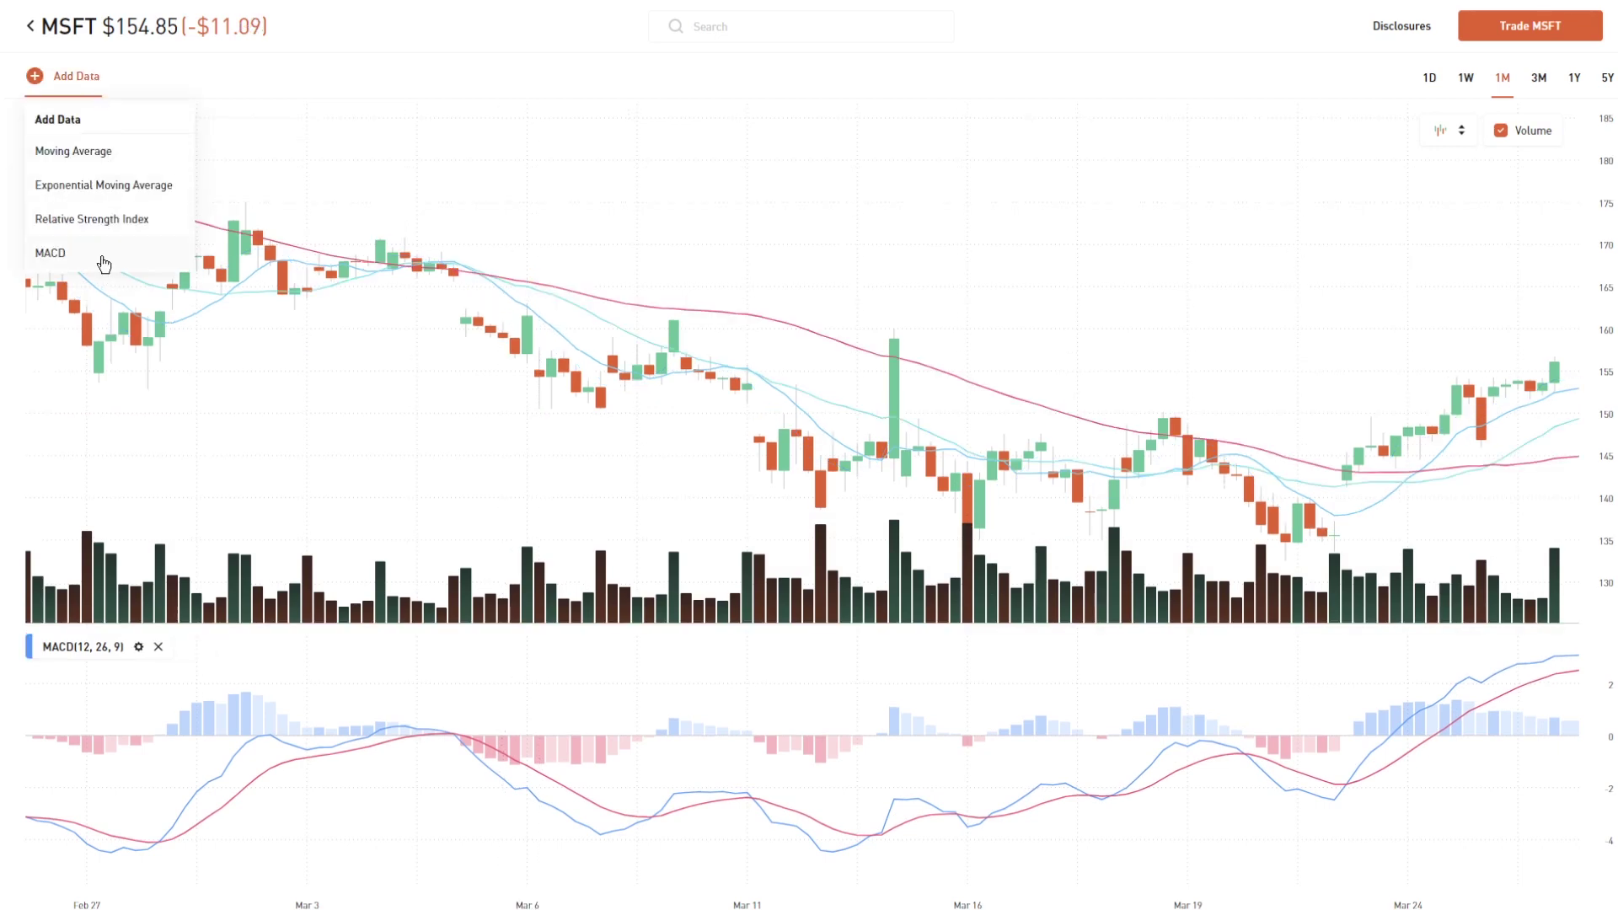
pyautogui.click(428, 125)
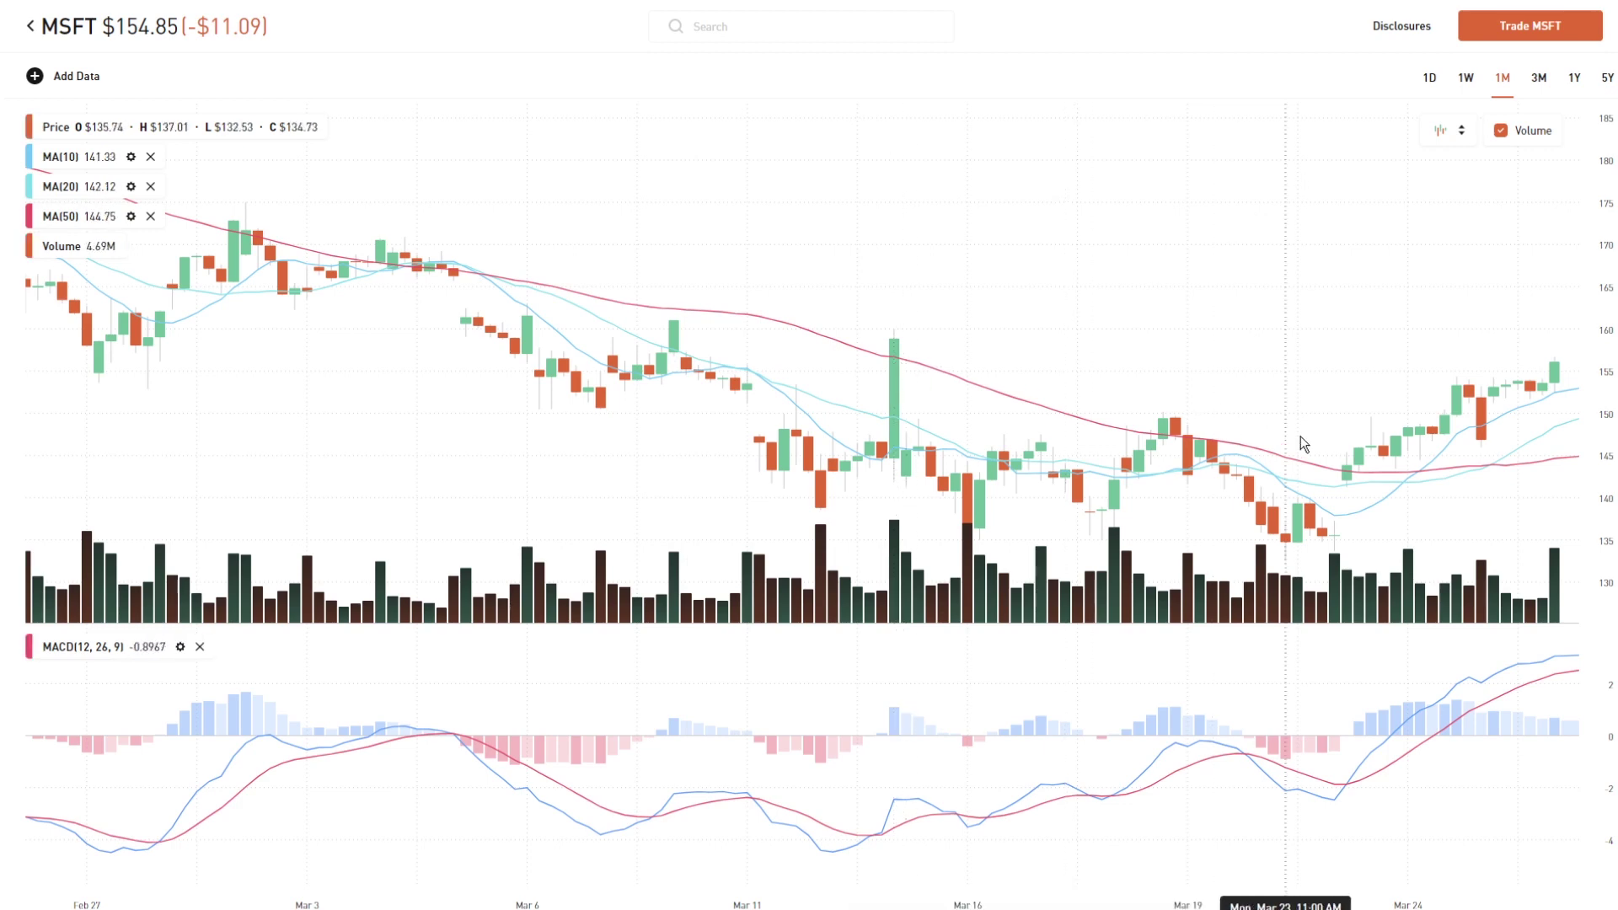
pyautogui.click(1502, 134)
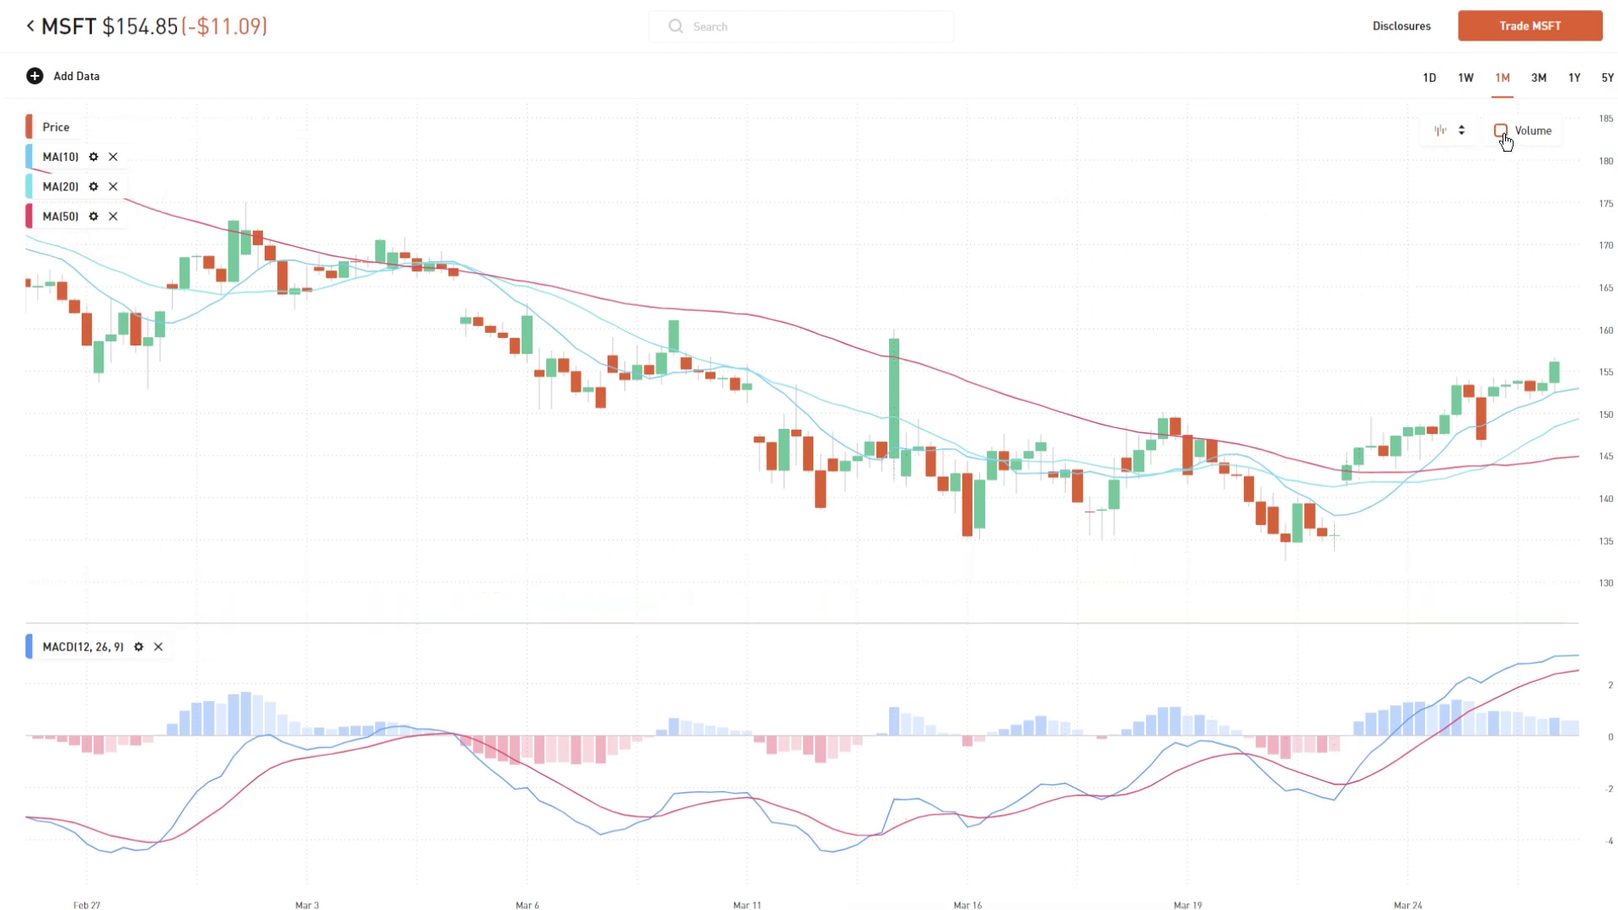
pyautogui.click(1504, 135)
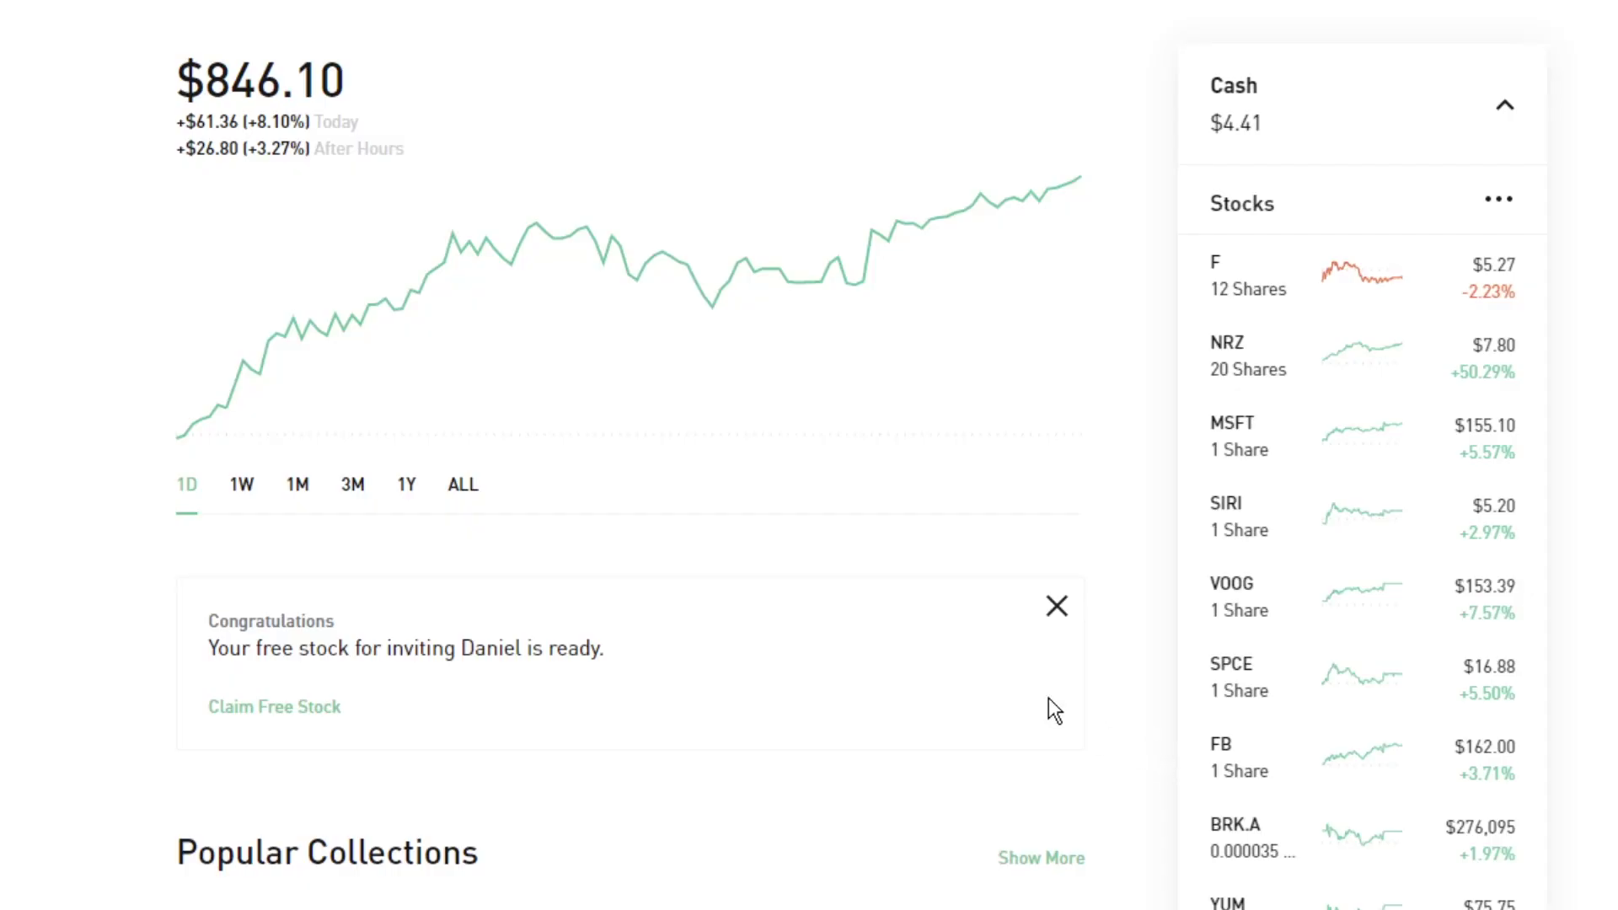
# Find Popular Collections on the home page and open 100 Most Popular.
pyautogui.scroll(-4, 1048, 711)
pyautogui.scroll(4, 1070, 348)
pyautogui.scroll(-6, 1036, 497)
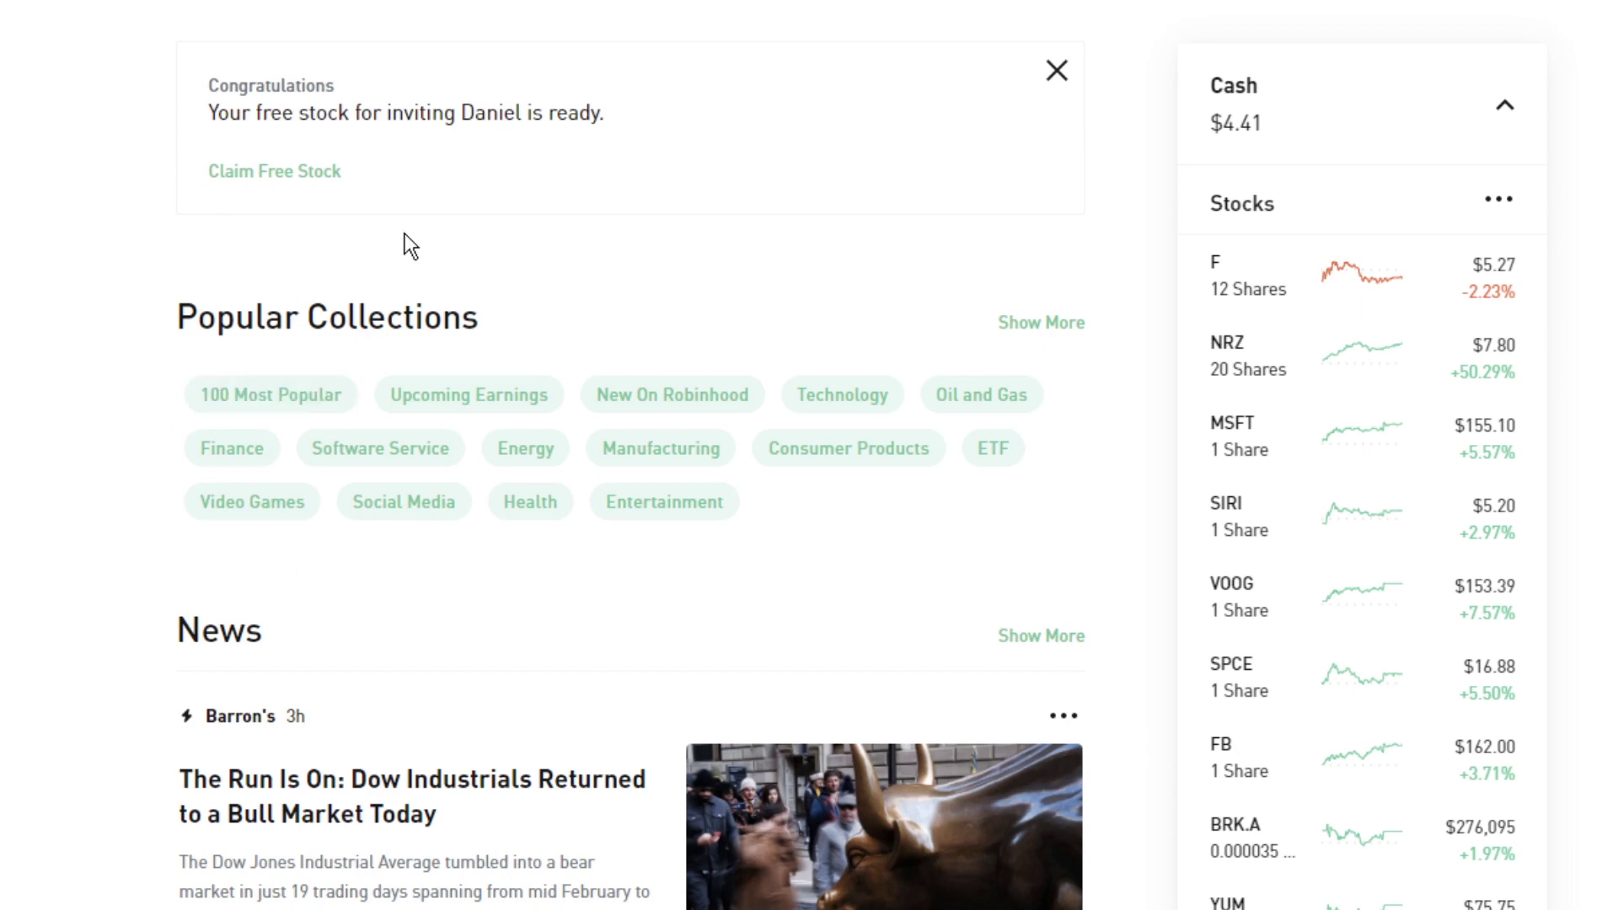
pyautogui.click(230, 407)
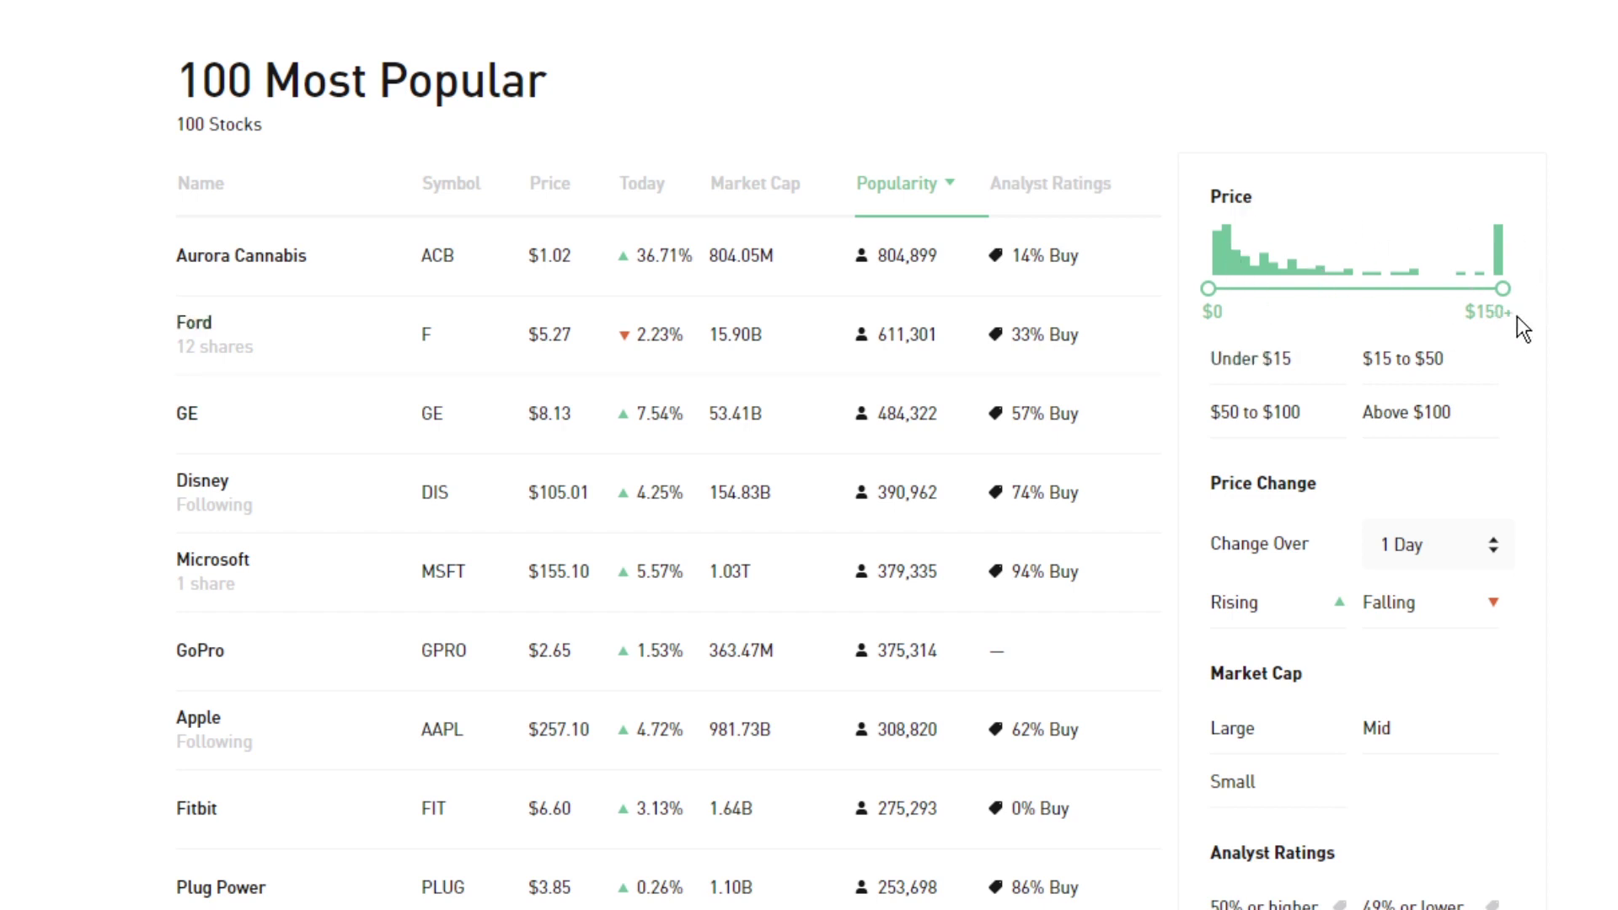
pyautogui.moveTo(1212, 291); pyautogui.dragTo(1151, 321)
pyautogui.click(1243, 364)
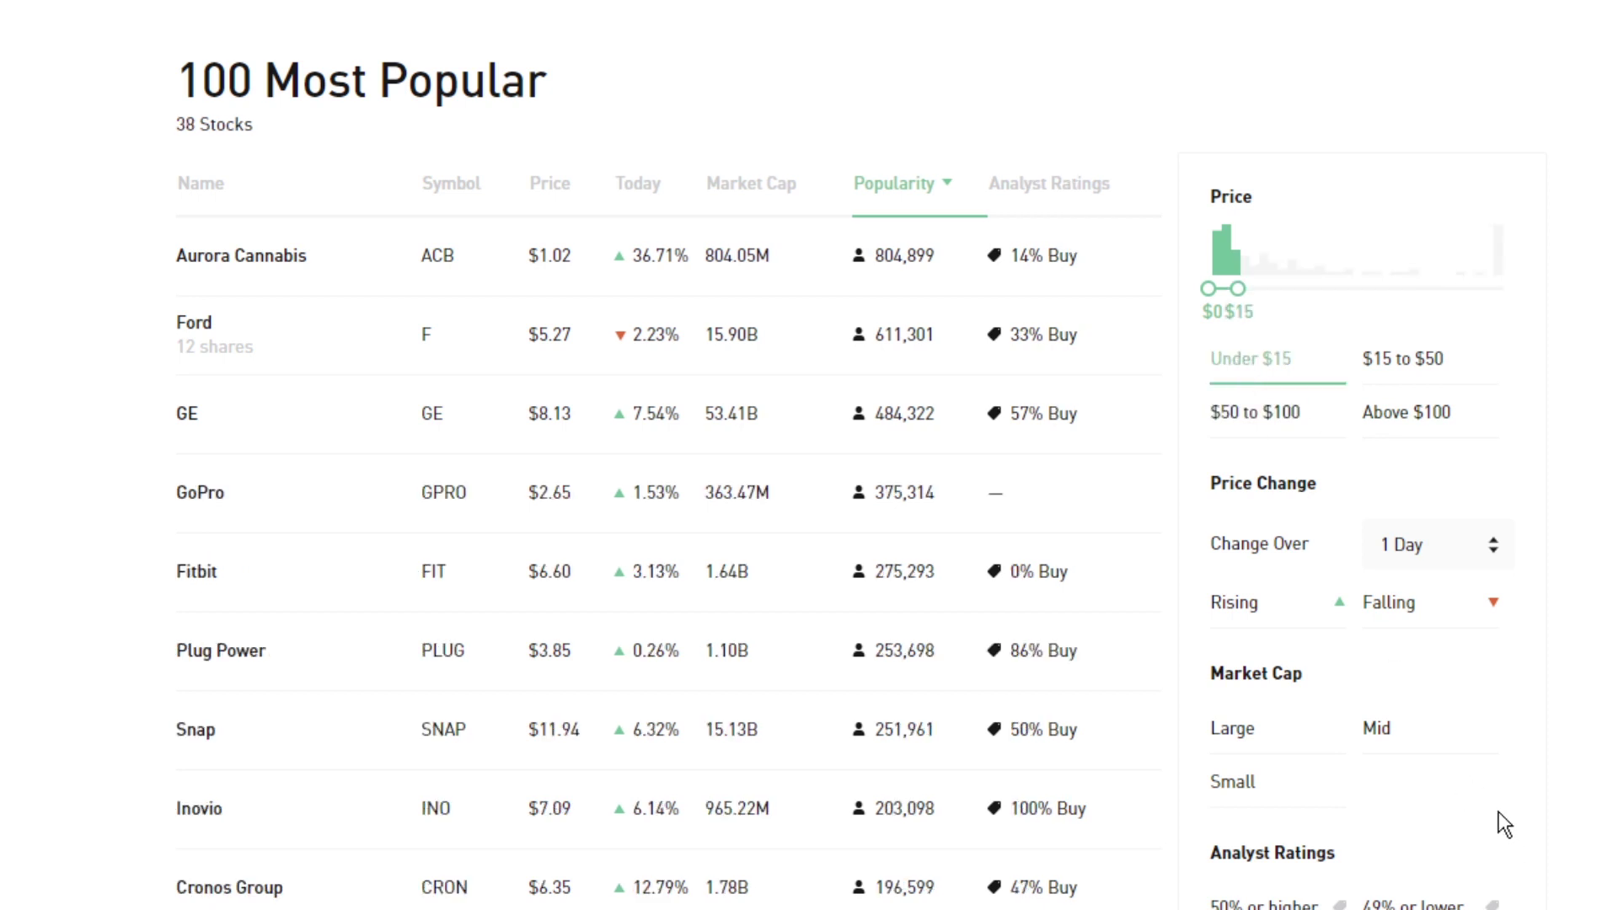
pyautogui.click(1458, 546)
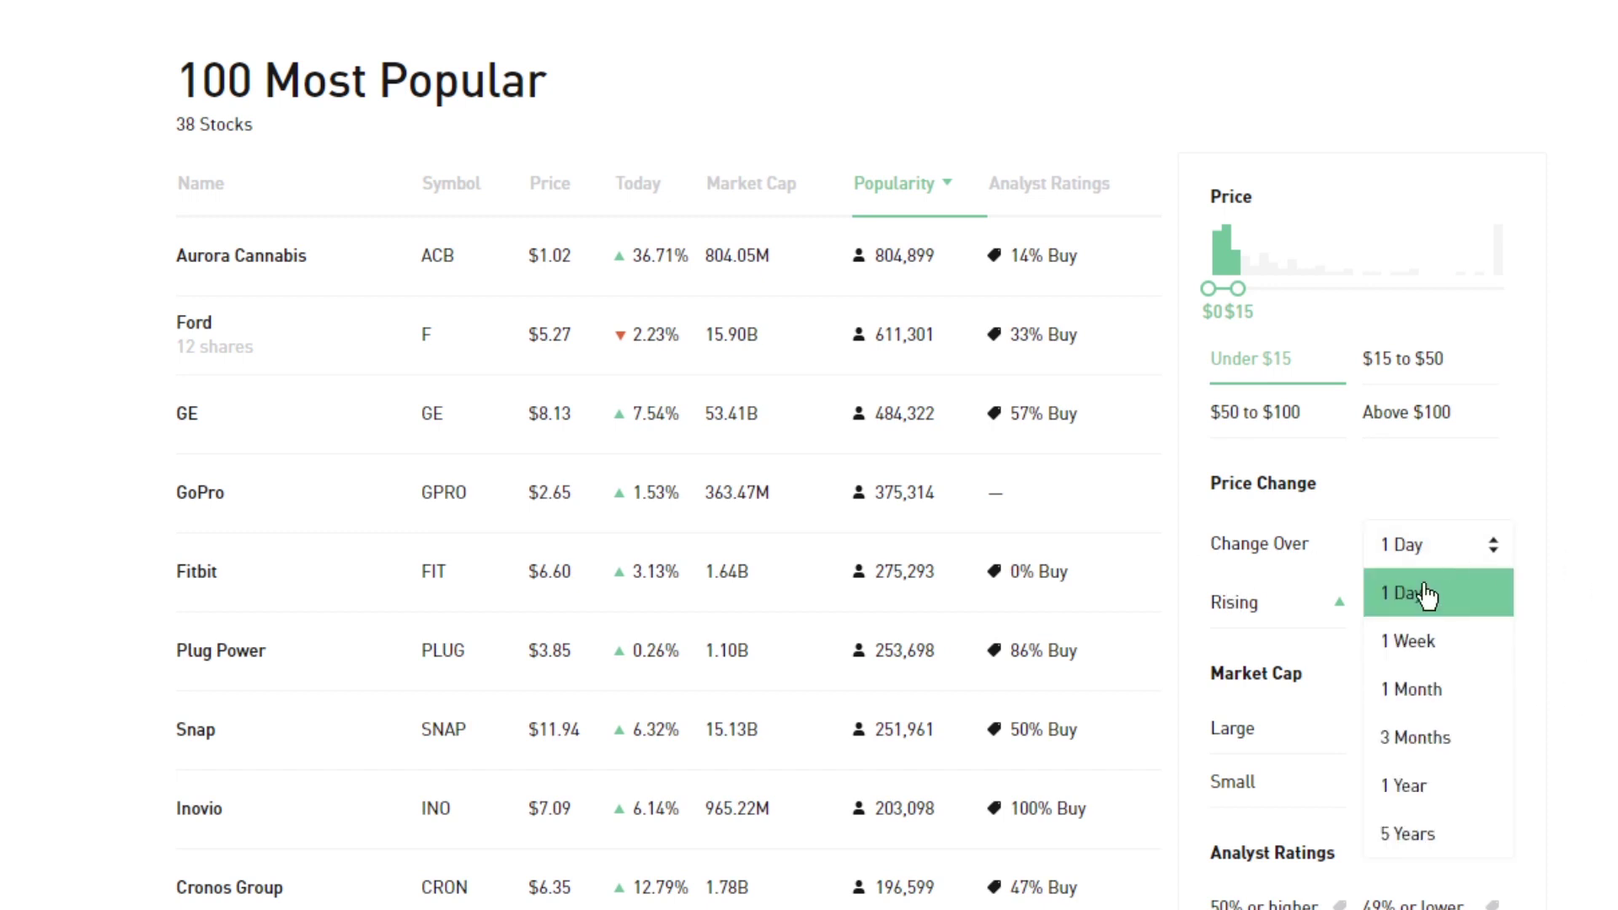
pyautogui.click(1599, 472)
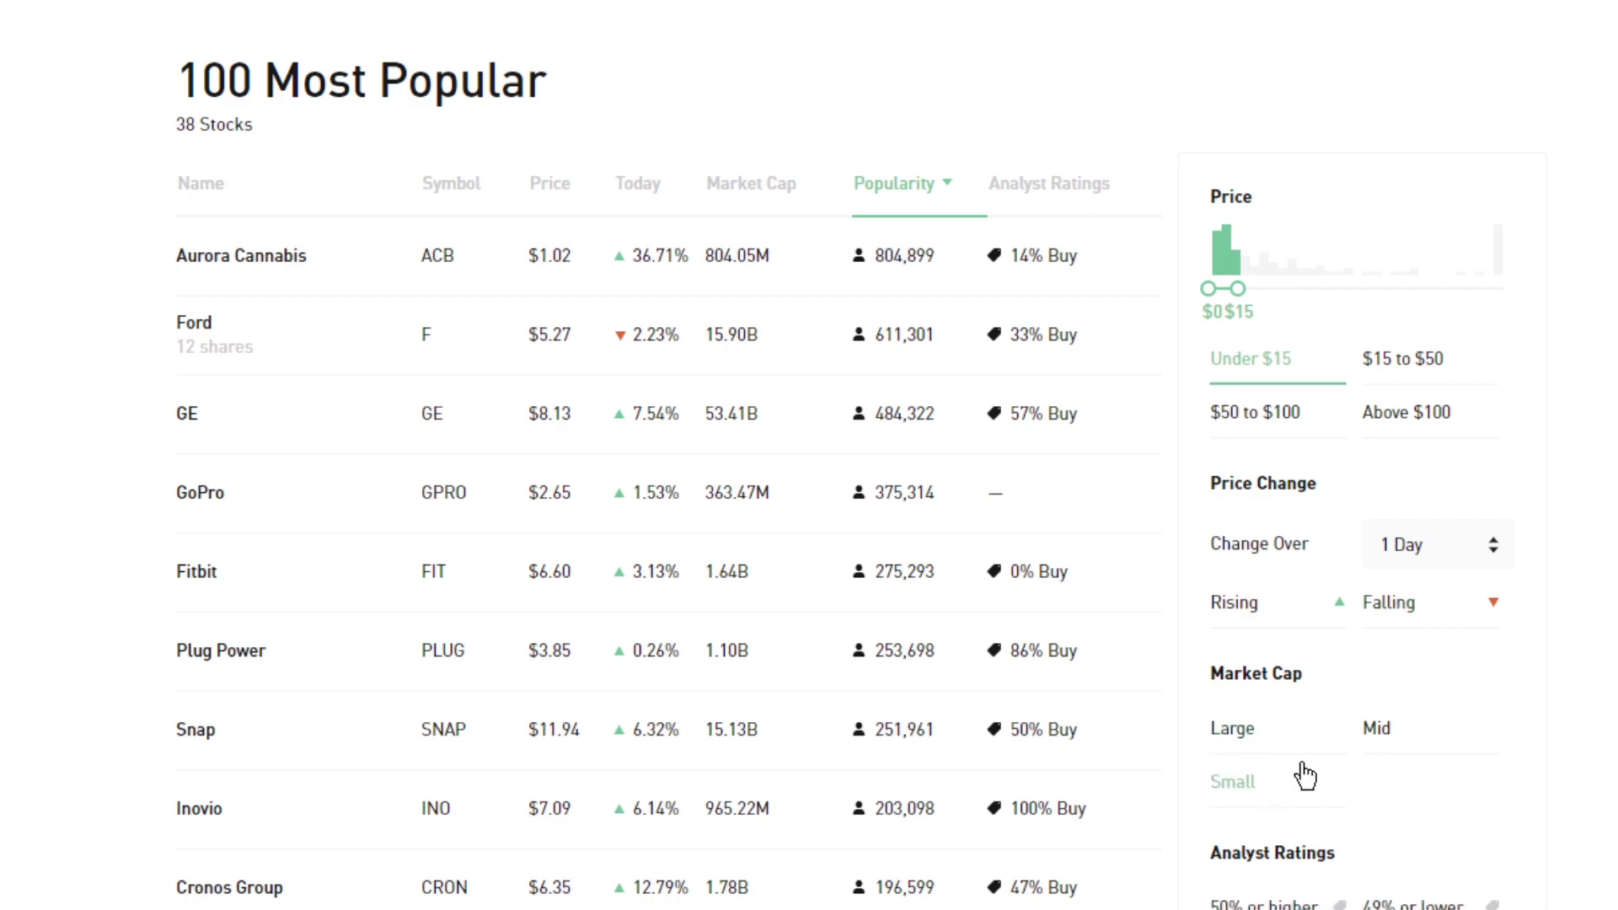
pyautogui.scroll(-2, 1307, 773)
pyautogui.scroll(2, 1312, 773)
# Filter to Rising stocks with 50% or higher buy ratings over 3 Months, leaving 4 stocks.
pyautogui.click(1230, 616)
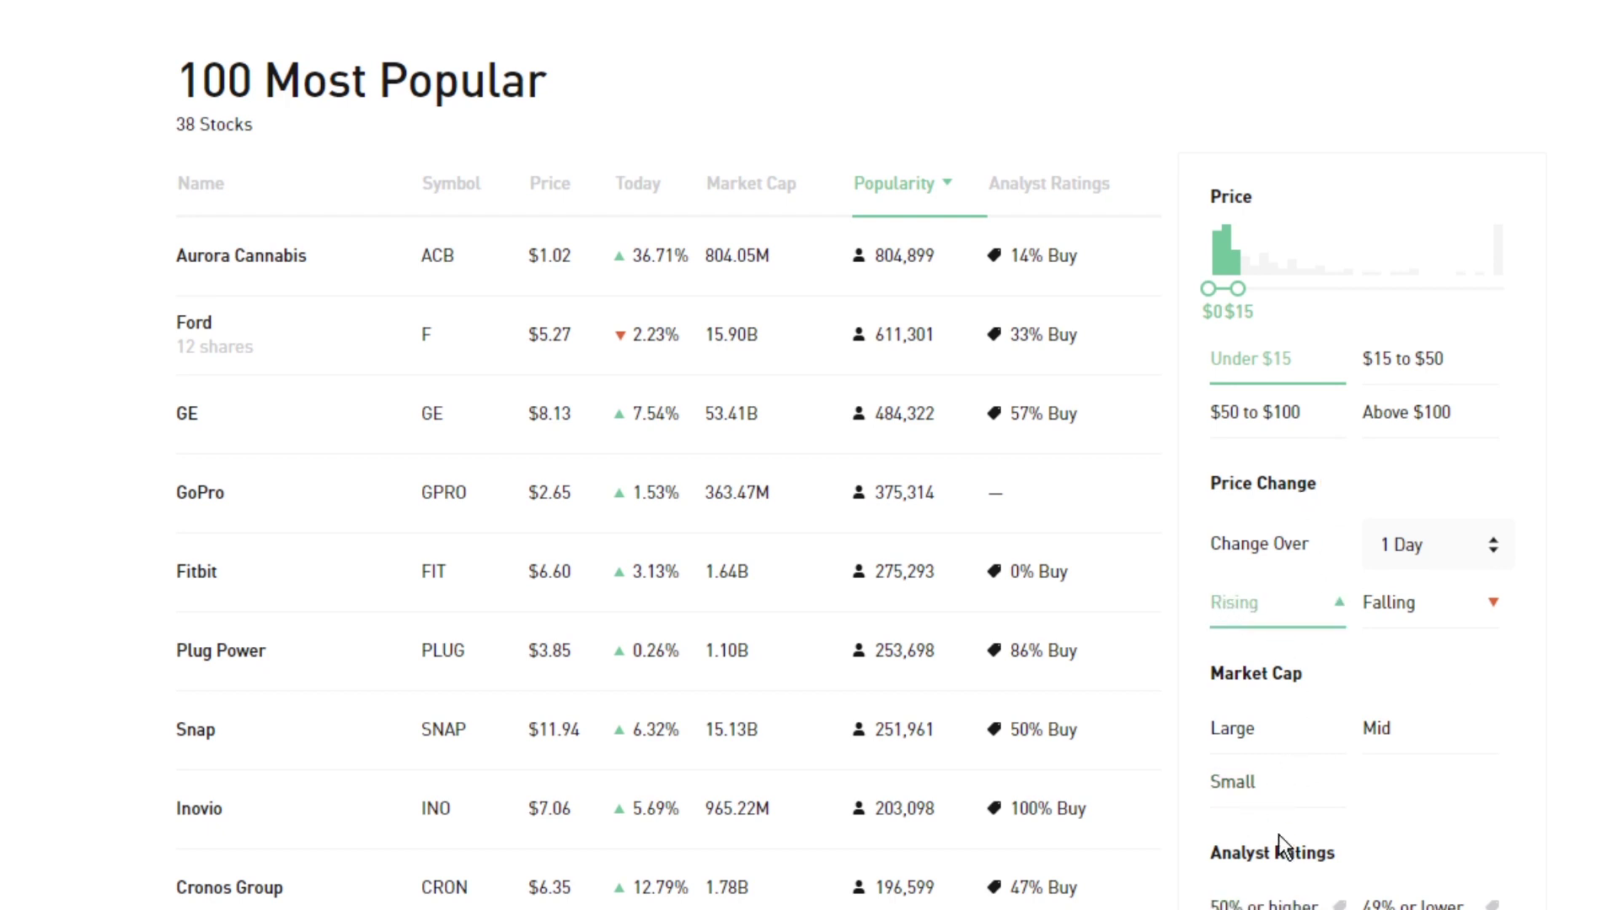
pyautogui.click(1319, 905)
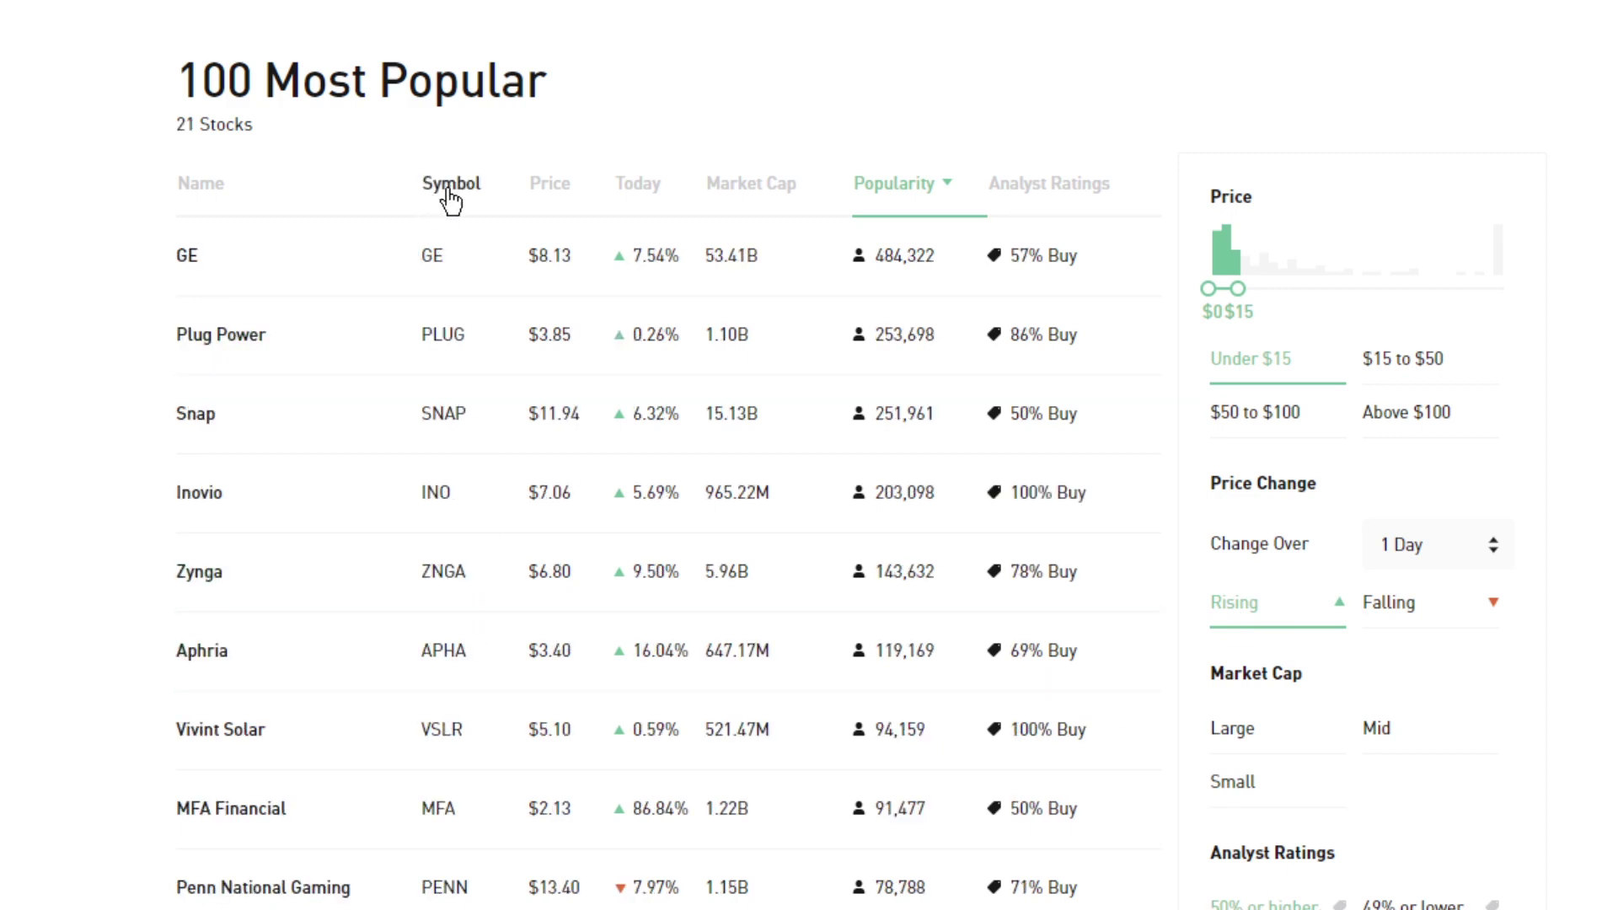
pyautogui.scroll(-7, 687, 691)
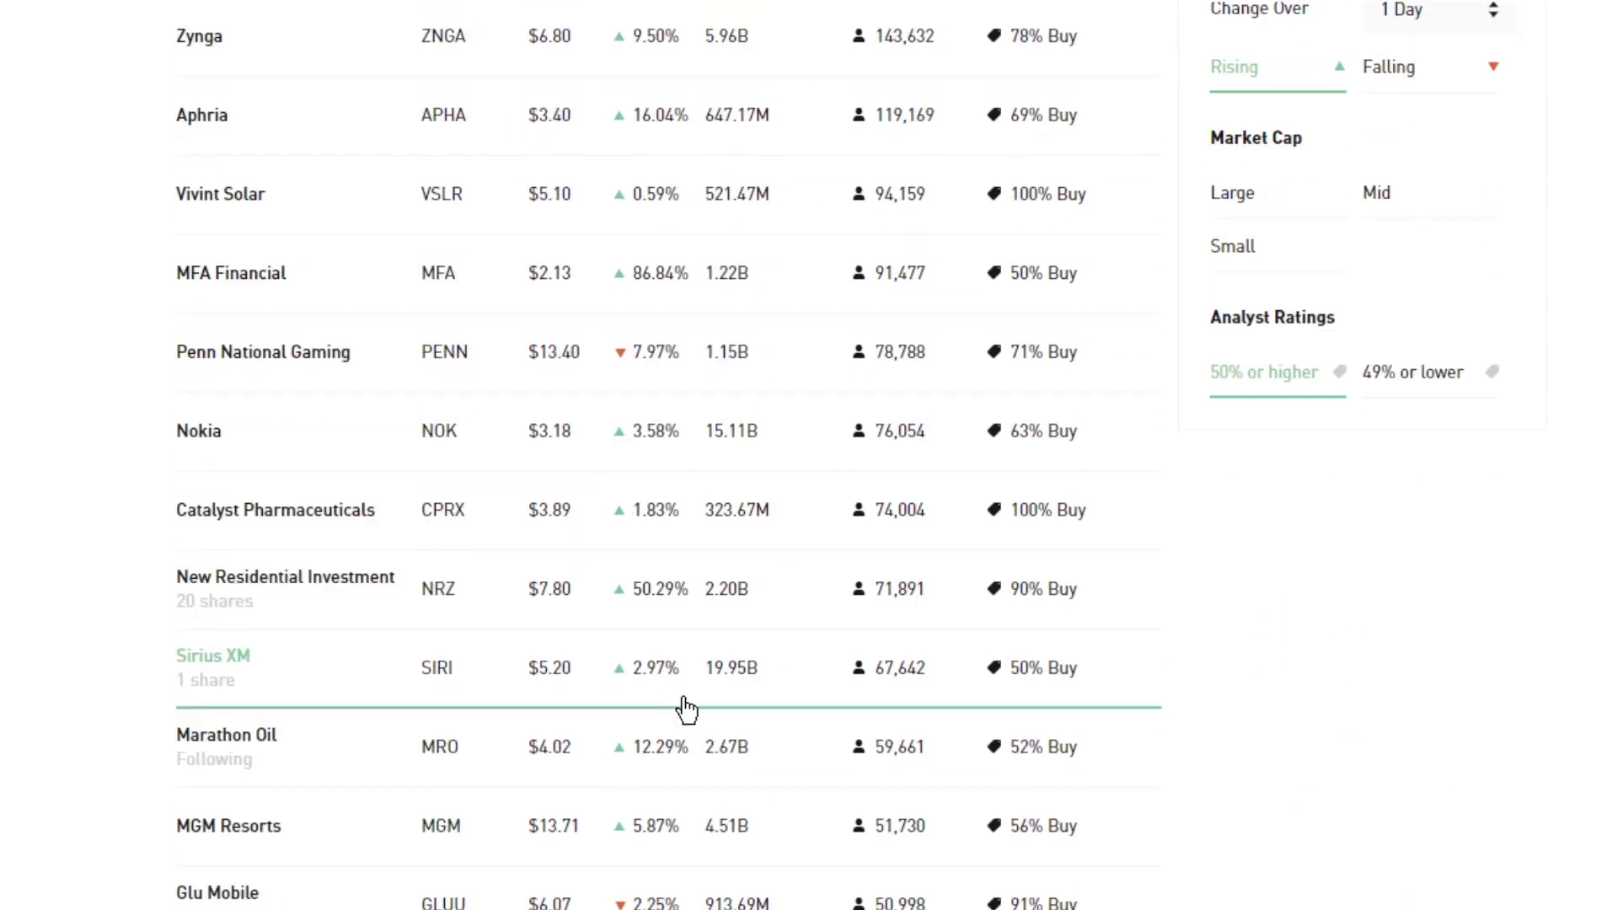
pyautogui.scroll(7, 686, 708)
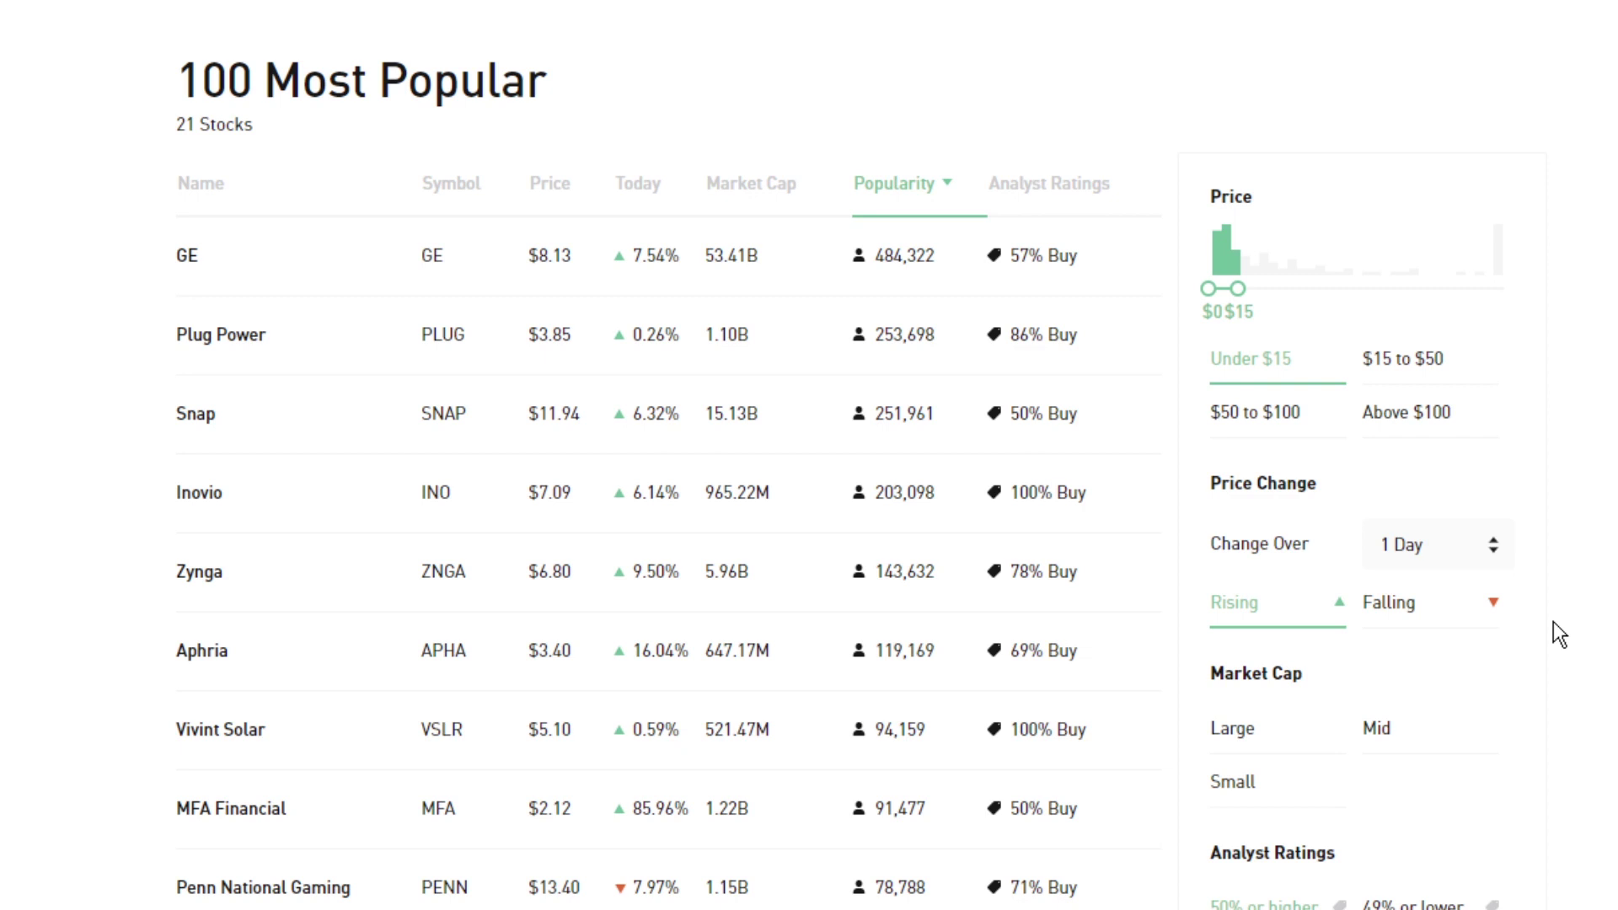
pyautogui.click(1473, 556)
pyautogui.click(1447, 742)
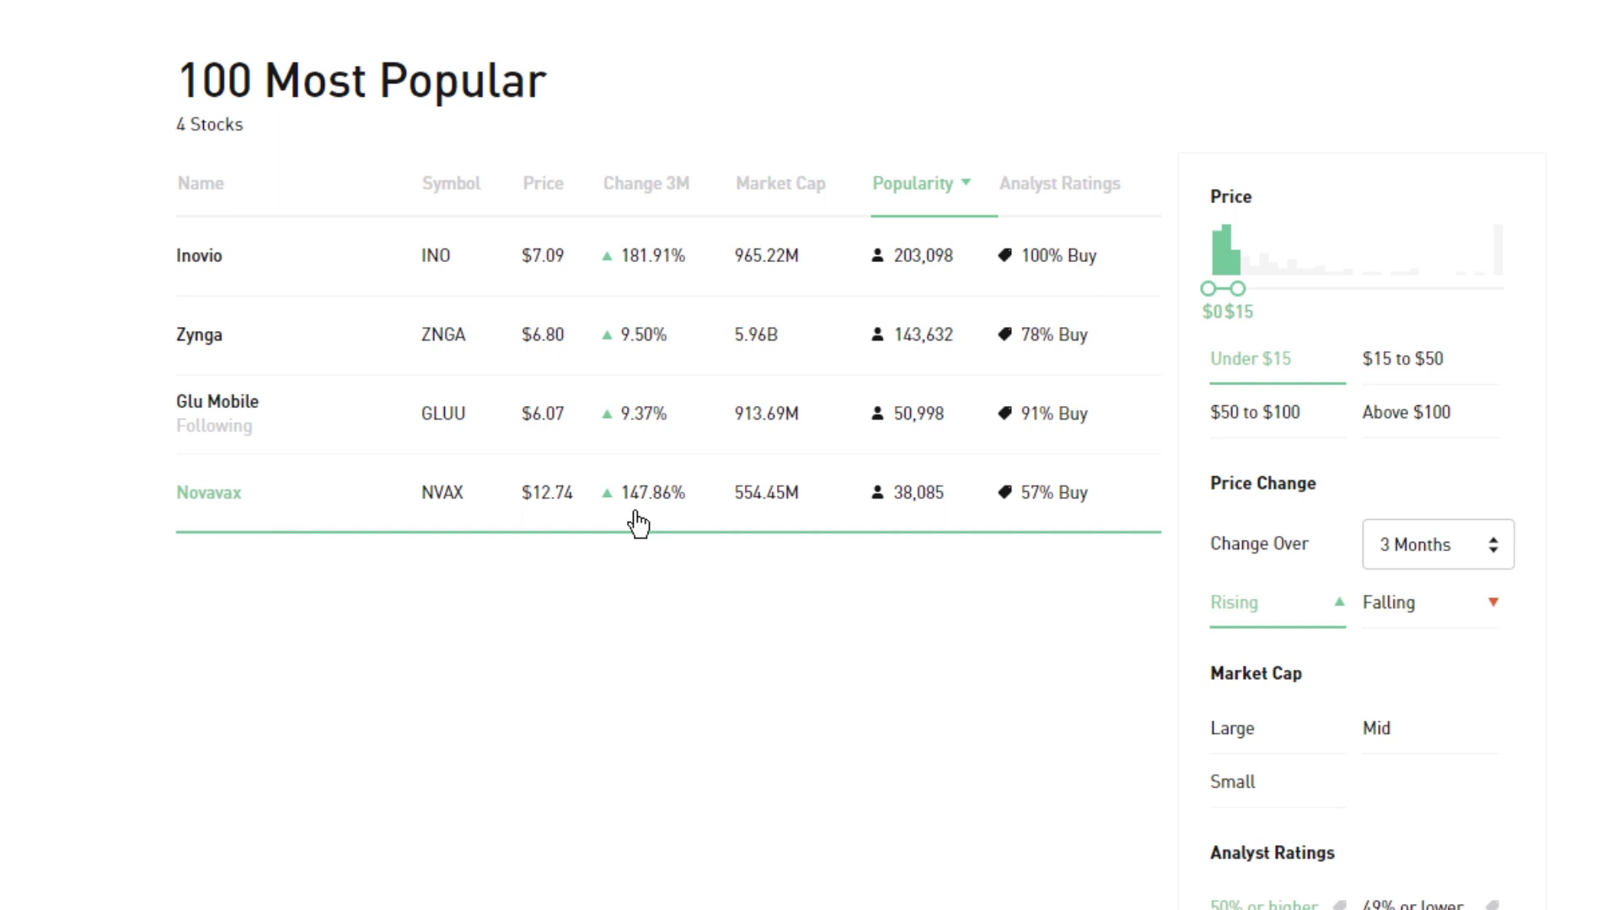
# Open the Novavax page and view its one-week and one-month price charts.
pyautogui.click(216, 507)
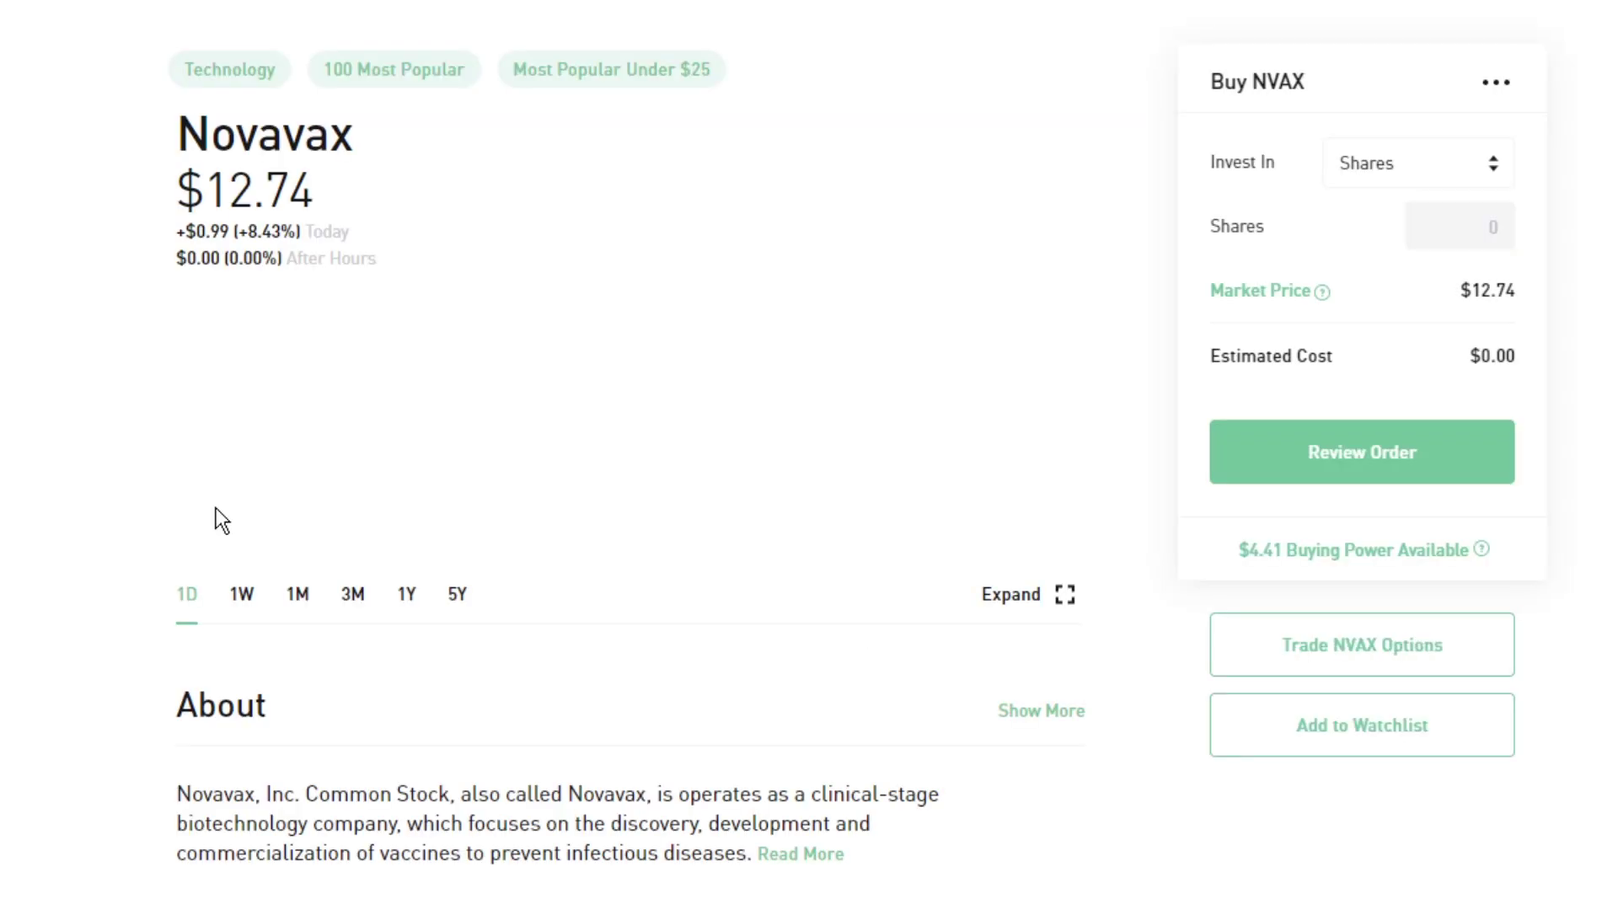
pyautogui.click(257, 596)
pyautogui.click(299, 597)
pyautogui.scroll(-3, 428, 633)
pyautogui.scroll(-3, 430, 641)
pyautogui.scroll(6, 388, 624)
# Set Novavax's chart to 3 months ($12.74, up 220.10%) and scroll through the page.
pyautogui.click(354, 594)
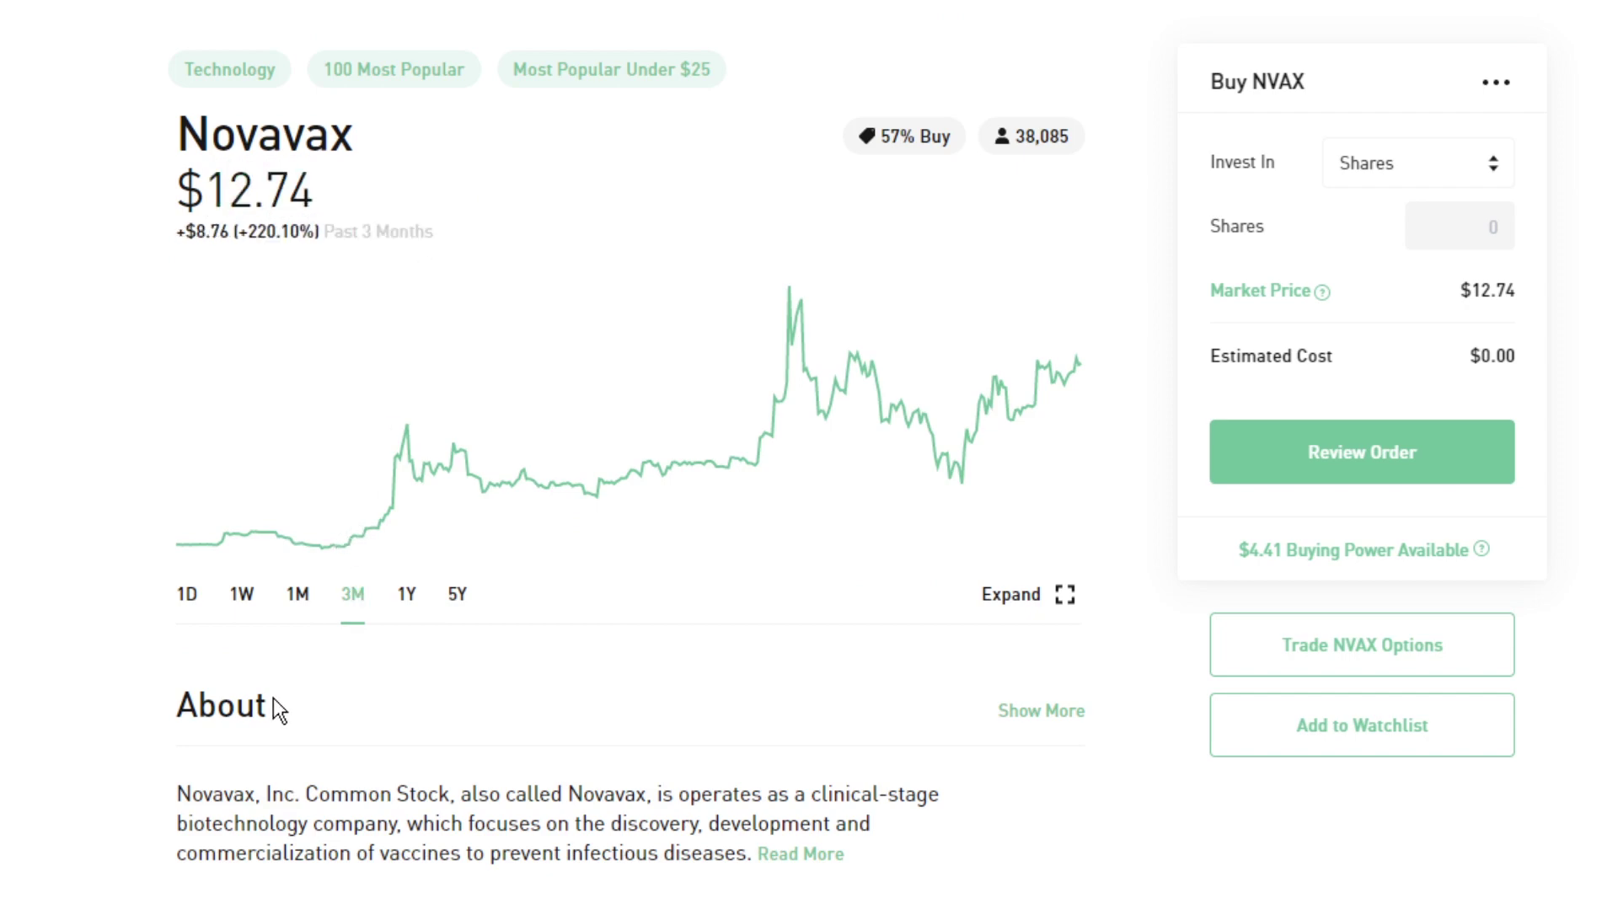
pyautogui.scroll(-8, 502, 708)
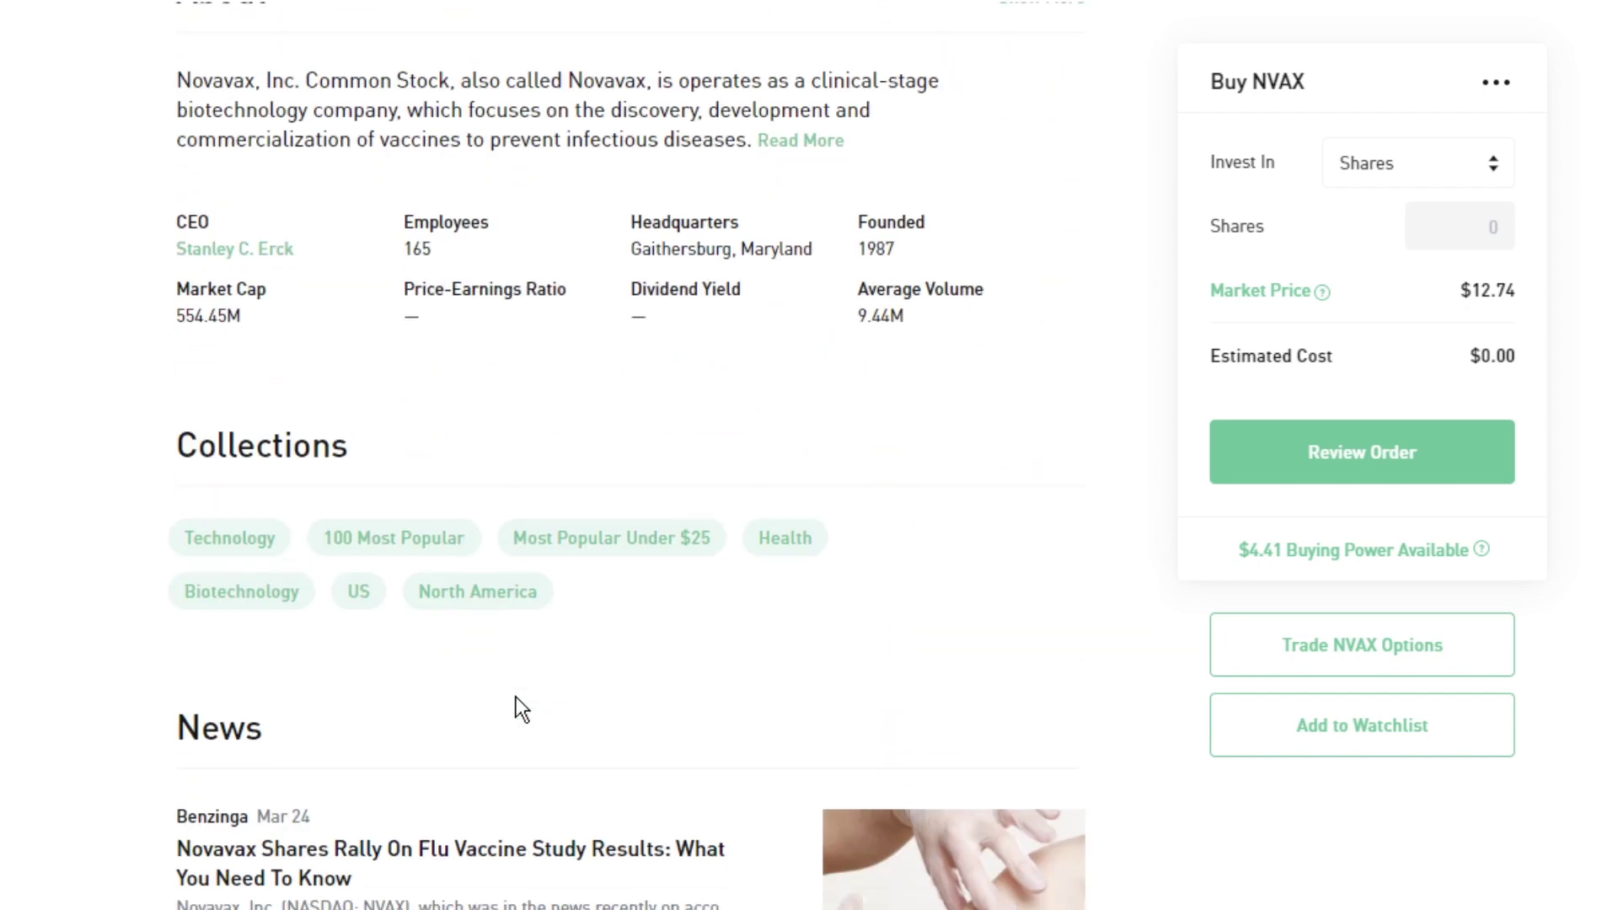
pyautogui.scroll(-2, 705, 783)
pyautogui.scroll(-10, 704, 783)
pyautogui.scroll(8, 704, 785)
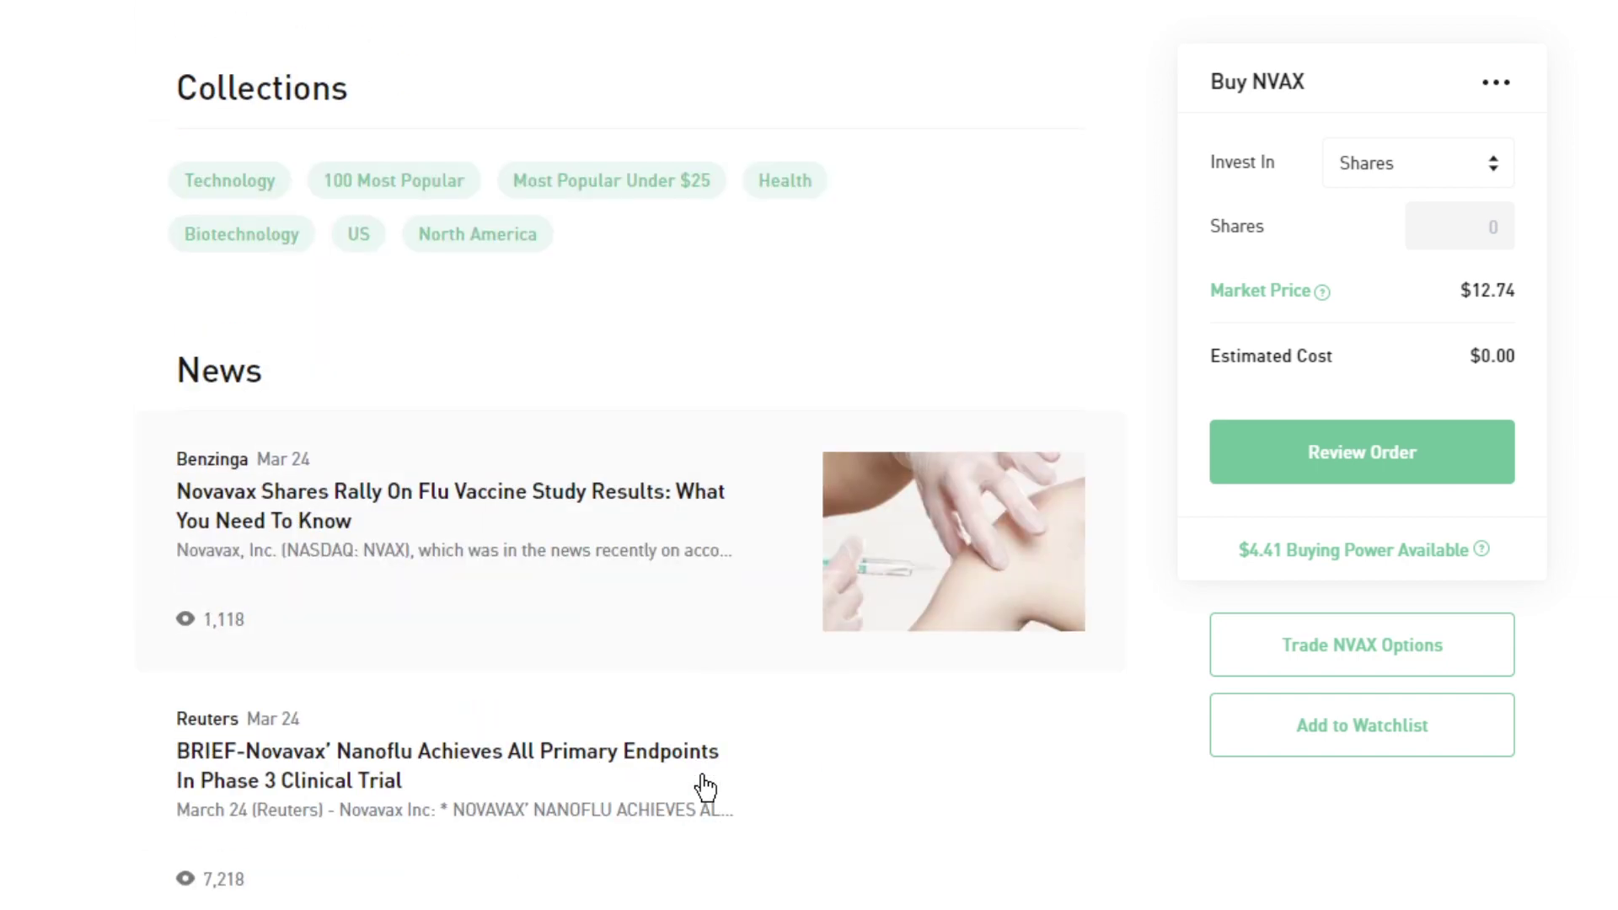
pyautogui.scroll(8, 704, 786)
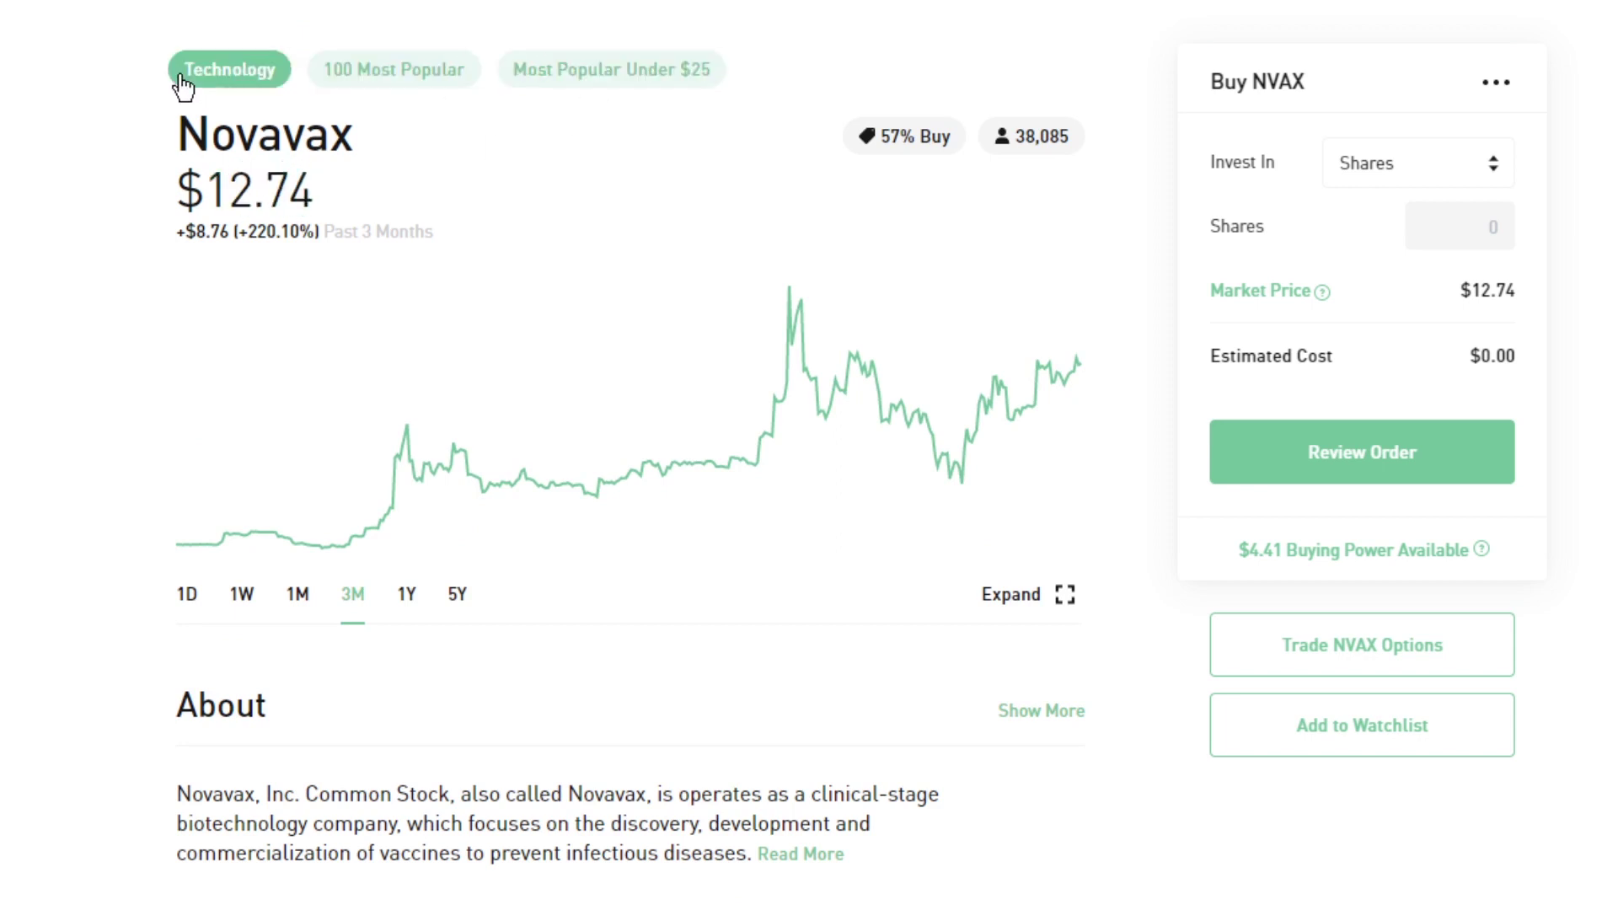
# Open the Technology collection and filter it to $15–$50 stocks falling over 1 Year.
pyautogui.click(219, 73)
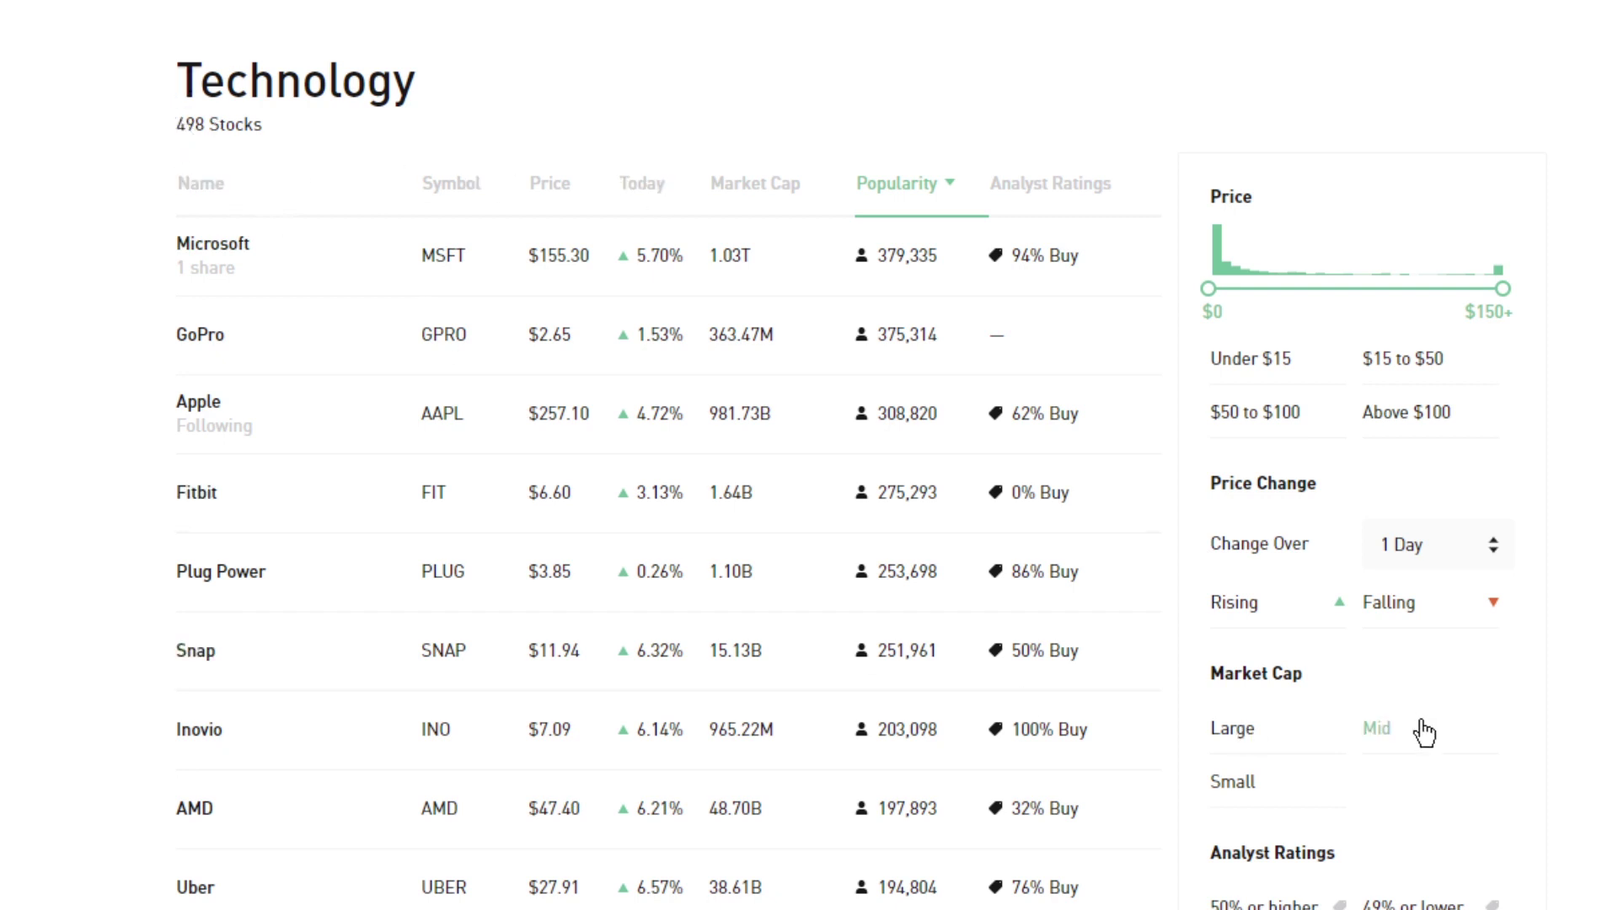
pyautogui.click(1253, 359)
pyautogui.click(1388, 357)
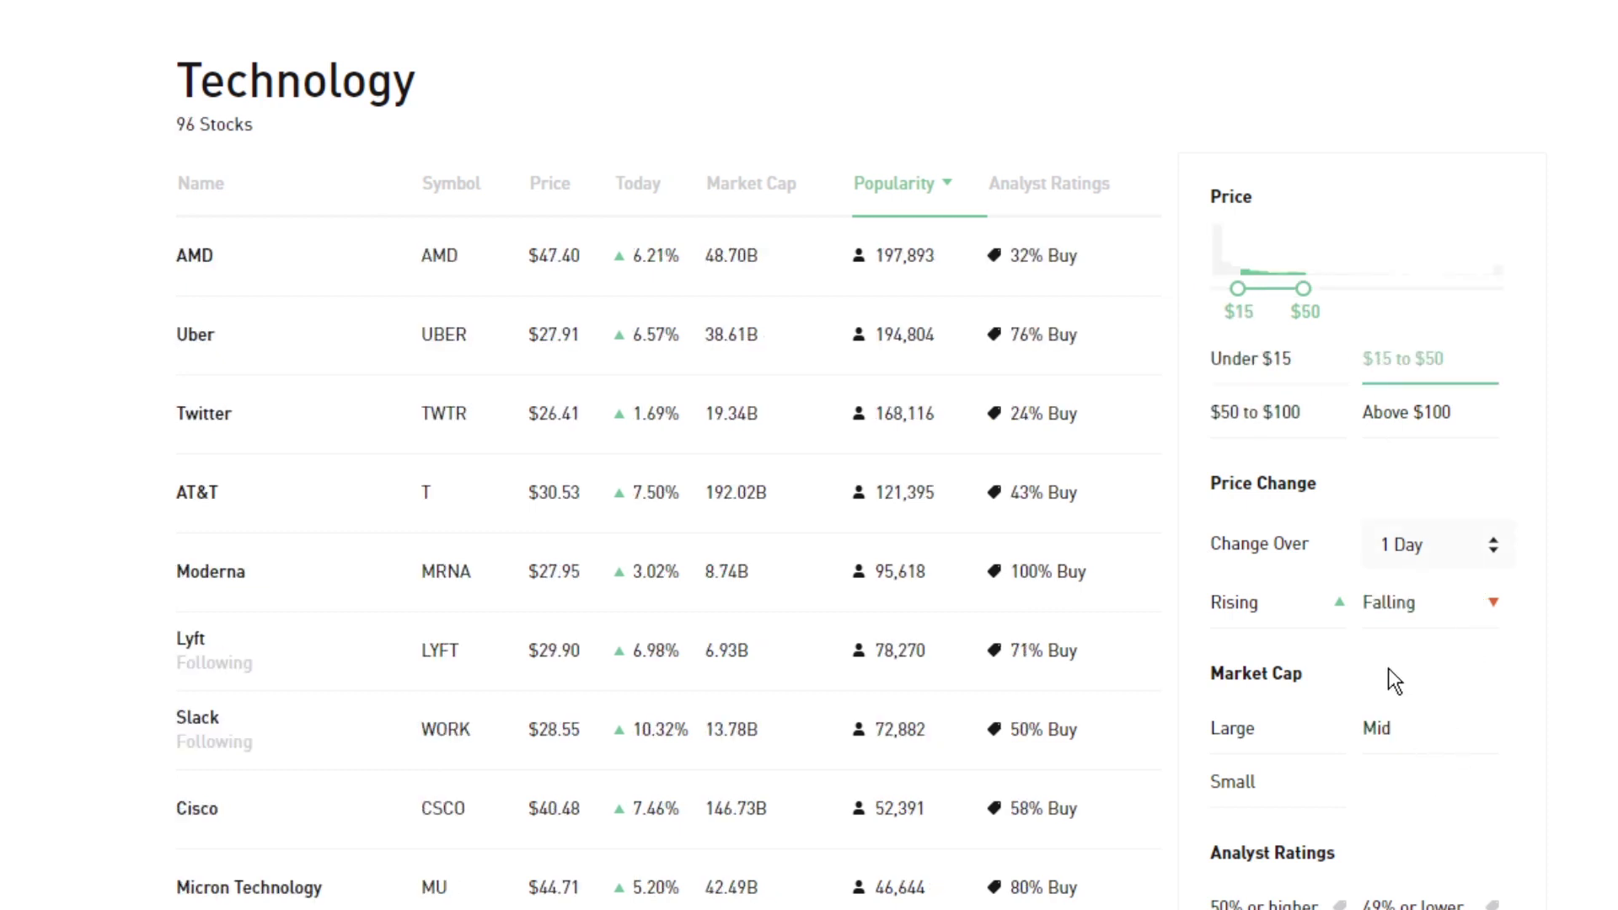
pyautogui.click(1456, 549)
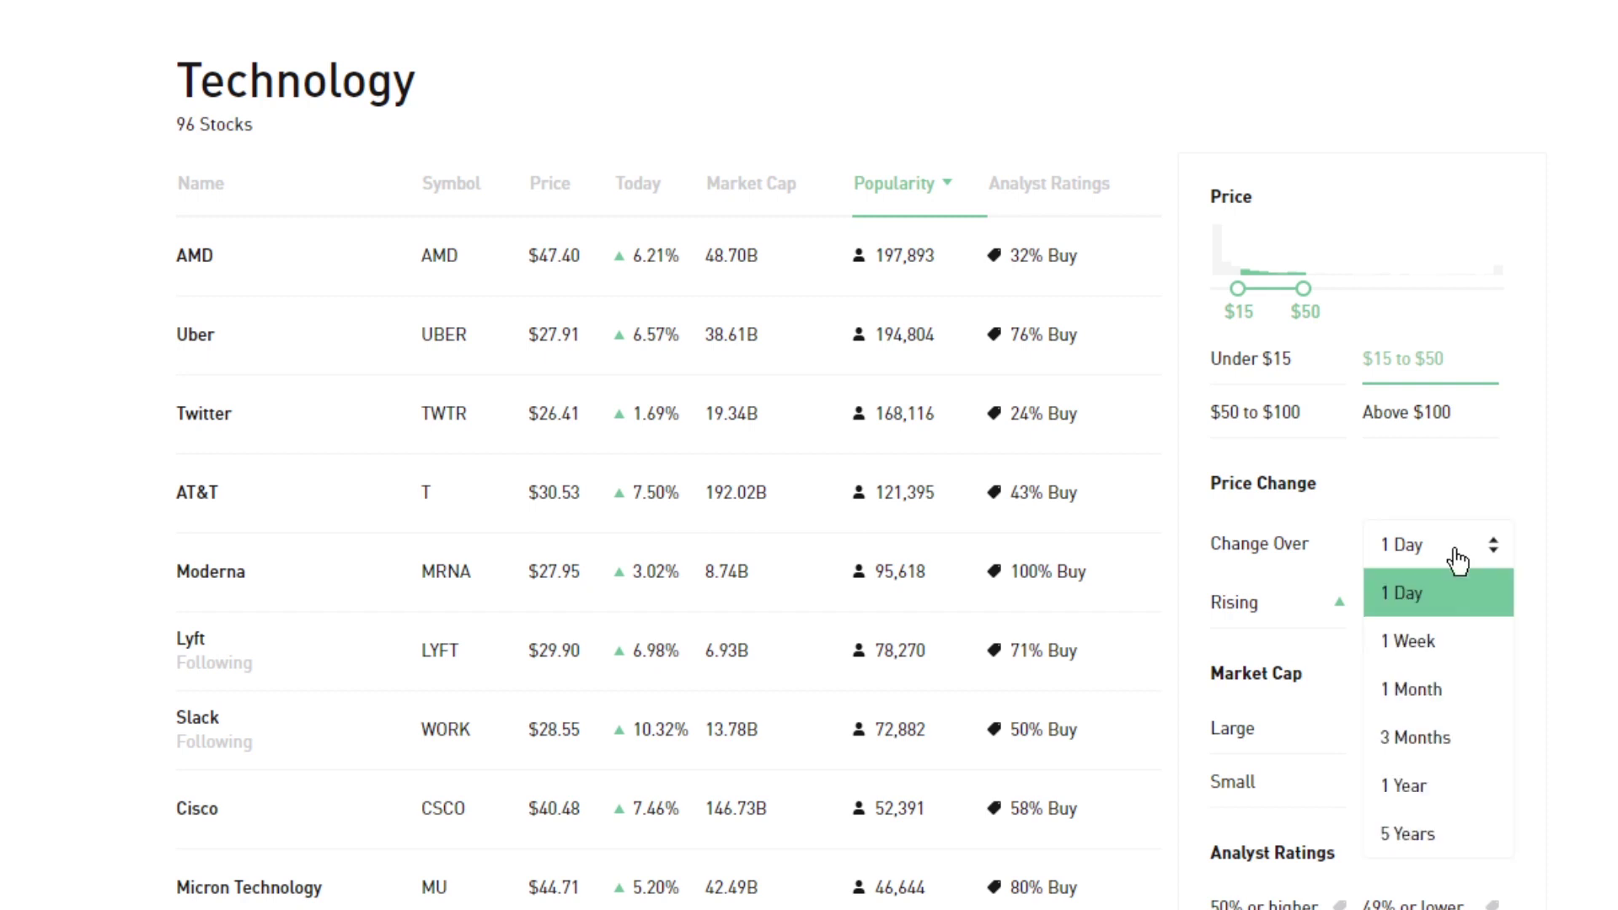
pyautogui.click(1457, 800)
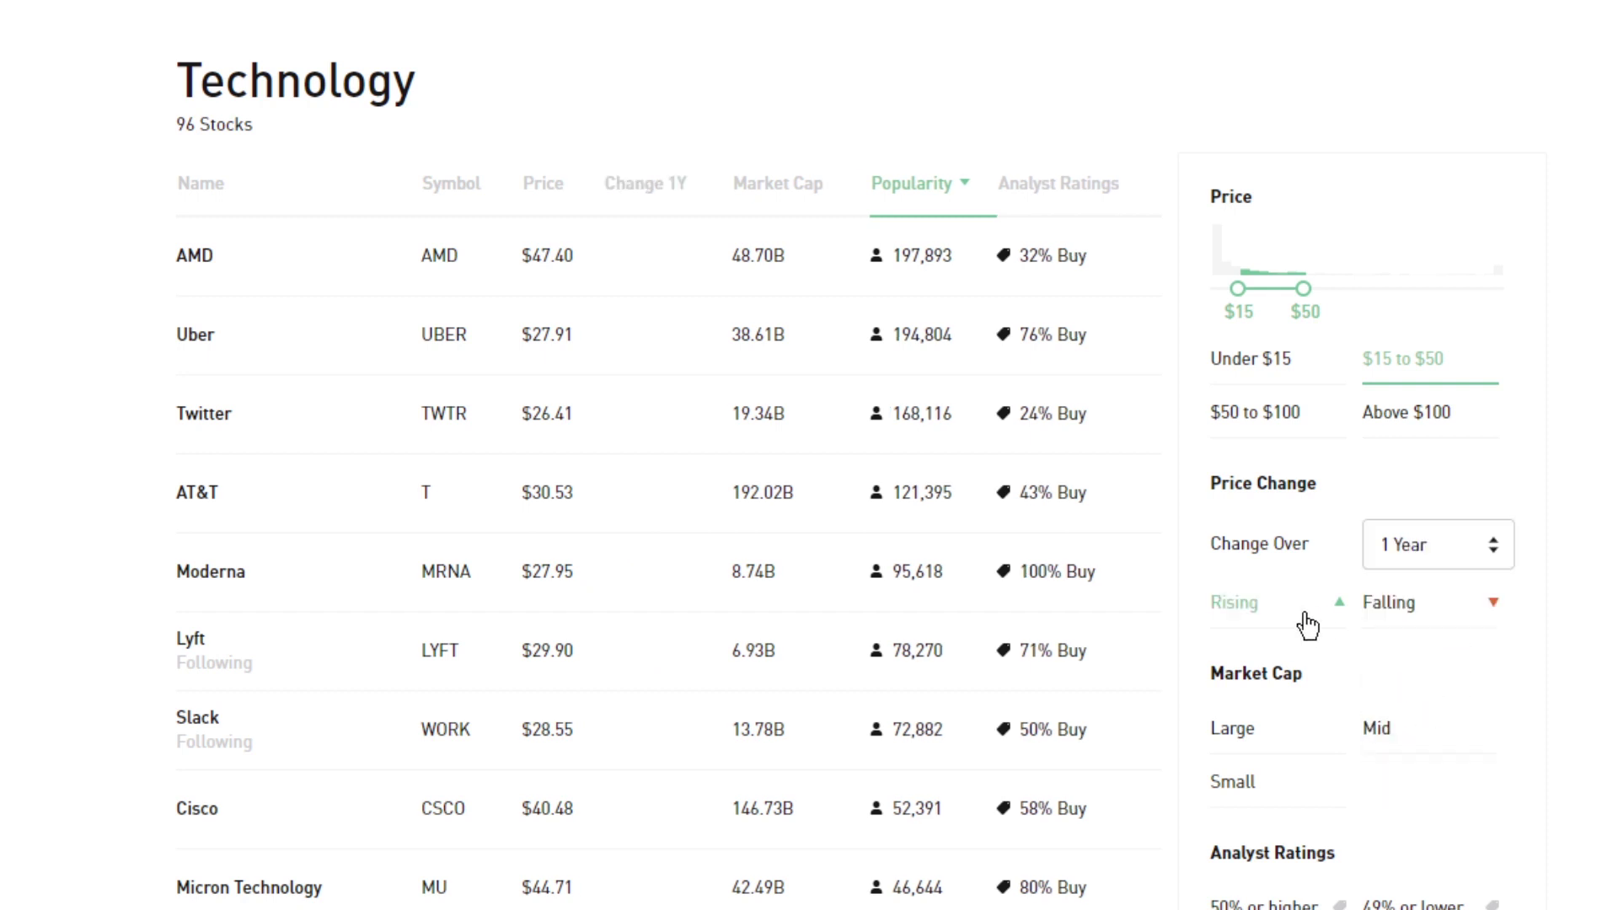
pyautogui.click(1431, 615)
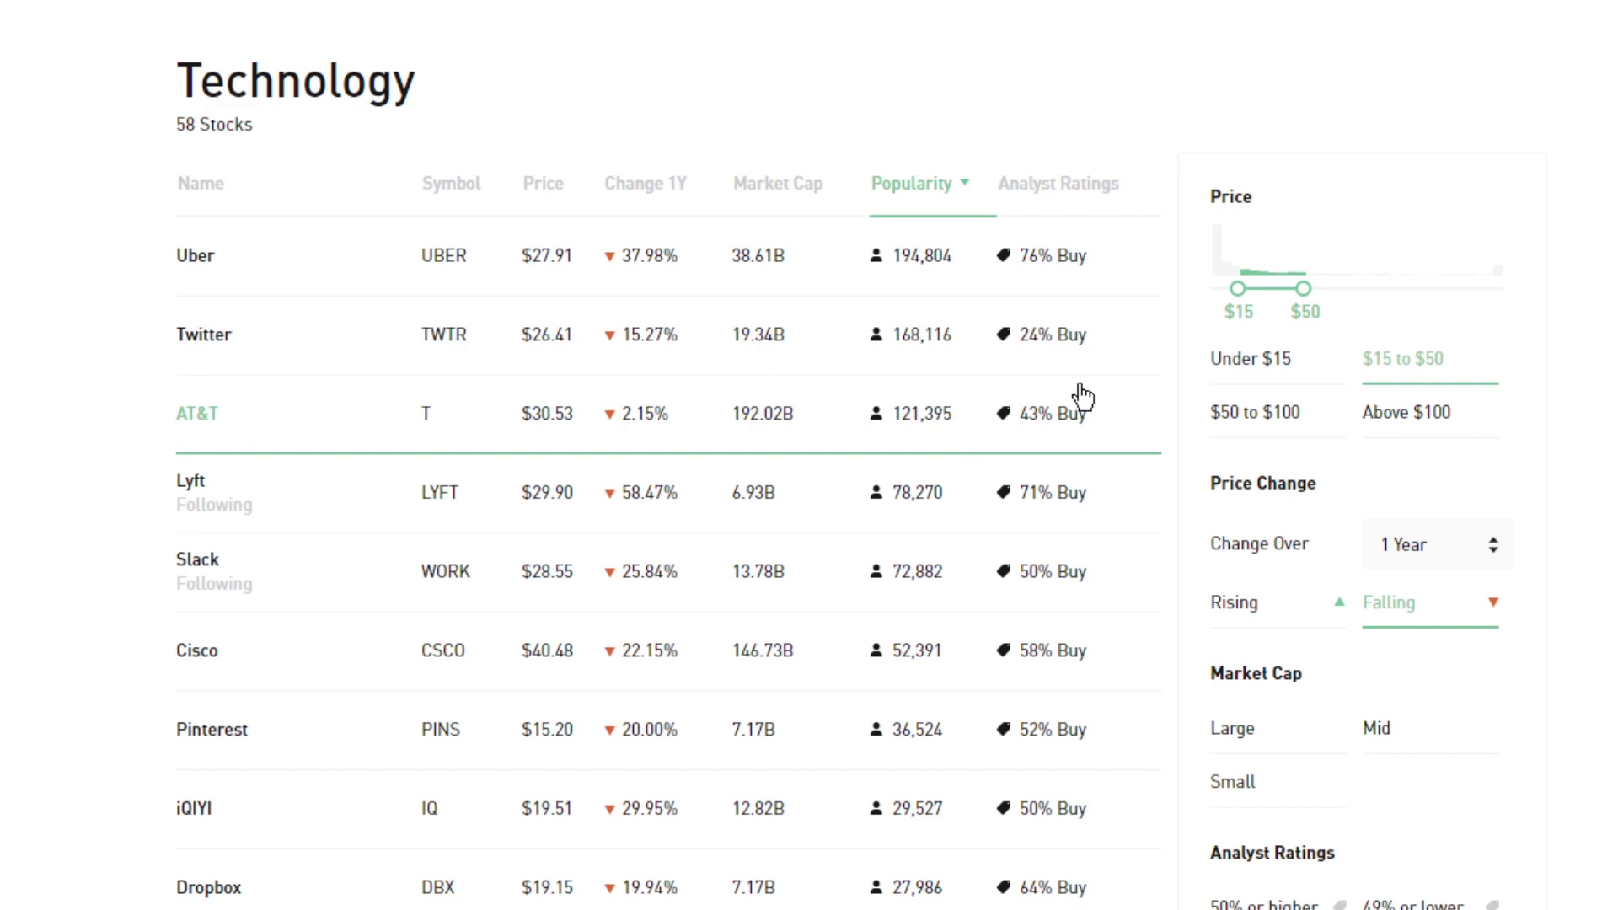
# Switch the Technology list's Change Over period from 1 year to 3 Months, leaving 75 falling $15–$50 stocks led by Uber.
pyautogui.scroll(-2, 1076, 397)
pyautogui.scroll(-4, 691, 632)
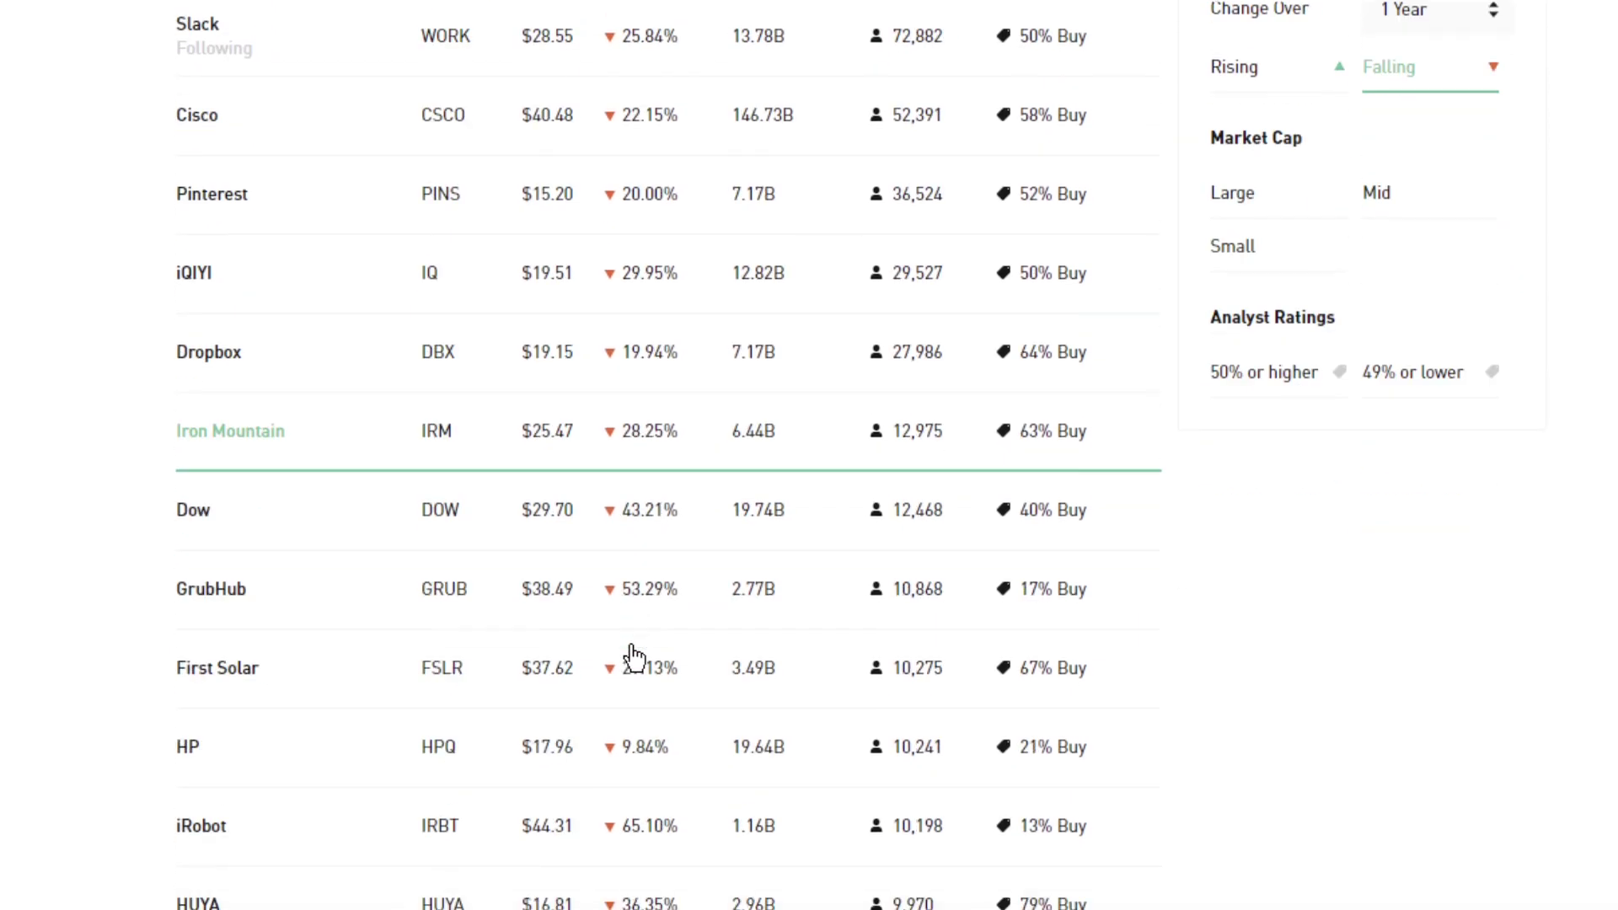
pyautogui.scroll(-2, 630, 664)
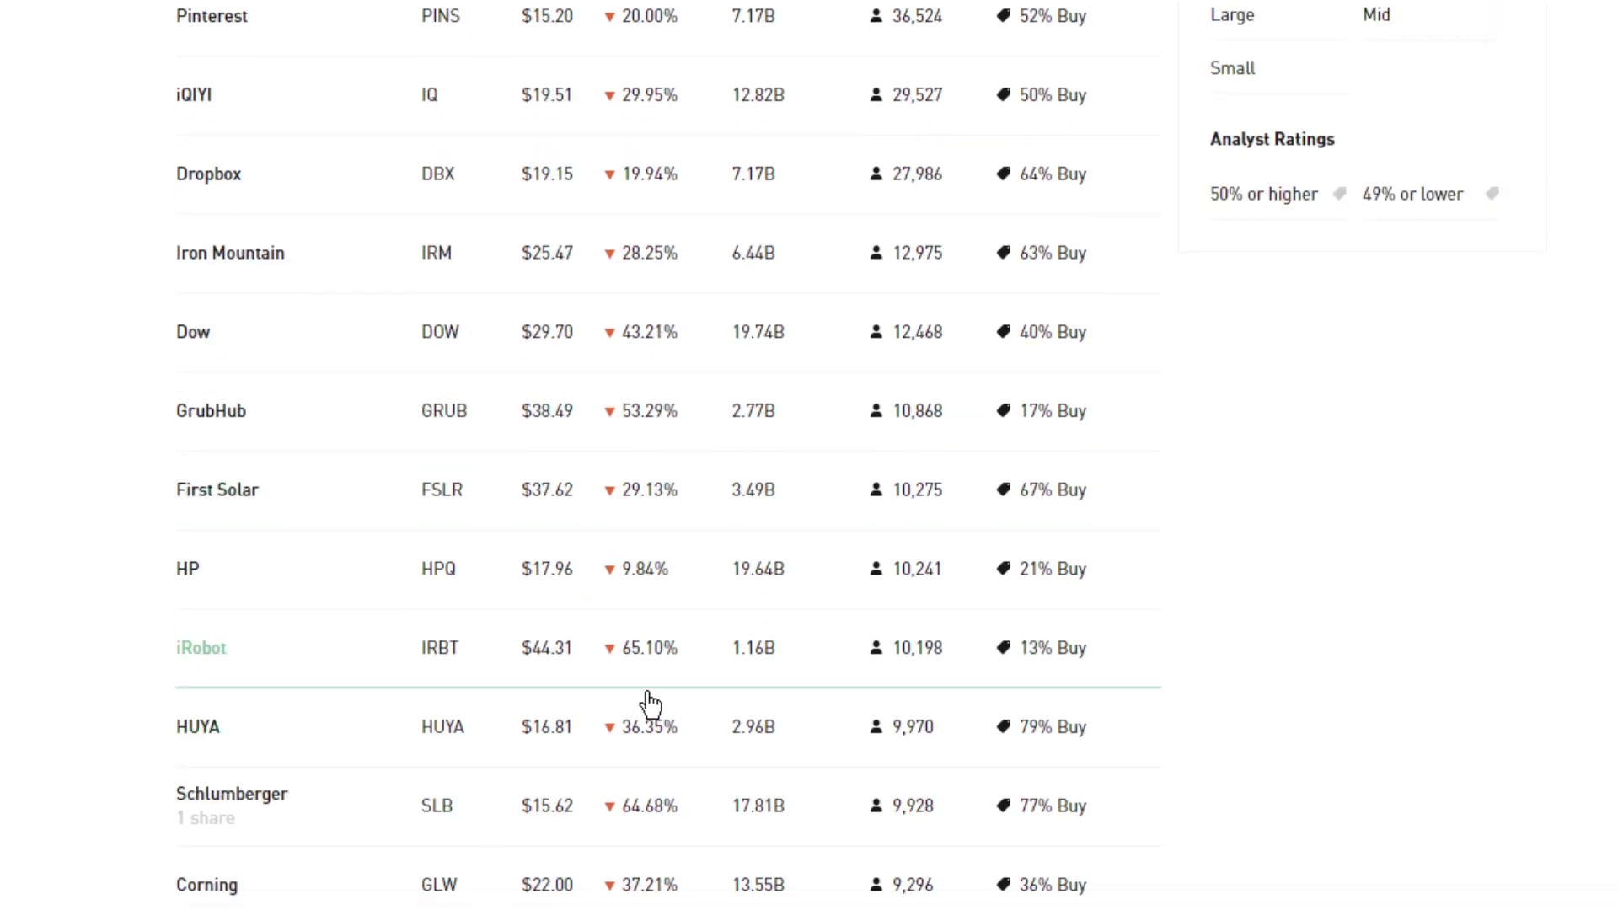
pyautogui.scroll(5, 673, 679)
pyautogui.scroll(3, 672, 679)
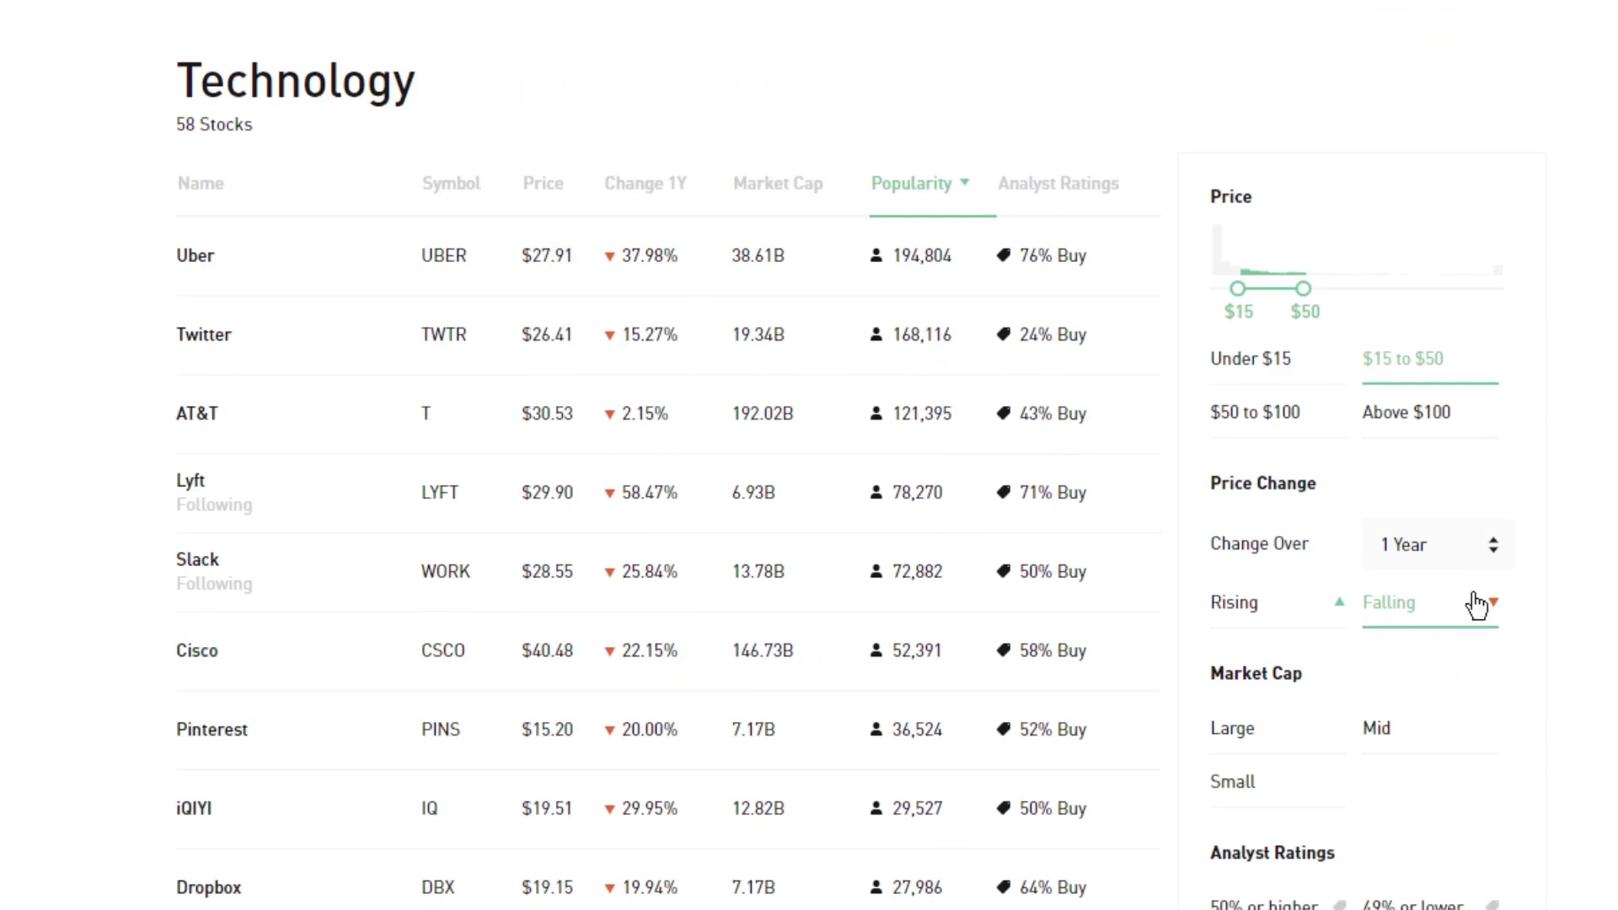
pyautogui.click(1490, 560)
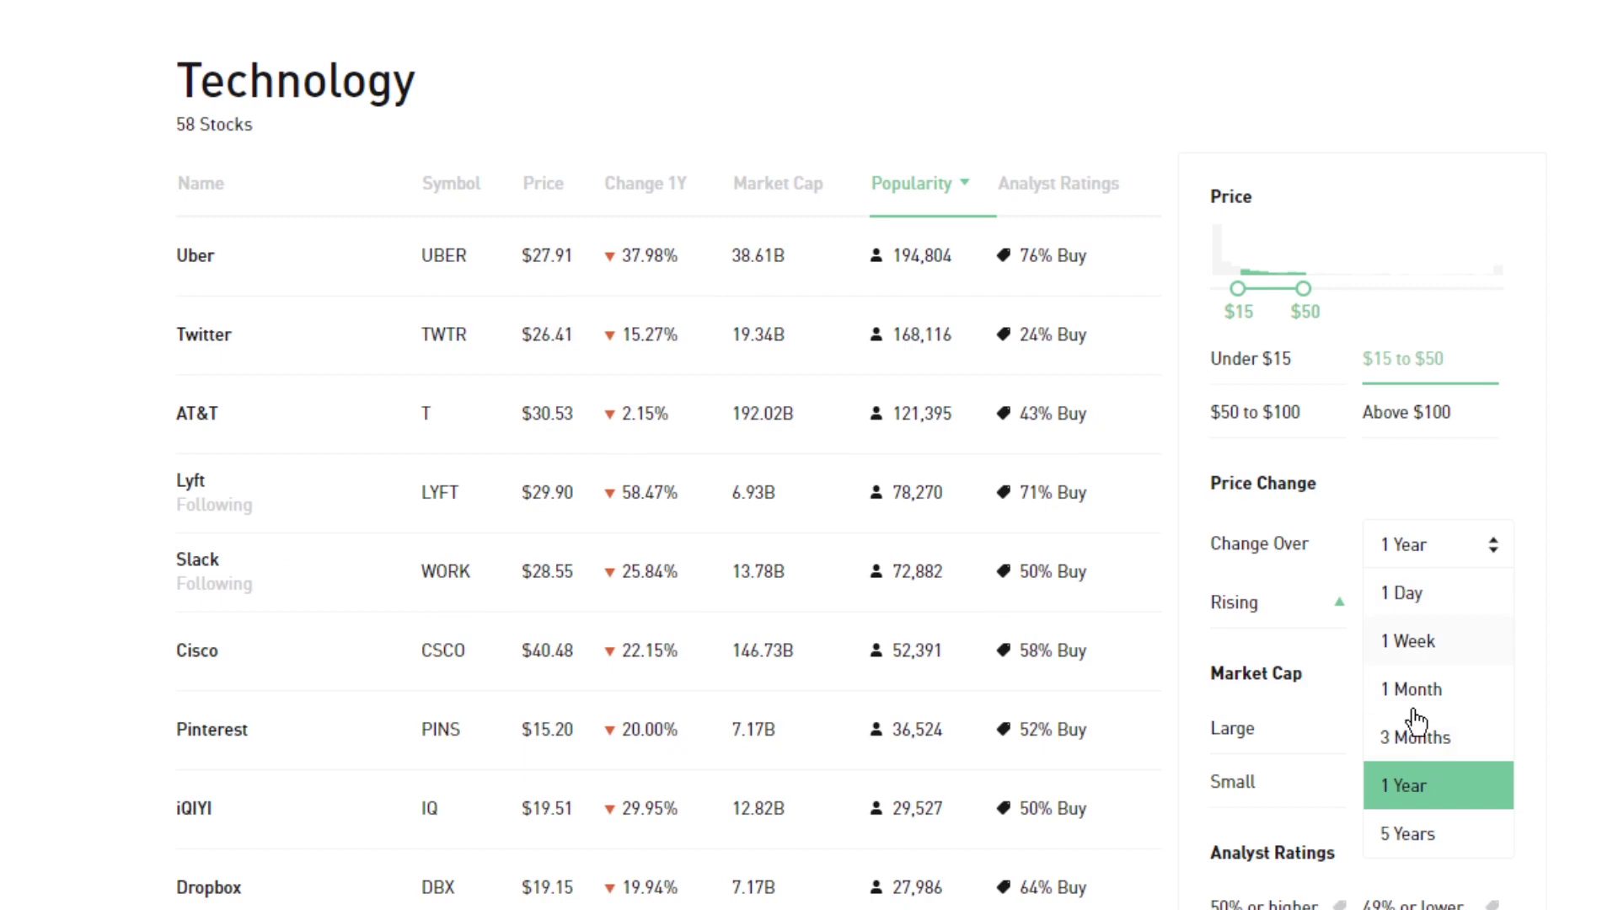
pyautogui.click(1434, 740)
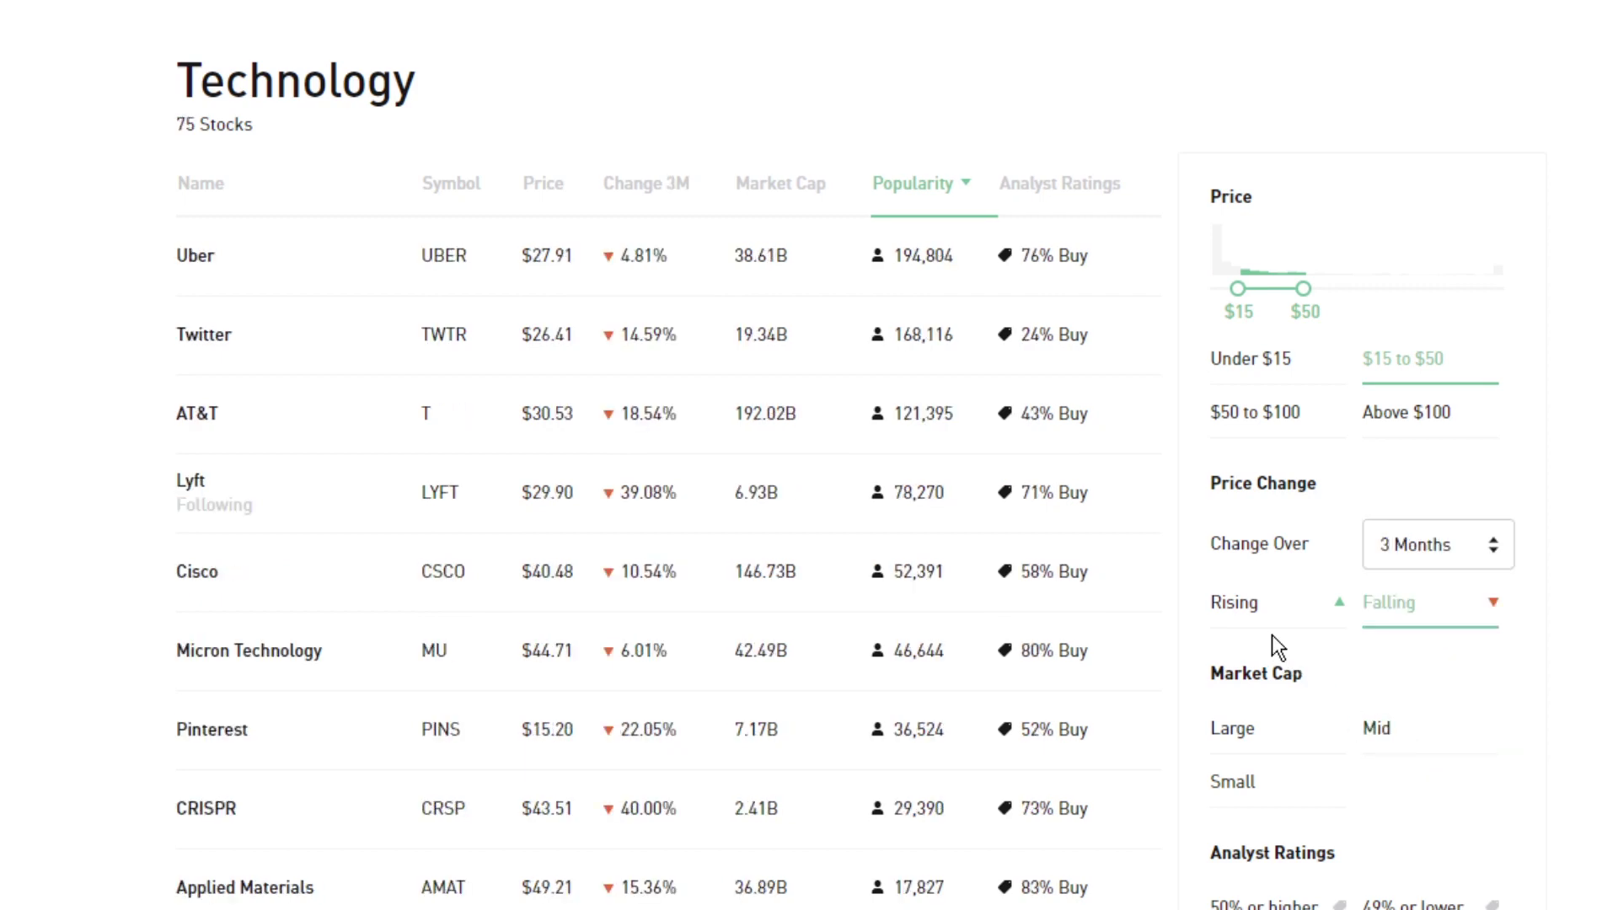